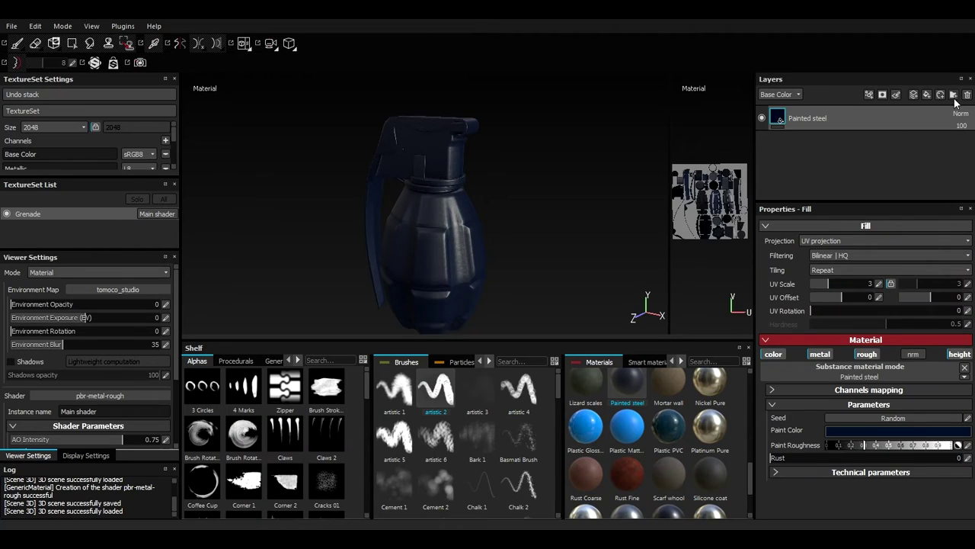
# Place the Painted steel layer in a new folder whose black mask is filled only over the grenade body
pyautogui.click(953, 95)
pyautogui.click(852, 136)
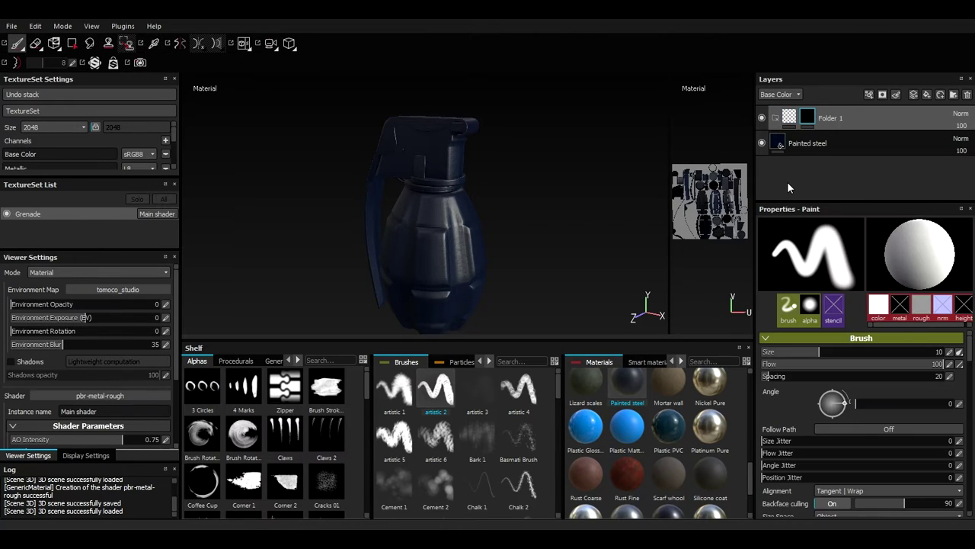
pyautogui.click(72, 42)
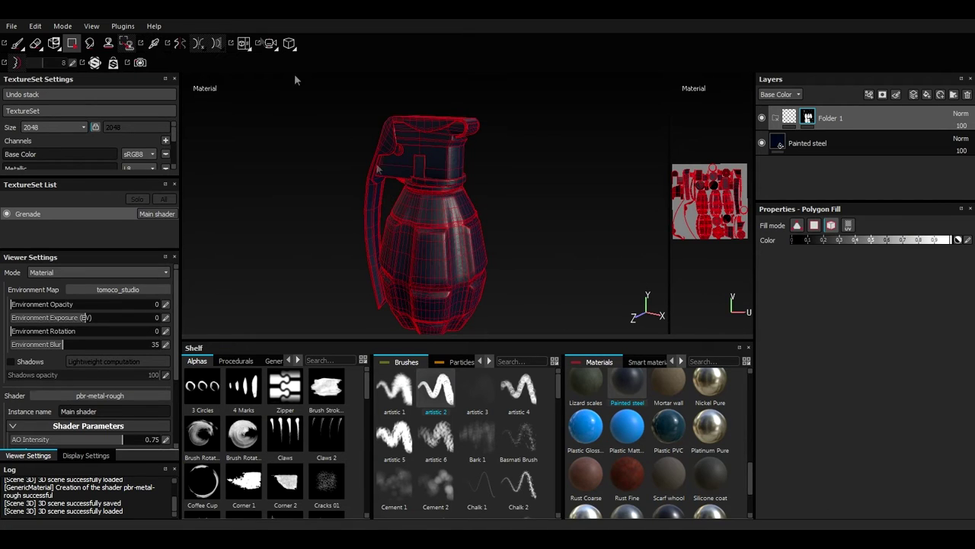
pyautogui.click(786, 118)
pyautogui.moveTo(837, 143); pyautogui.dragTo(852, 118)
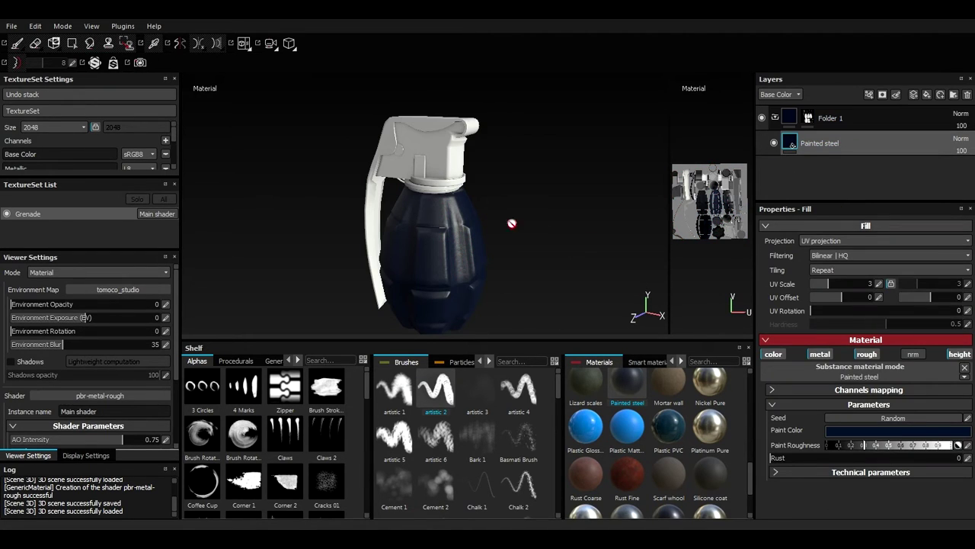
# Change the Painted steel layer's Paint Color to a dark olive green
pyautogui.keyDown('alt'); pyautogui.moveTo(512, 222); pyautogui.dragTo(525, 216); pyautogui.keyUp('alt')
pyautogui.keyDown('alt'); pyautogui.moveTo(524, 215); pyautogui.dragTo(542, 297, button='right'); pyautogui.keyUp('alt')
pyautogui.keyDown('alt'); pyautogui.moveTo(543, 297); pyautogui.dragTo(524, 217, button='middle'); pyautogui.keyUp('alt')
pyautogui.keyDown('alt'); pyautogui.moveTo(525, 217); pyautogui.dragTo(533, 236); pyautogui.keyUp('alt')
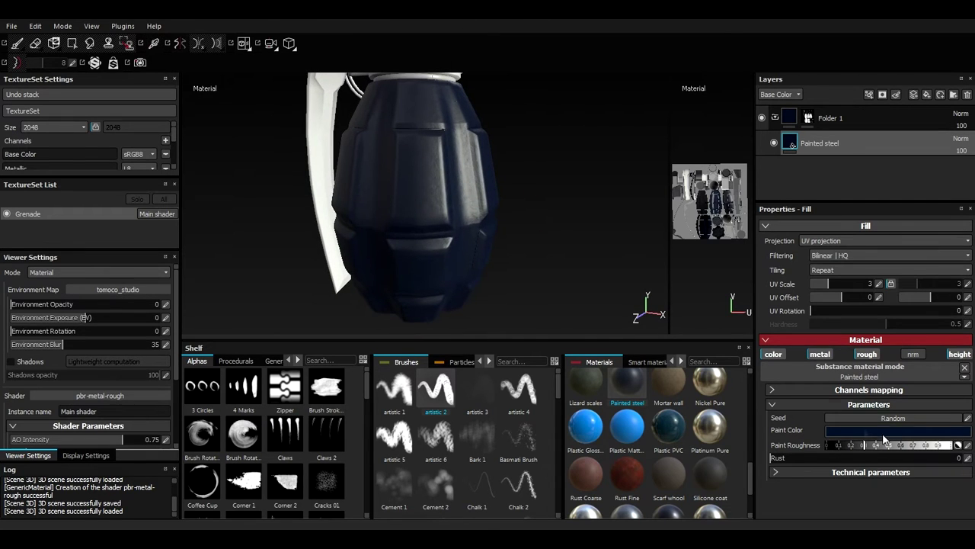
pyautogui.moveTo(874, 444); pyautogui.dragTo(877, 473)
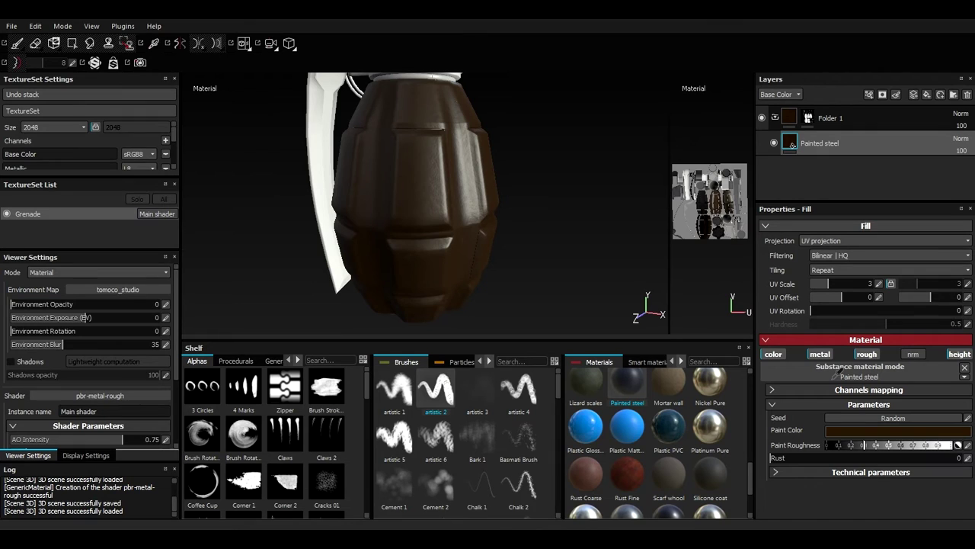
pyautogui.moveTo(836, 375)
pyautogui.mouseDown()
pyautogui.moveTo(492, 304)
pyautogui.moveTo(438, 265)
pyautogui.mouseUp()
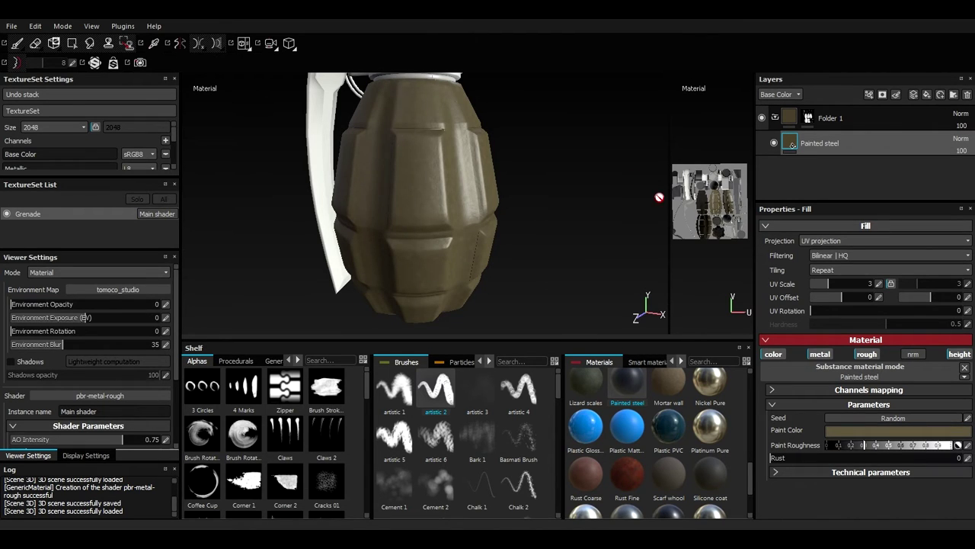
pyautogui.hotkey('ctrl', 'z')
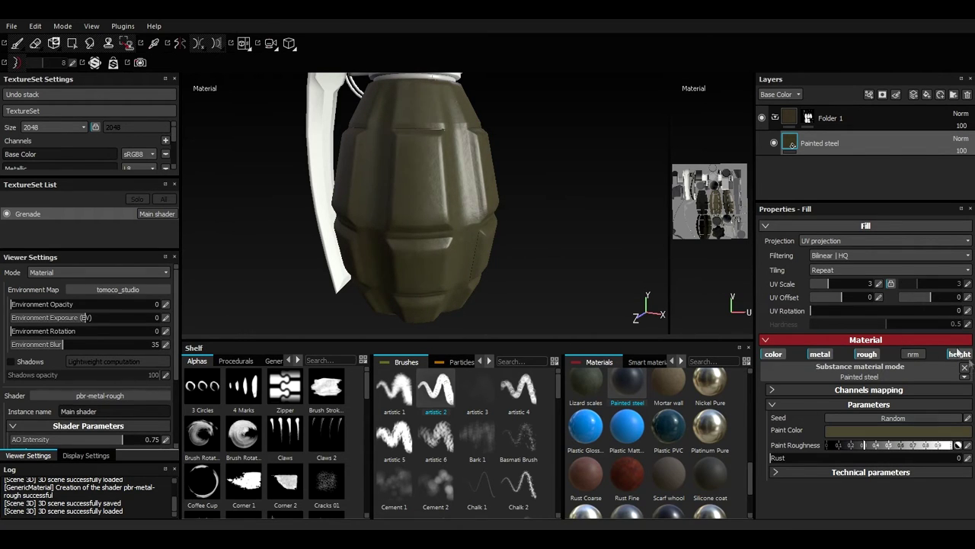
# Raise the Painted steel layer's Paint Roughness to about 0.4 and check the sheen on the grenade body
pyautogui.keyDown('alt'); pyautogui.moveTo(525, 214); pyautogui.dragTo(416, 253); pyautogui.keyUp('alt')
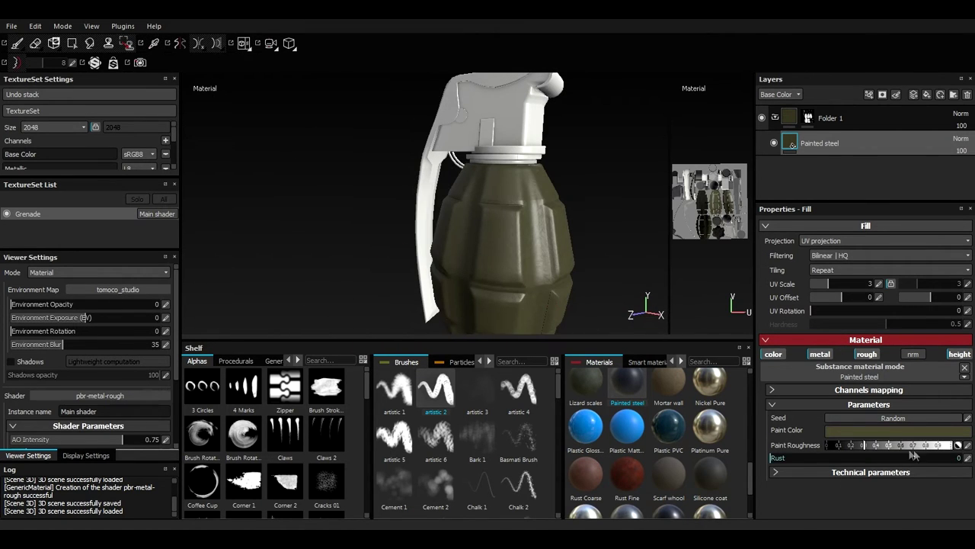
pyautogui.moveTo(867, 446); pyautogui.dragTo(874, 448)
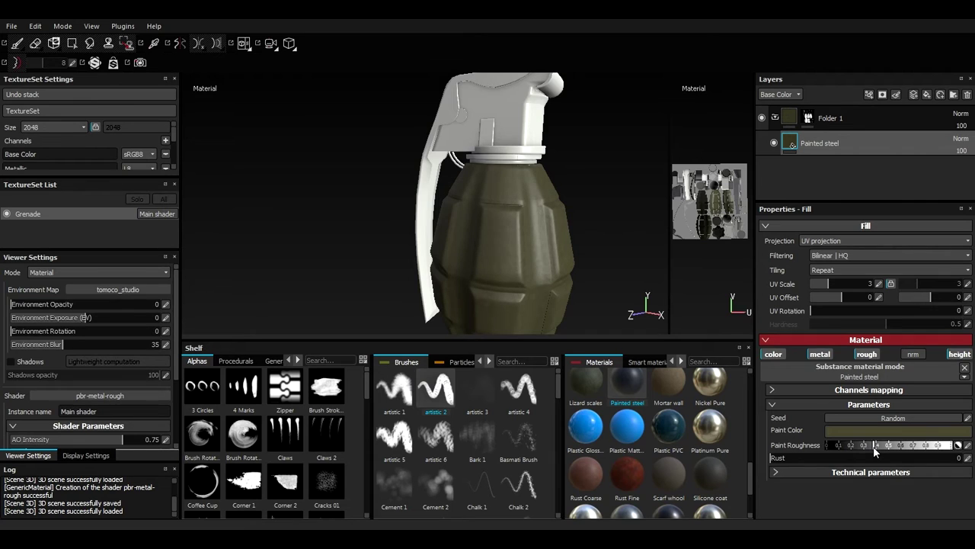
pyautogui.keyDown('alt'); pyautogui.moveTo(542, 249); pyautogui.dragTo(569, 226); pyautogui.keyUp('alt')
pyautogui.keyDown('alt'); pyautogui.moveTo(570, 226); pyautogui.dragTo(599, 240, button='right'); pyautogui.keyUp('alt')
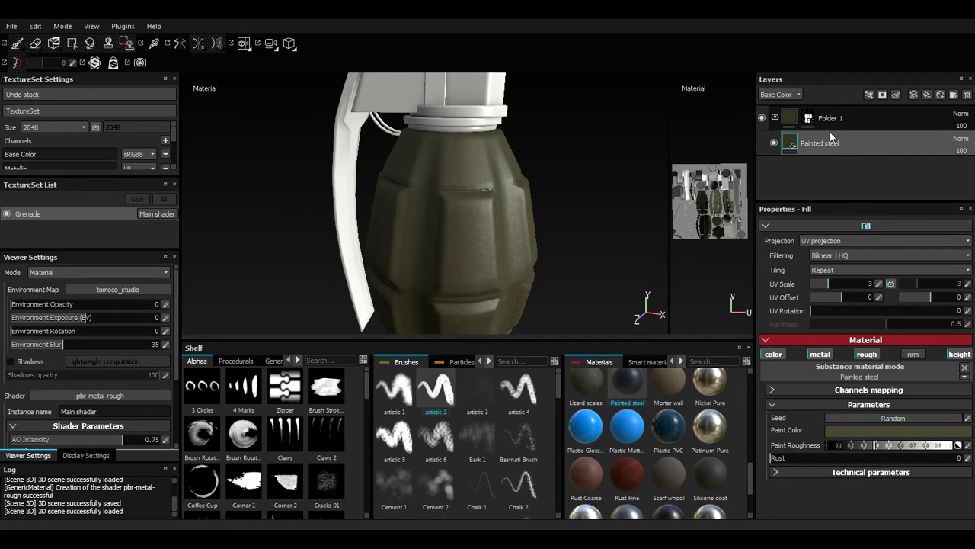
# Add a Steel Rough material layer above Painted steel in the folder and give it a black mask
pyautogui.scroll(-3, 680, 470)
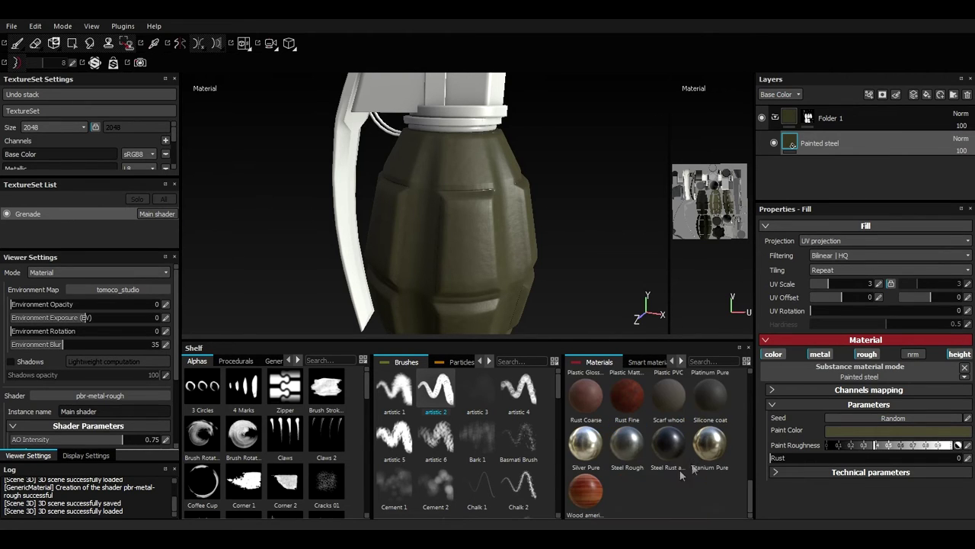
pyautogui.moveTo(748, 503); pyautogui.dragTo(750, 499)
pyautogui.moveTo(627, 474)
pyautogui.mouseDown()
pyautogui.moveTo(853, 176)
pyautogui.moveTo(831, 174)
pyautogui.moveTo(829, 122)
pyautogui.moveTo(824, 154)
pyautogui.mouseUp()
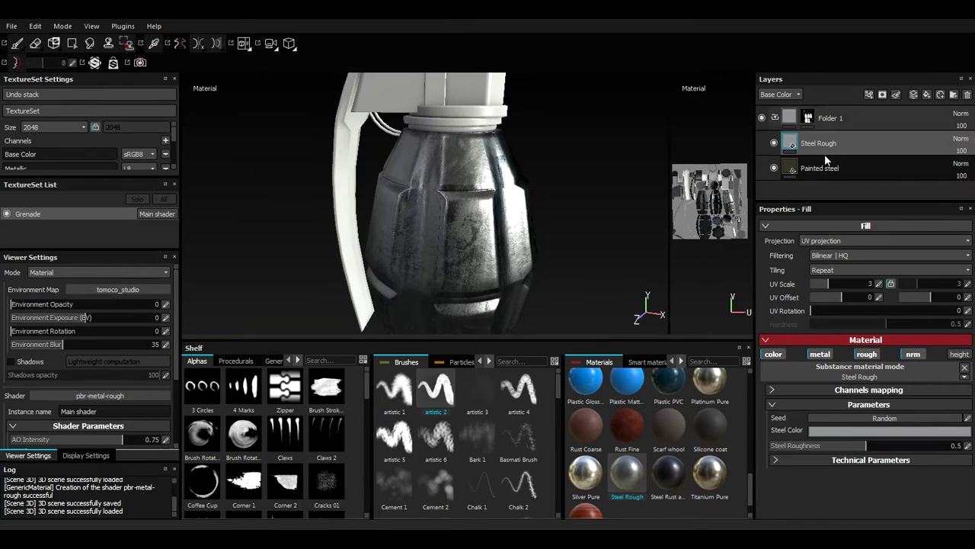
pyautogui.rightClick(833, 144)
pyautogui.click(861, 166)
# Apply the Edges Uber smart mask to the Steel Rough layer and open its MG Mask Editor generator
pyautogui.click(681, 361)
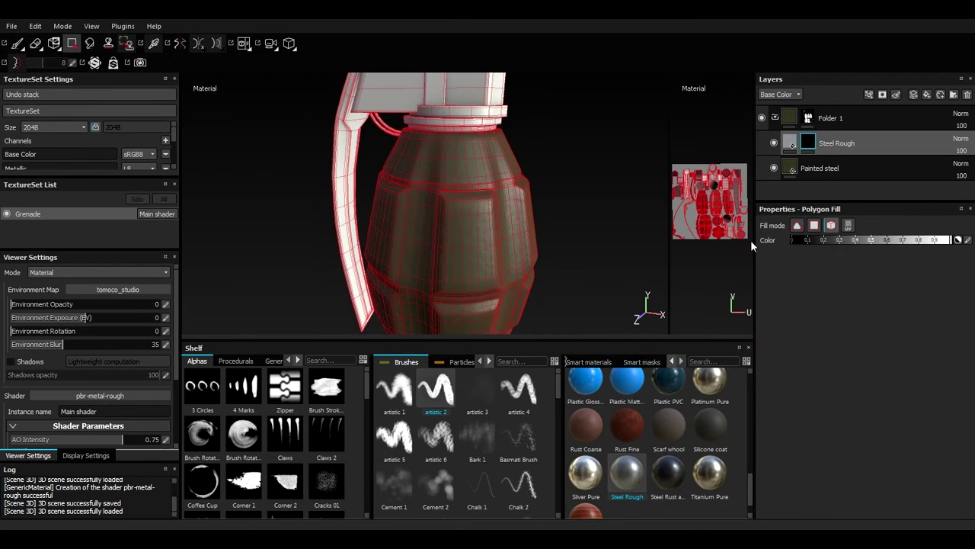
pyautogui.click(17, 43)
pyautogui.click(663, 363)
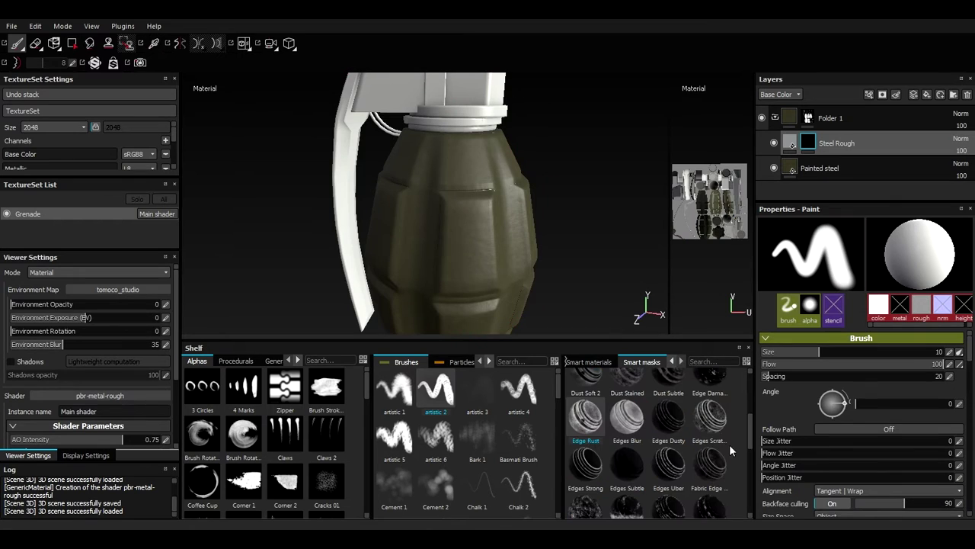
pyautogui.moveTo(750, 431)
pyautogui.mouseDown()
pyautogui.moveTo(751, 397)
pyautogui.moveTo(769, 390)
pyautogui.moveTo(760, 442)
pyautogui.mouseUp()
pyautogui.moveTo(670, 430); pyautogui.dragTo(811, 145)
pyautogui.click(847, 162)
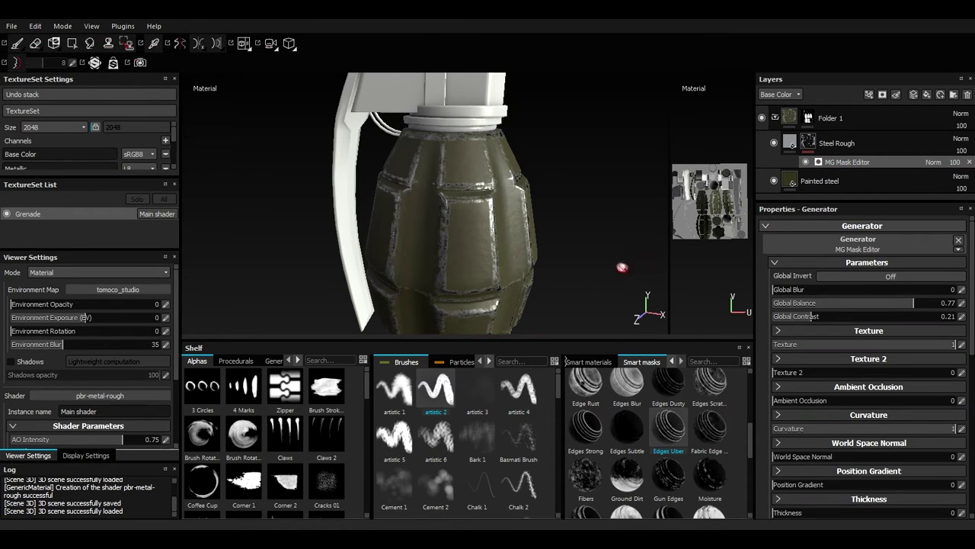
# Set the Painted steel layer's Rust to 0.24 and randomize its seed
pyautogui.keyDown('alt'); pyautogui.moveTo(601, 268); pyautogui.dragTo(507, 263); pyautogui.keyUp('alt')
pyautogui.click(793, 175)
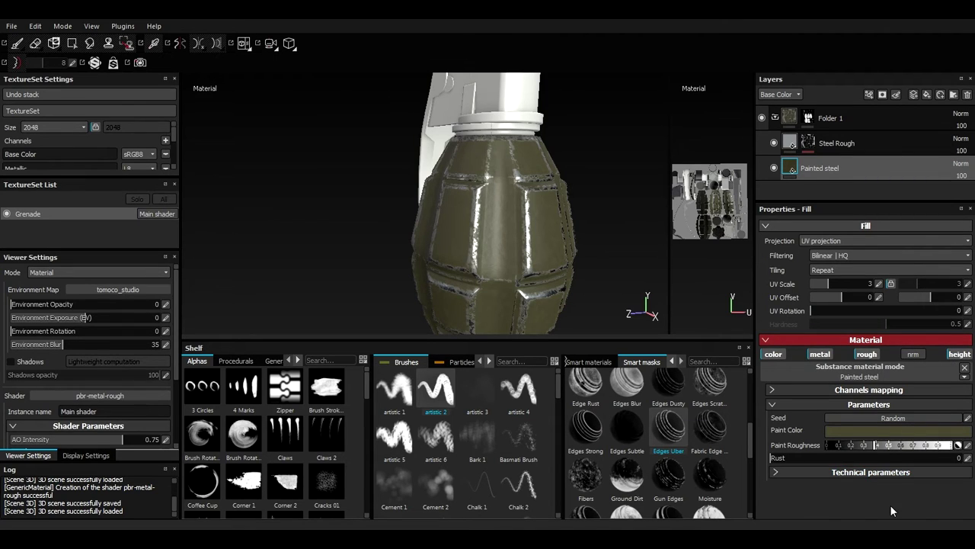
pyautogui.moveTo(818, 456); pyautogui.dragTo(829, 460)
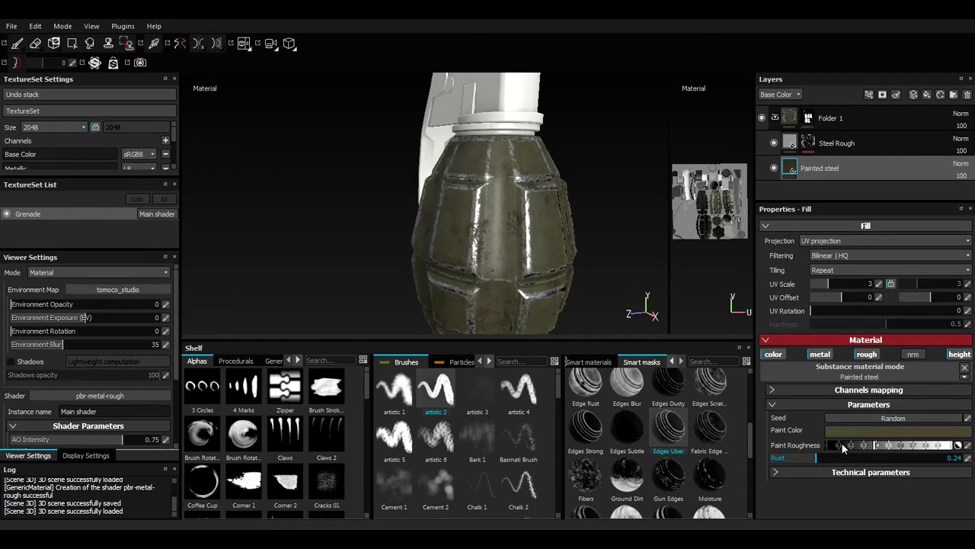
pyautogui.click(868, 418)
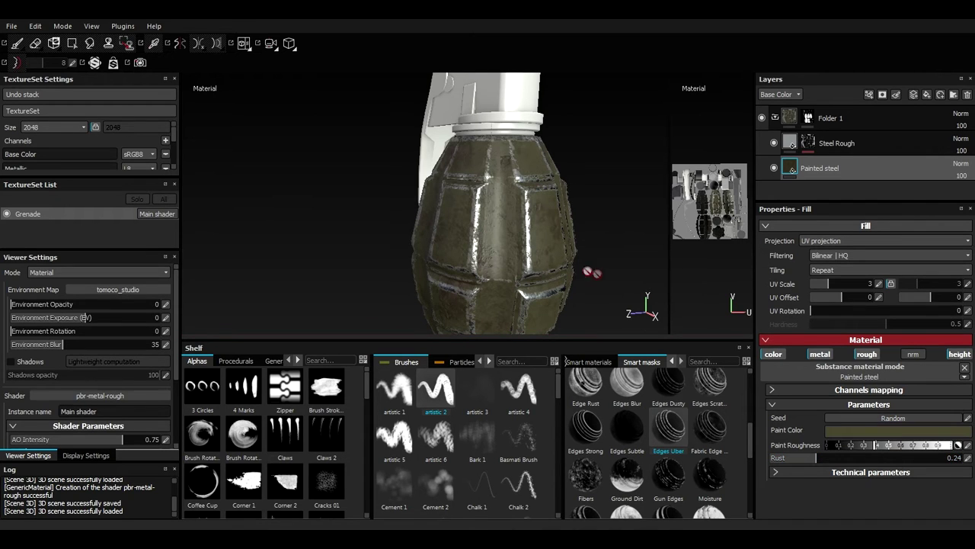
pyautogui.keyDown('alt'); pyautogui.moveTo(489, 223); pyautogui.dragTo(651, 272); pyautogui.keyUp('alt')
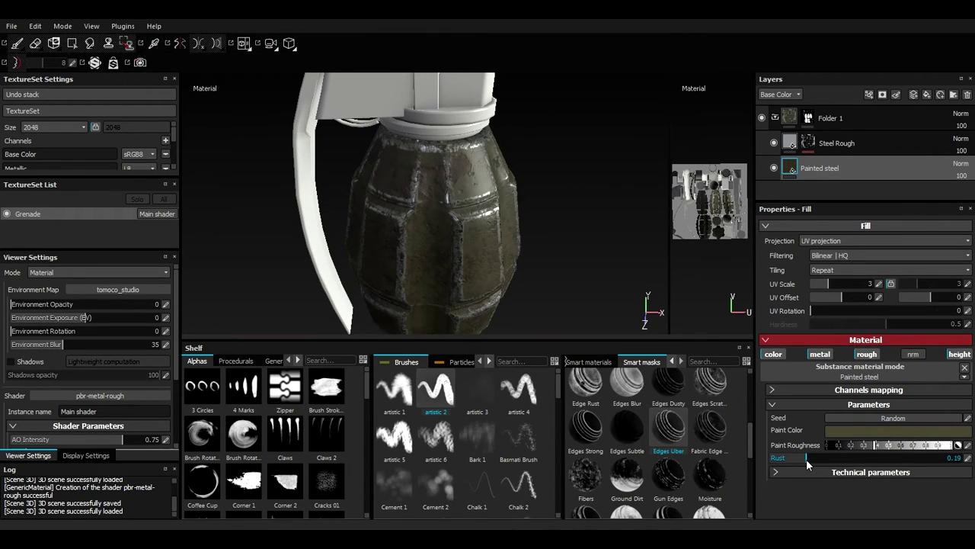
pyautogui.keyDown('alt'); pyautogui.moveTo(557, 279); pyautogui.dragTo(564, 229); pyautogui.keyUp('alt')
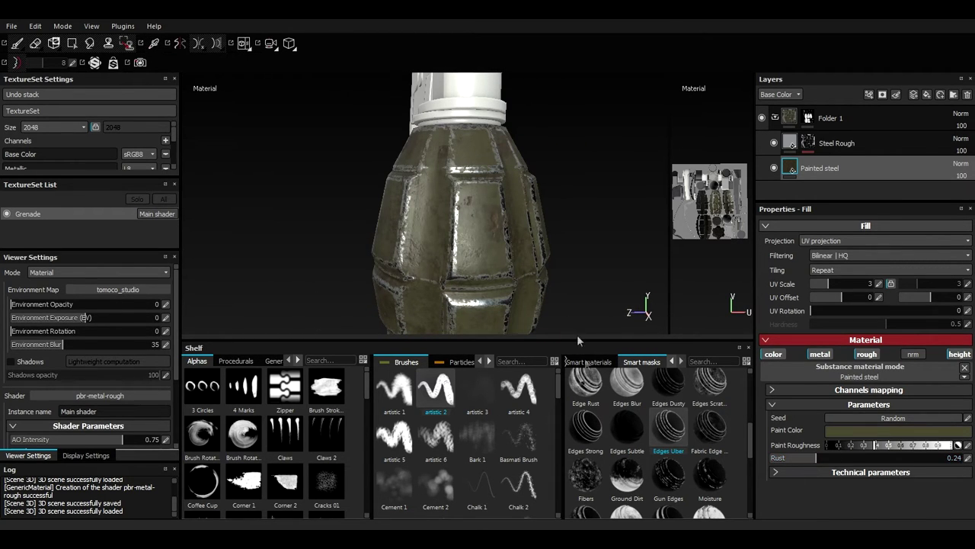
# Enable the height channel on the Steel Rough layer and lower the layer's Height opacity to 5
pyautogui.click(808, 140)
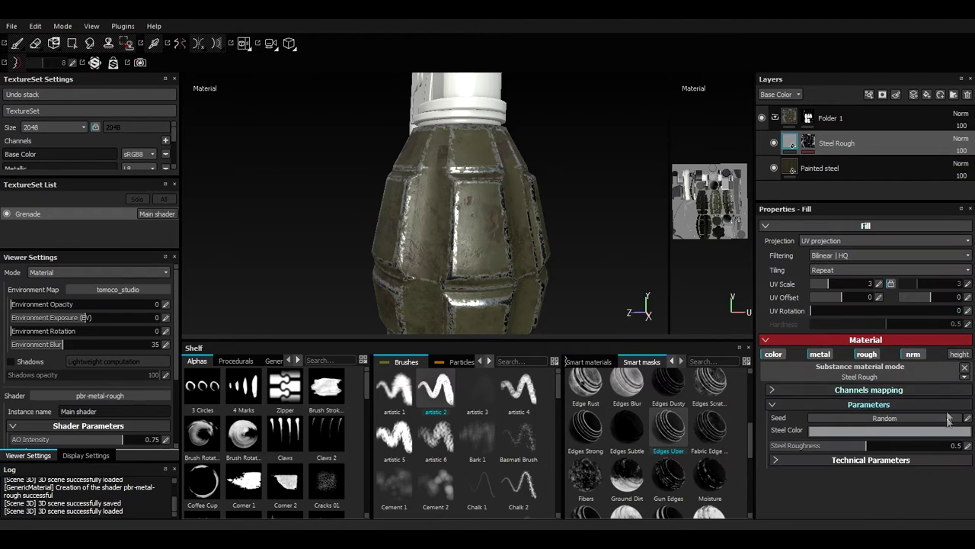
pyautogui.click(961, 357)
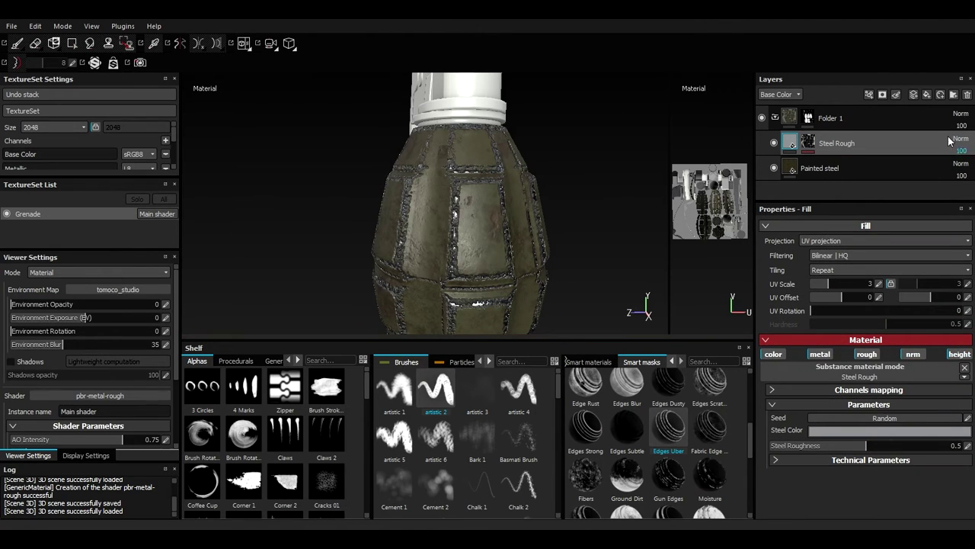
pyautogui.click(775, 138)
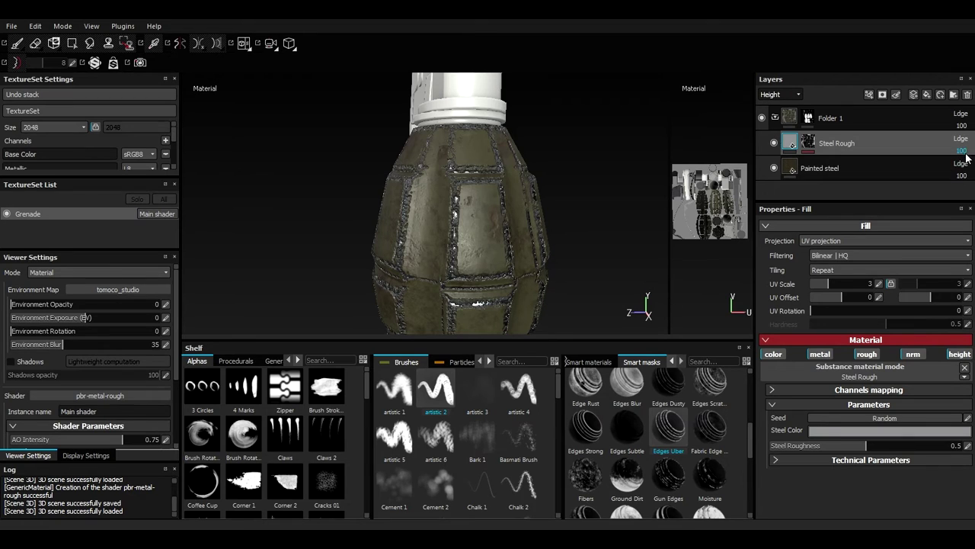
pyautogui.moveTo(964, 154); pyautogui.dragTo(926, 166)
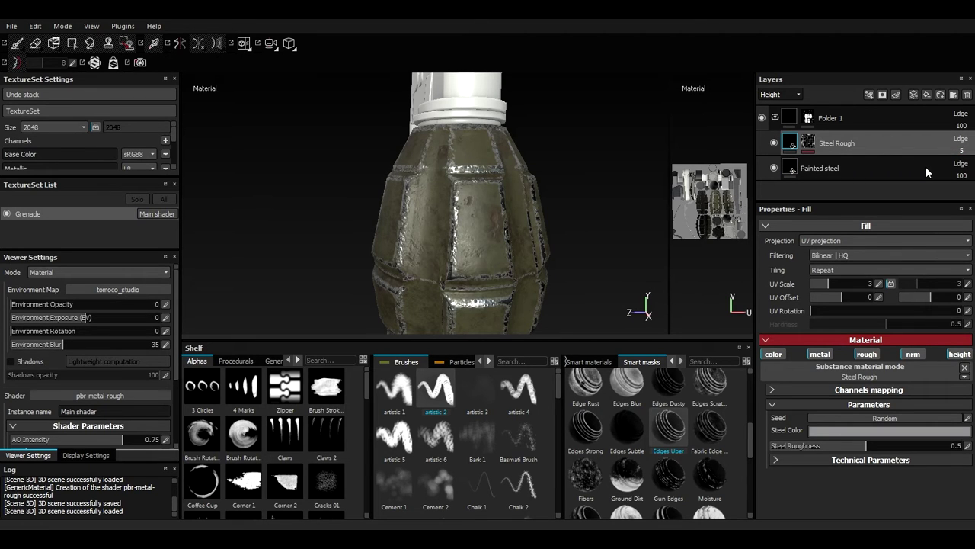
pyautogui.moveTo(374, 176)
pyautogui.keyDown('alt'); pyautogui.mouseDown()
pyautogui.moveTo(493, 160)
pyautogui.moveTo(444, 98)
pyautogui.moveTo(436, 152)
pyautogui.moveTo(537, 200)
pyautogui.mouseUp(); pyautogui.keyUp('alt')
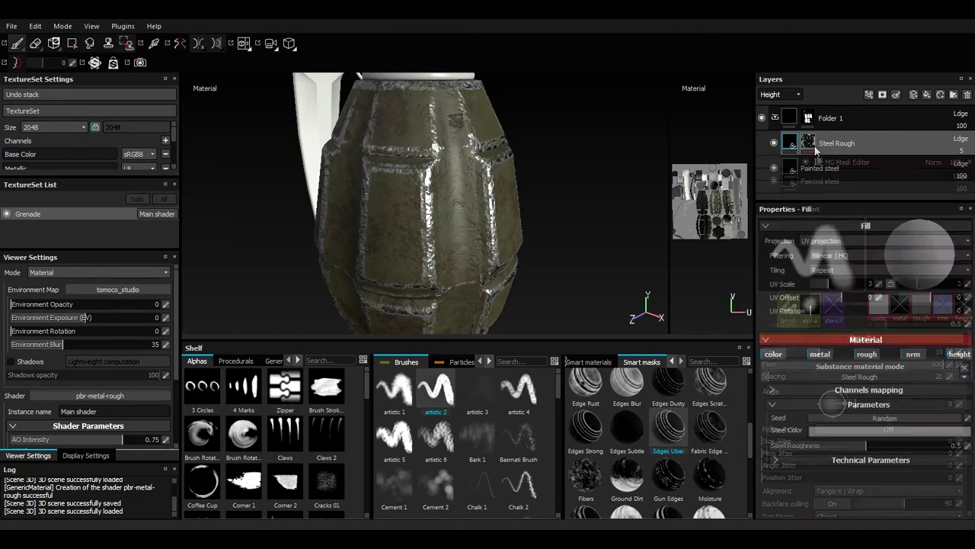
pyautogui.click(813, 149)
pyautogui.click(807, 182)
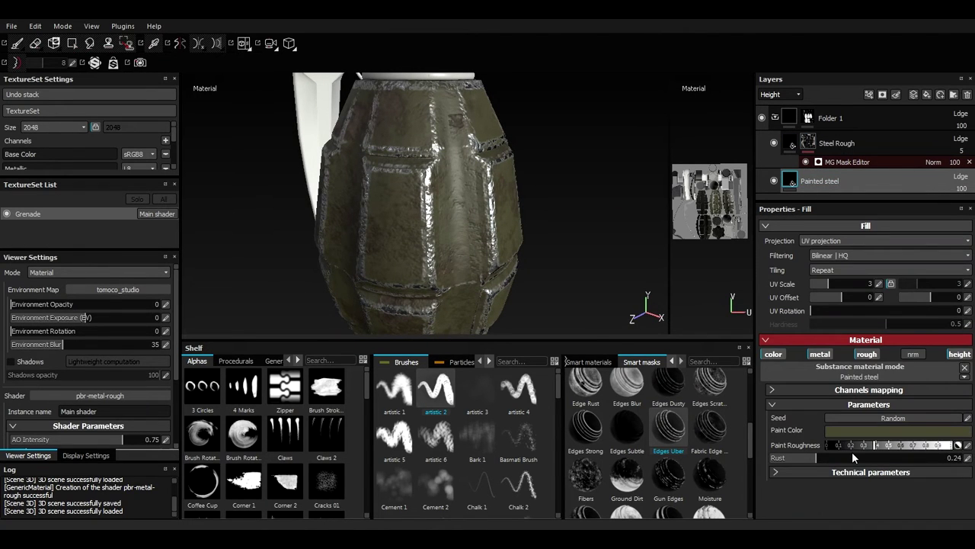
pyautogui.click(791, 149)
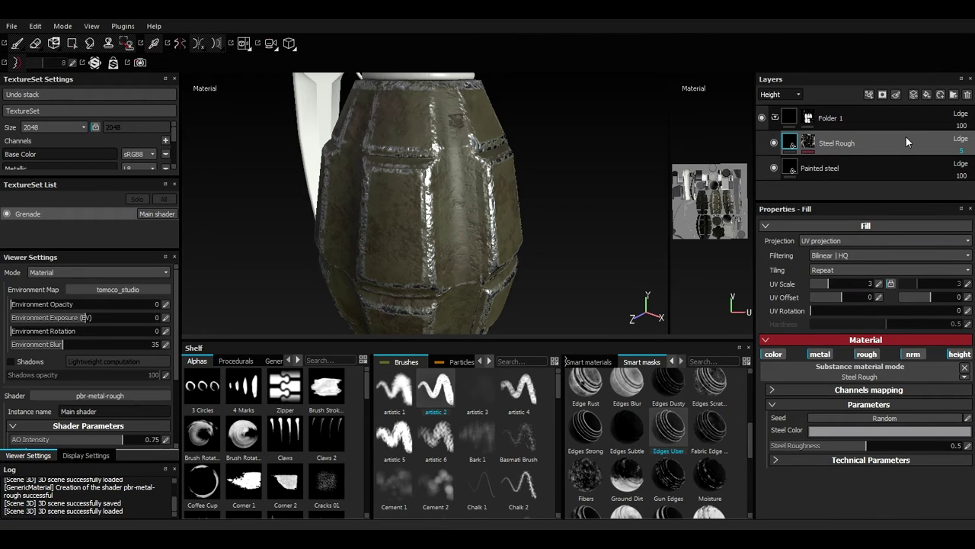
pyautogui.click(799, 121)
pyautogui.click(827, 168)
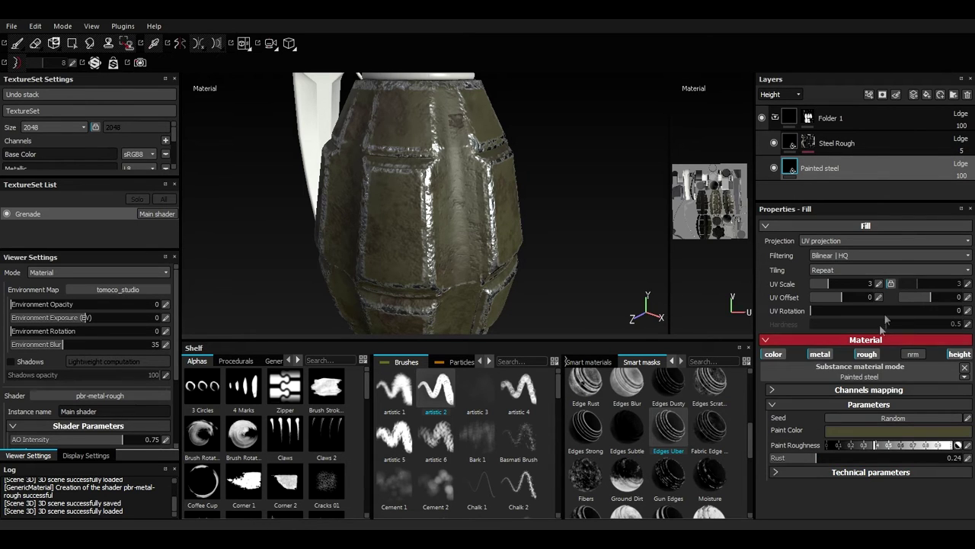
# Reduce the Global Balance of the Steel Rough layer's MG Mask Editor generator to 0.49
pyautogui.click(810, 149)
pyautogui.click(810, 148)
pyautogui.click(844, 162)
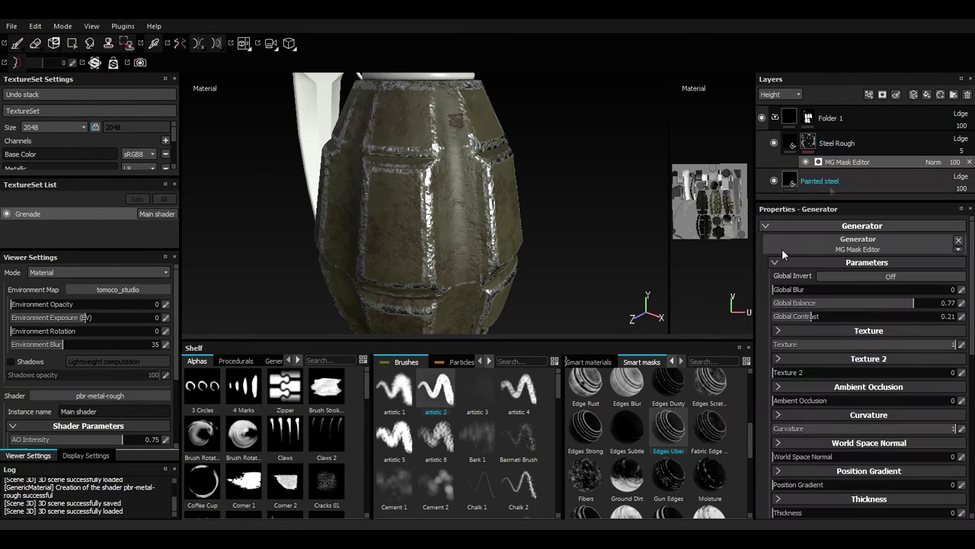
pyautogui.scroll(-3, 887, 377)
pyautogui.scroll(2, 897, 347)
pyautogui.moveTo(912, 304); pyautogui.dragTo(863, 304)
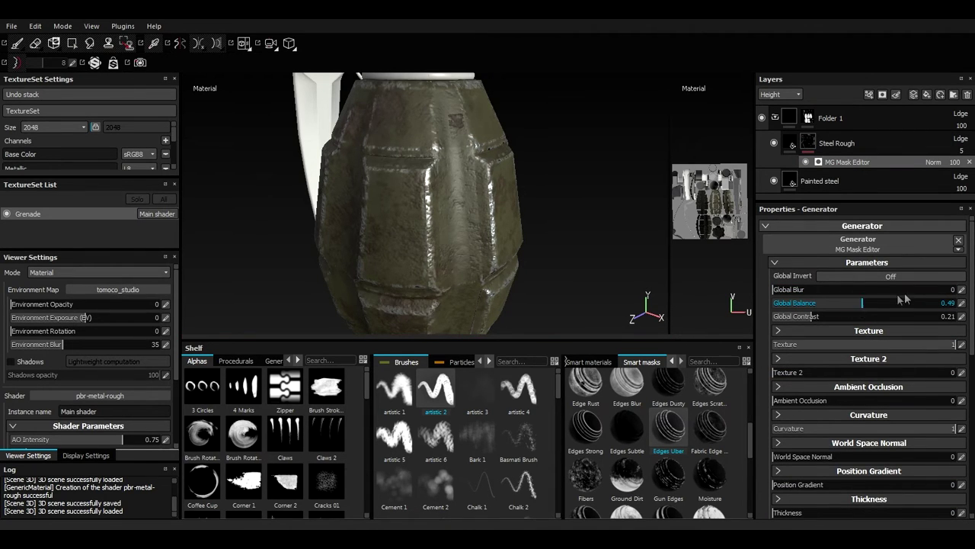
# Inspect the edge wear on the grenade body, set Global Balance to 0.48 and adjust the generator's Texture image input
pyautogui.scroll(-5, 438, 300)
pyautogui.keyDown('alt'); pyautogui.moveTo(597, 228); pyautogui.dragTo(520, 190, button='middle'); pyautogui.keyUp('alt')
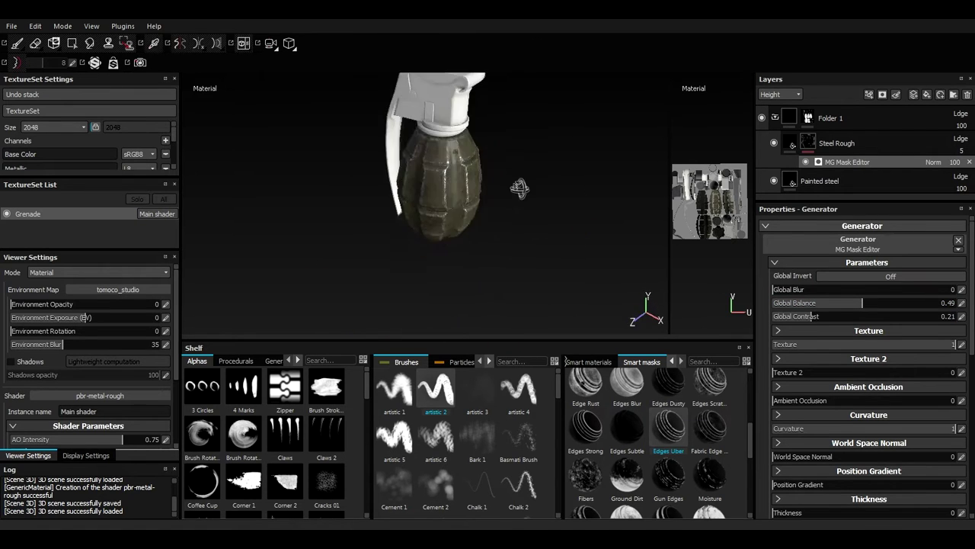
pyautogui.scroll(5, 496, 318)
pyautogui.keyDown('alt'); pyautogui.moveTo(496, 318); pyautogui.dragTo(515, 309); pyautogui.keyUp('alt')
pyautogui.keyDown('alt'); pyautogui.moveTo(515, 309); pyautogui.dragTo(532, 259, button='middle'); pyautogui.keyUp('alt')
pyautogui.keyDown('alt'); pyautogui.moveTo(532, 259); pyautogui.dragTo(573, 271); pyautogui.keyUp('alt')
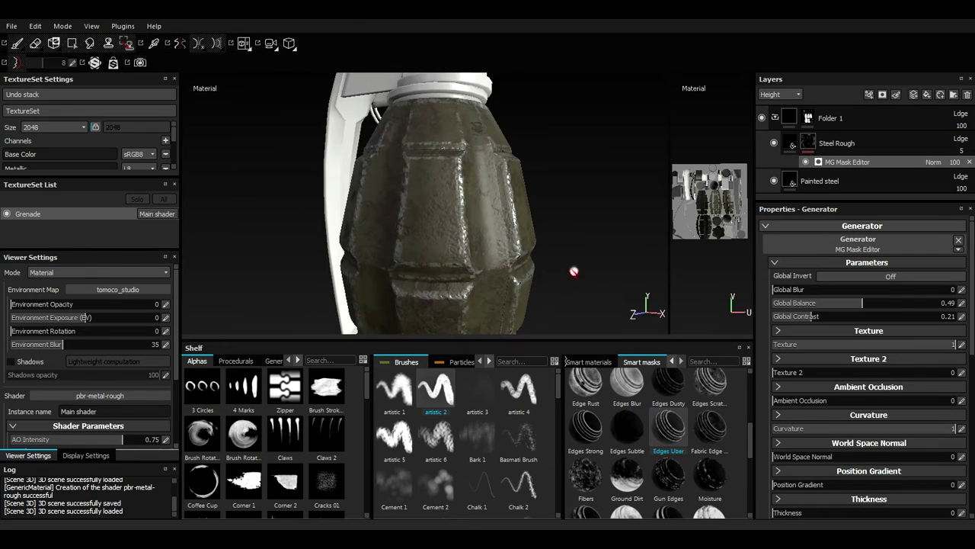
pyautogui.scroll(-2, 876, 350)
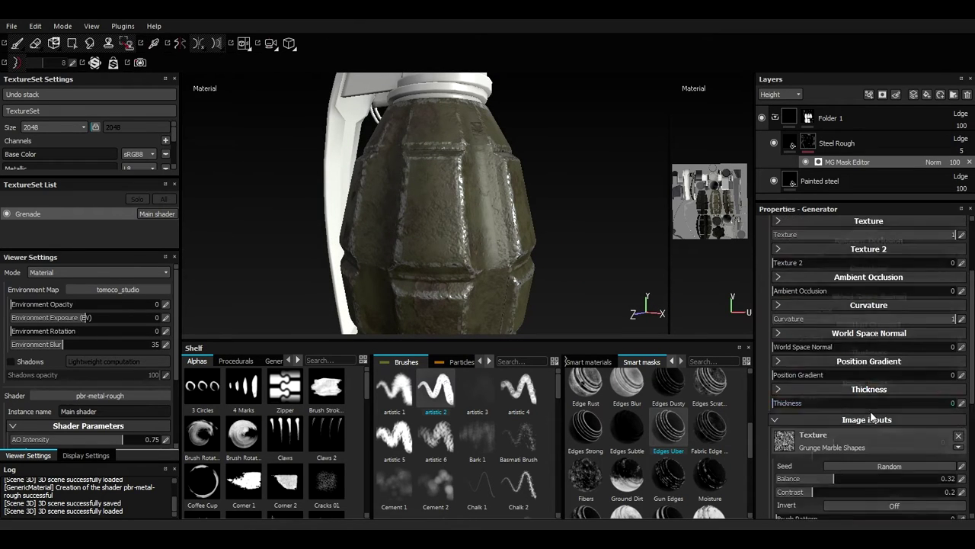
pyautogui.scroll(1, 877, 305)
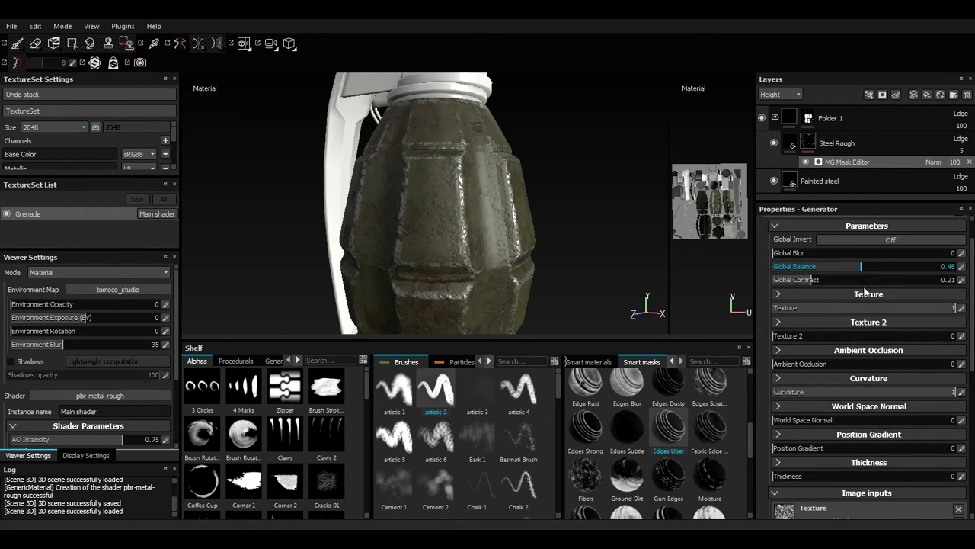
pyautogui.scroll(-2, 853, 351)
pyautogui.moveTo(842, 477); pyautogui.dragTo(823, 483)
pyautogui.scroll(2, 821, 262)
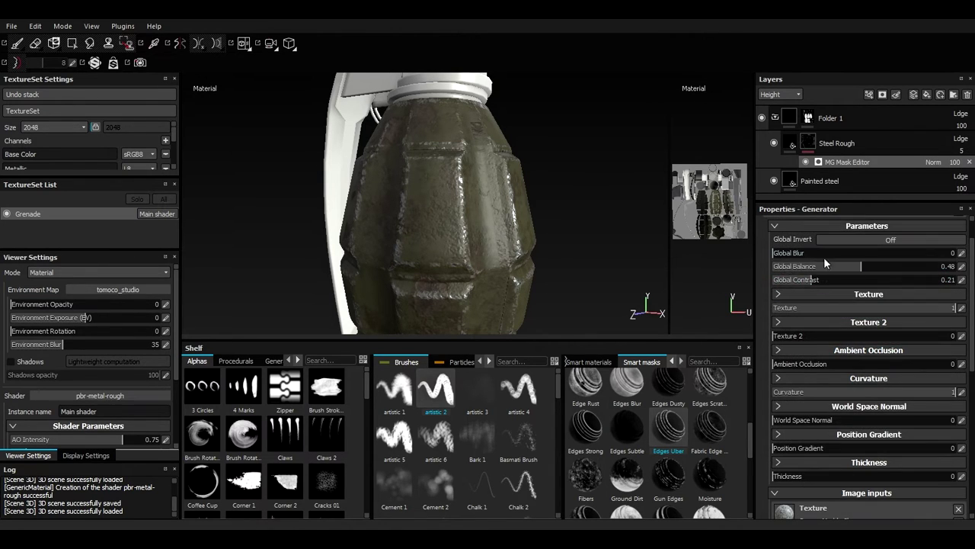
# Fine-tune the Global Balance of the Steel Rough layer's MG Mask Editor generator and check the wear on the grenade body
pyautogui.moveTo(859, 267); pyautogui.dragTo(854, 270)
pyautogui.moveTo(552, 287)
pyautogui.keyDown('alt'); pyautogui.mouseDown()
pyautogui.moveTo(424, 323)
pyautogui.moveTo(432, 168)
pyautogui.moveTo(596, 153)
pyautogui.moveTo(605, 181)
pyautogui.mouseUp(); pyautogui.keyUp('alt')
pyautogui.keyDown('alt'); pyautogui.moveTo(605, 181); pyautogui.dragTo(617, 264, button='right'); pyautogui.keyUp('alt')
# Set the Painted steel layer's Height Range to 0.09 in its technical parameters
pyautogui.click(794, 184)
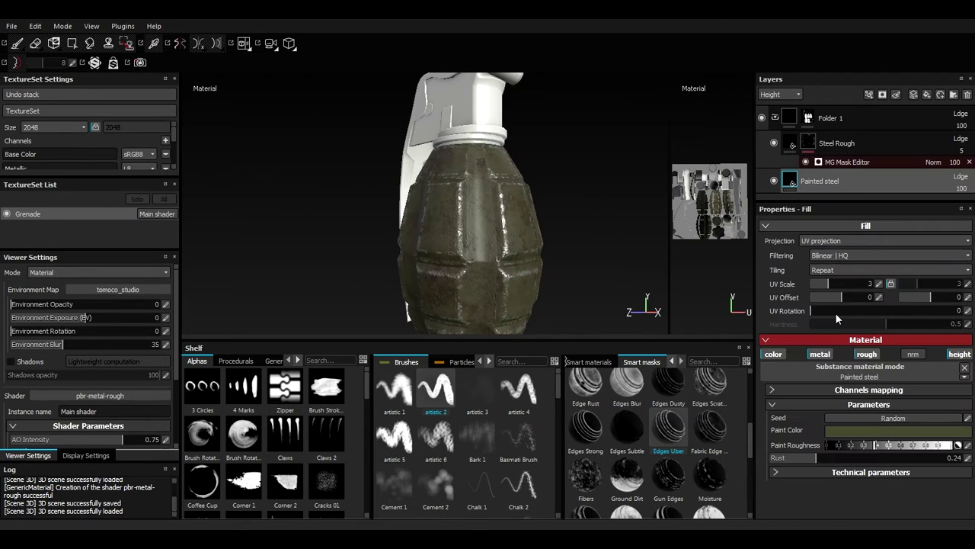
pyautogui.click(869, 390)
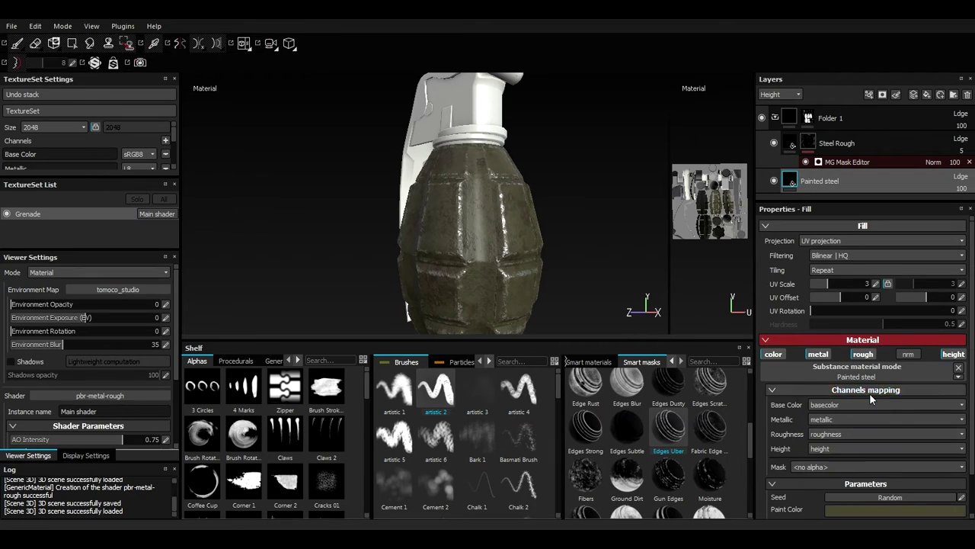
pyautogui.click(869, 392)
pyautogui.click(907, 473)
pyautogui.scroll(-2, 907, 473)
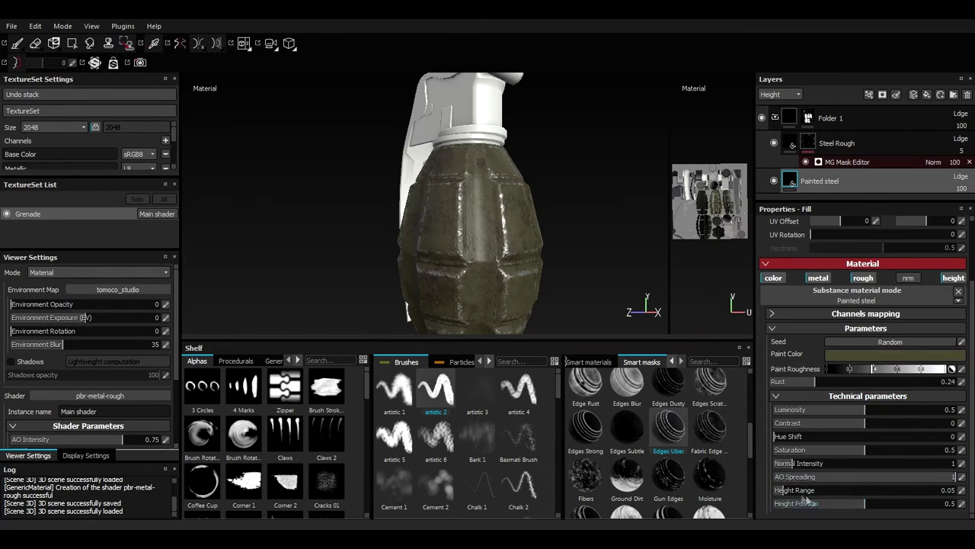
pyautogui.moveTo(789, 490); pyautogui.dragTo(790, 492)
# Check the painted surface up close, then adjust the Painted steel layer's Height Position and slightly reduce its Height Range
pyautogui.keyDown('alt'); pyautogui.moveTo(532, 244); pyautogui.dragTo(540, 334, button='right'); pyautogui.keyUp('alt')
pyautogui.keyDown('alt'); pyautogui.moveTo(540, 334); pyautogui.dragTo(602, 304); pyautogui.keyUp('alt')
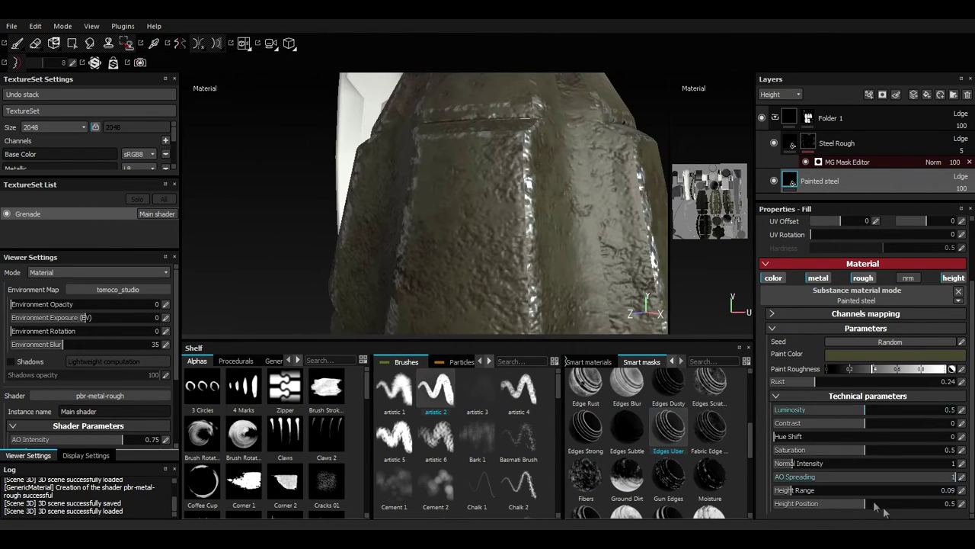
pyautogui.moveTo(884, 512); pyautogui.dragTo(826, 511)
pyautogui.moveTo(793, 490)
pyautogui.mouseDown()
pyautogui.moveTo(814, 493)
pyautogui.moveTo(766, 494)
pyautogui.moveTo(788, 494)
pyautogui.mouseUp()
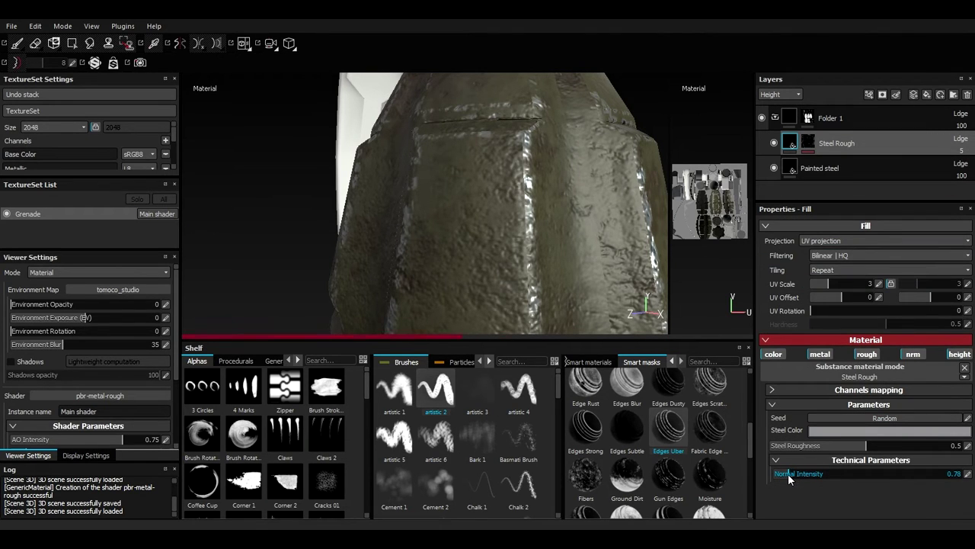
# Set the Steel Rough layer's Normal Intensity to 0.84 and check the effect on the grenade body
pyautogui.moveTo(789, 474); pyautogui.dragTo(786, 474)
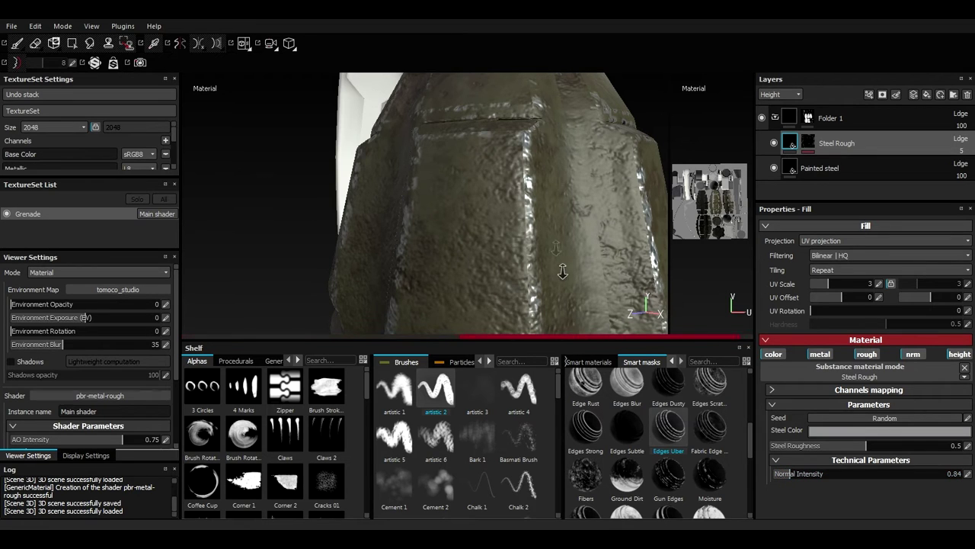
pyautogui.keyDown('alt'); pyautogui.moveTo(562, 271); pyautogui.dragTo(551, 253, button='right'); pyautogui.keyUp('alt')
pyautogui.keyDown('alt'); pyautogui.moveTo(551, 252); pyautogui.dragTo(490, 222); pyautogui.keyUp('alt')
pyautogui.keyDown('alt'); pyautogui.moveTo(490, 222); pyautogui.dragTo(554, 246, button='right'); pyautogui.keyUp('alt')
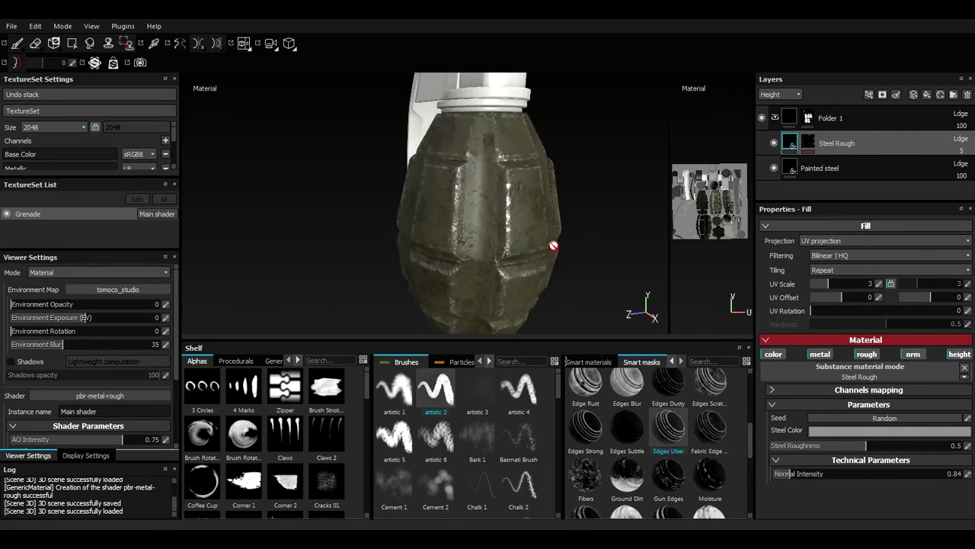
# Examine the grenade body's paint, surface relief and worn edges from several sides
pyautogui.keyDown('alt'); pyautogui.moveTo(554, 245); pyautogui.dragTo(545, 227); pyautogui.keyUp('alt')
pyautogui.keyDown('alt'); pyautogui.moveTo(605, 232); pyautogui.dragTo(516, 220); pyautogui.keyUp('alt')
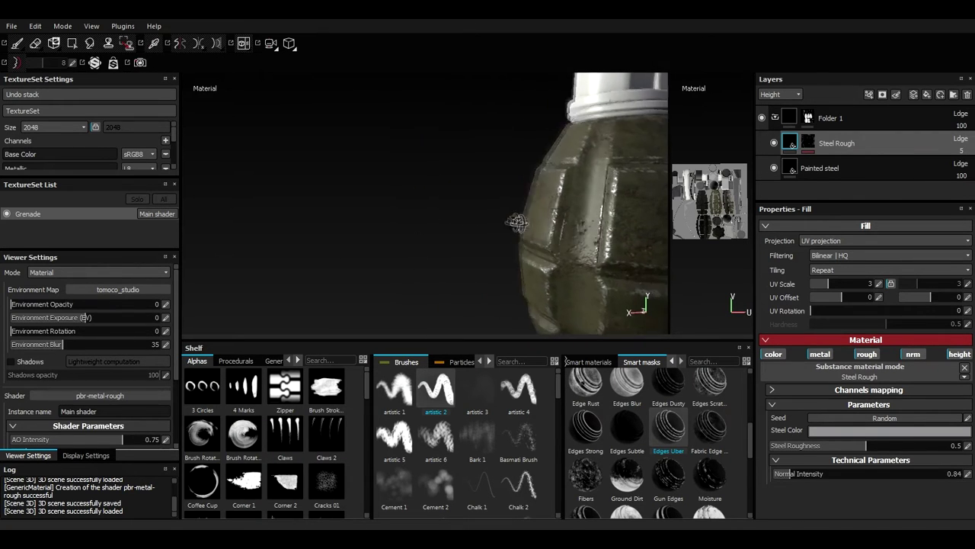
pyautogui.keyDown('alt'); pyautogui.moveTo(516, 220); pyautogui.dragTo(567, 236, button='right'); pyautogui.keyUp('alt')
pyautogui.keyDown('alt'); pyautogui.moveTo(567, 236); pyautogui.dragTo(584, 229); pyautogui.keyUp('alt')
pyautogui.keyDown('alt'); pyautogui.moveTo(584, 230); pyautogui.dragTo(483, 226, button='right'); pyautogui.keyUp('alt')
pyautogui.keyDown('alt'); pyautogui.moveTo(483, 226); pyautogui.dragTo(525, 283); pyautogui.keyUp('alt')
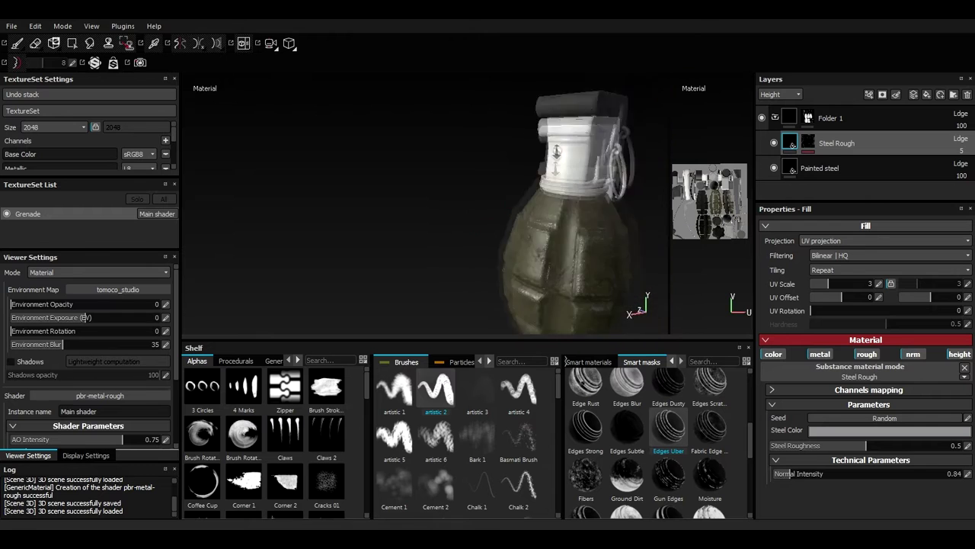
pyautogui.keyDown('alt'); pyautogui.moveTo(525, 284); pyautogui.dragTo(563, 293, button='right'); pyautogui.keyUp('alt')
pyautogui.keyDown('alt'); pyautogui.moveTo(562, 293); pyautogui.dragTo(542, 288); pyautogui.keyUp('alt')
pyautogui.keyDown('alt'); pyautogui.moveTo(526, 319); pyautogui.dragTo(462, 282, button='right'); pyautogui.keyUp('alt')
pyautogui.keyDown('alt'); pyautogui.moveTo(461, 259); pyautogui.dragTo(505, 217); pyautogui.keyUp('alt')
# Duplicate the Painted steel layer and change the copy's Paint Color to a warm yellow
pyautogui.click(812, 161)
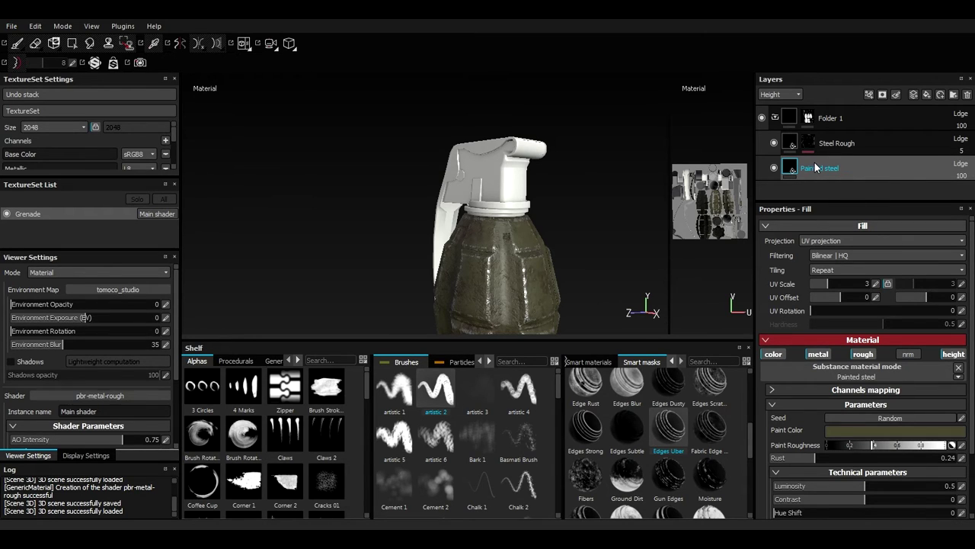
pyautogui.hotkey('ctrl', 'd')
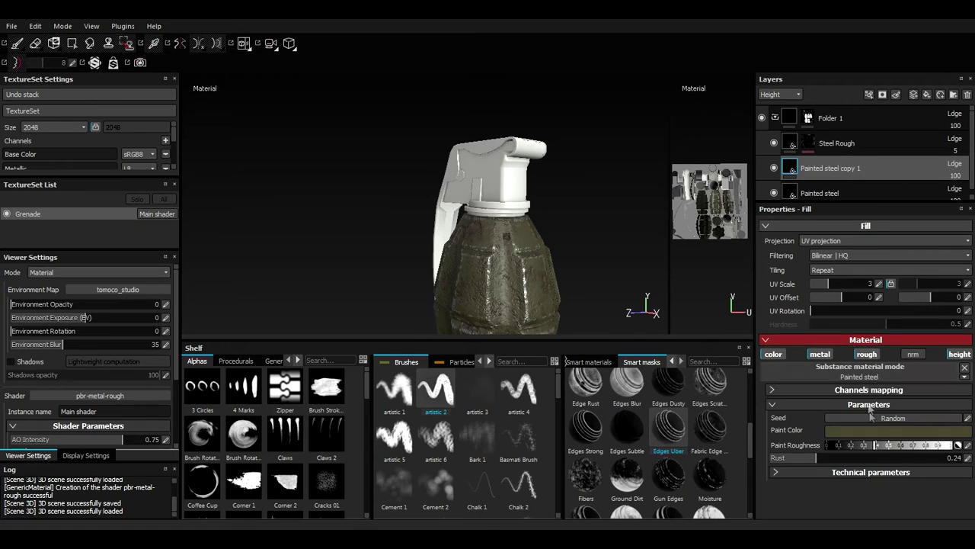
pyautogui.click(793, 350)
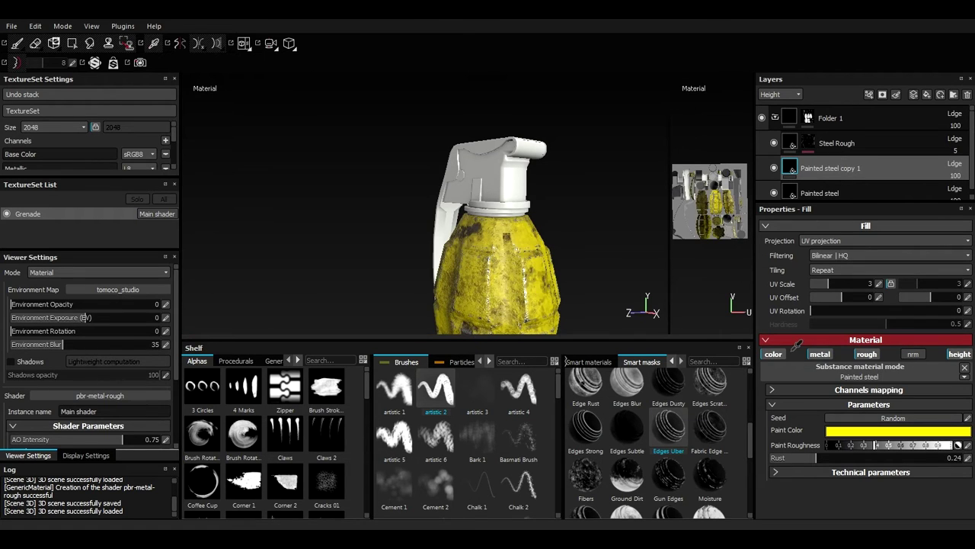
pyautogui.moveTo(792, 351)
pyautogui.mouseDown()
pyautogui.moveTo(545, 167)
pyautogui.moveTo(476, 158)
pyautogui.mouseUp()
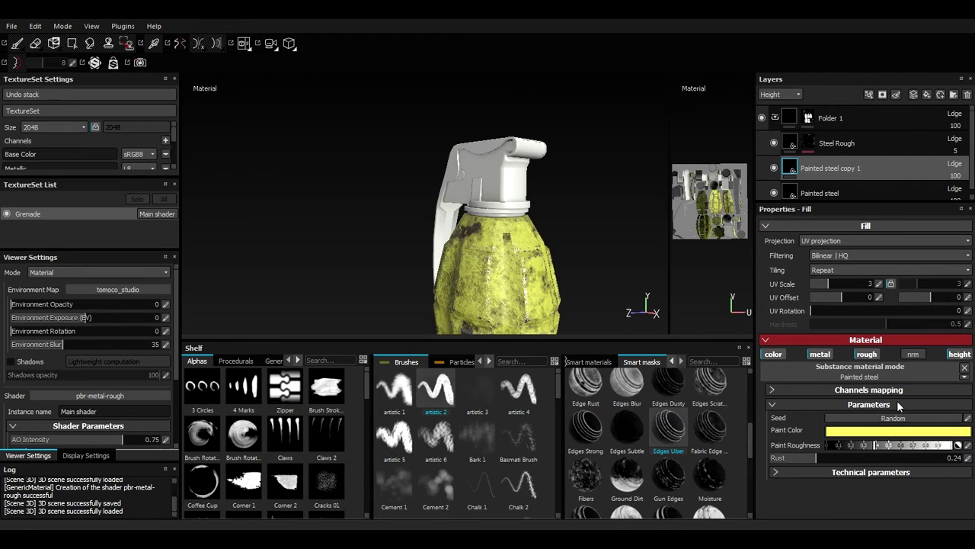
pyautogui.click(874, 465)
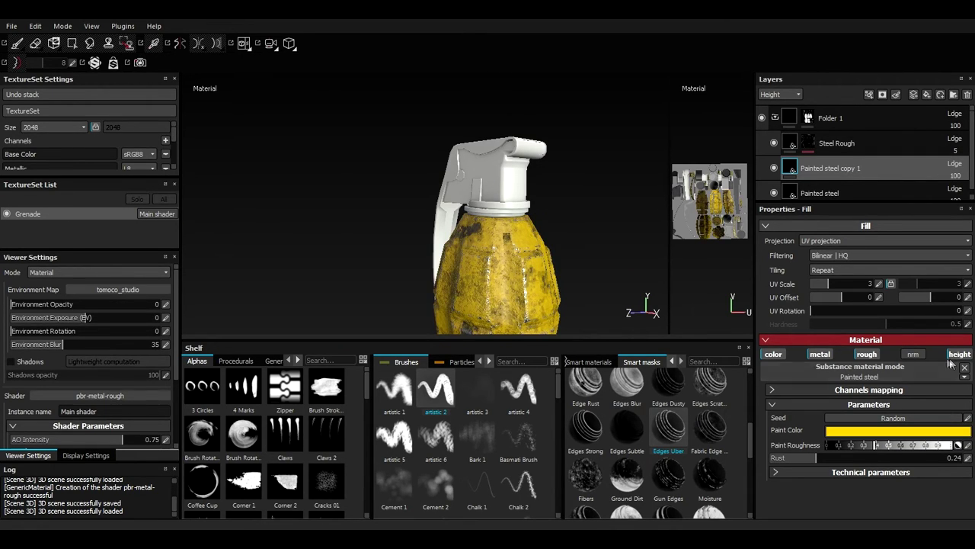
# Add a black mask to the yellow Painted steel copy 1 layer
pyautogui.keyDown('alt'); pyautogui.moveTo(411, 241); pyautogui.dragTo(549, 272); pyautogui.keyUp('alt')
pyautogui.keyDown('alt'); pyautogui.moveTo(549, 272); pyautogui.dragTo(501, 231, button='middle'); pyautogui.keyUp('alt')
pyautogui.keyDown('alt'); pyautogui.moveTo(501, 231); pyautogui.dragTo(468, 211, button='right'); pyautogui.keyUp('alt')
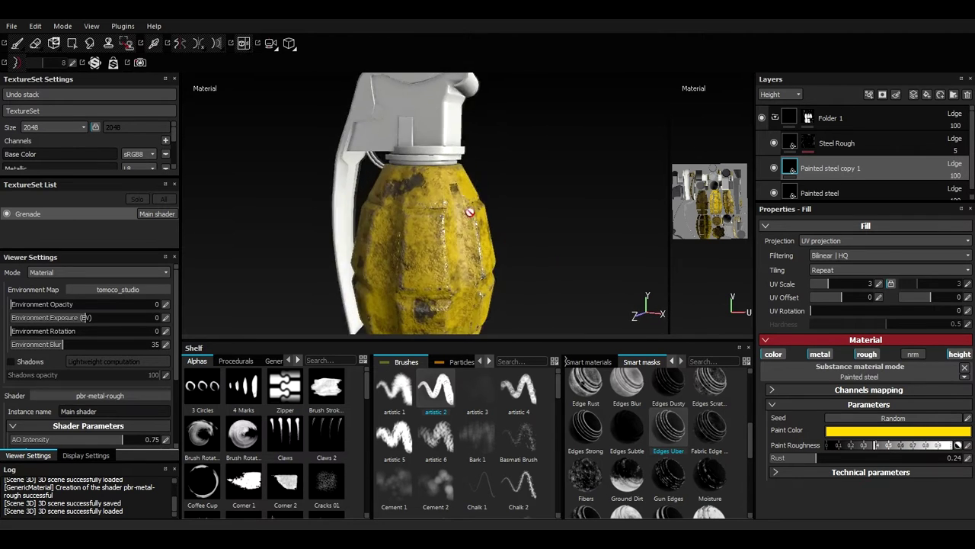
pyautogui.keyDown('alt'); pyautogui.moveTo(468, 211); pyautogui.dragTo(524, 285, button='middle'); pyautogui.keyUp('alt')
pyautogui.keyDown('alt'); pyautogui.moveTo(524, 285); pyautogui.dragTo(521, 287, button='right'); pyautogui.keyUp('alt')
pyautogui.rightClick(821, 169)
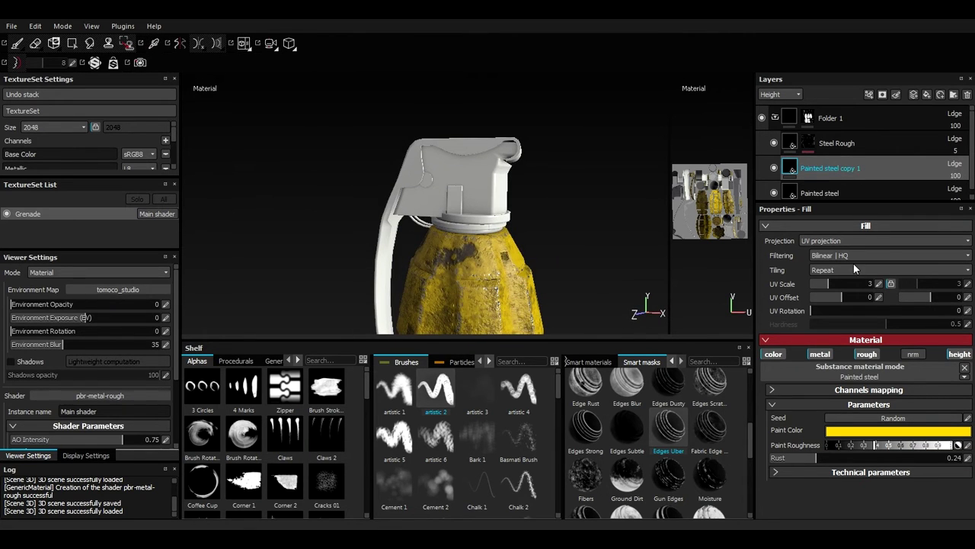
pyautogui.click(853, 264)
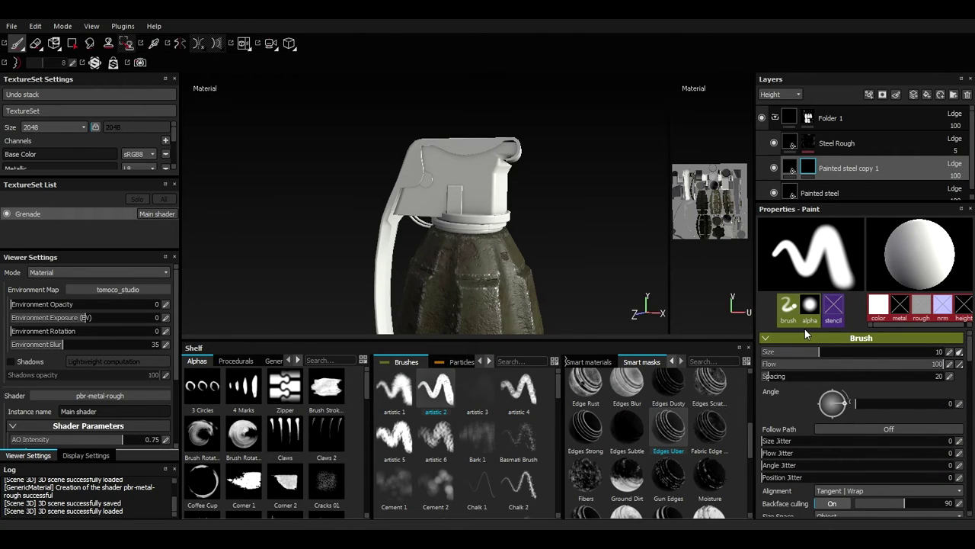
# Remove the Gaussian shape from the brush alpha so the mask brush has a hard square tip
pyautogui.scroll(-3, 833, 416)
pyautogui.scroll(-1, 832, 415)
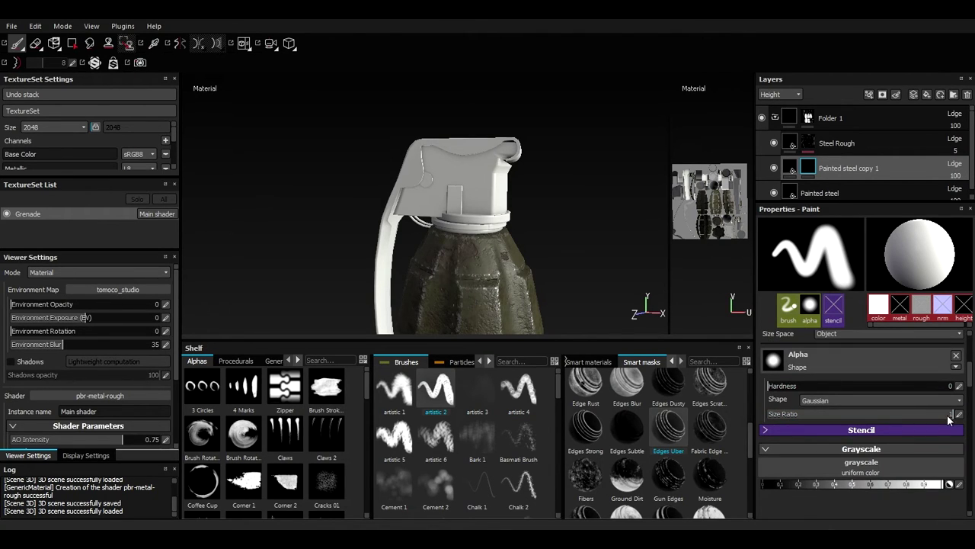
pyautogui.click(956, 355)
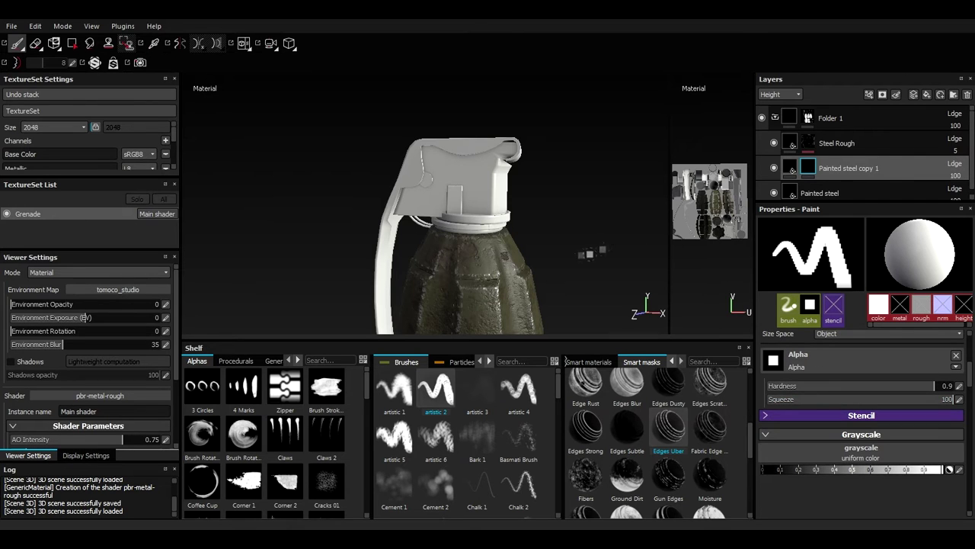
# Enlarge the 2D UV view around the upper ends of the body islands and set the brush size to 20
pyautogui.moveTo(669, 215); pyautogui.dragTo(526, 214)
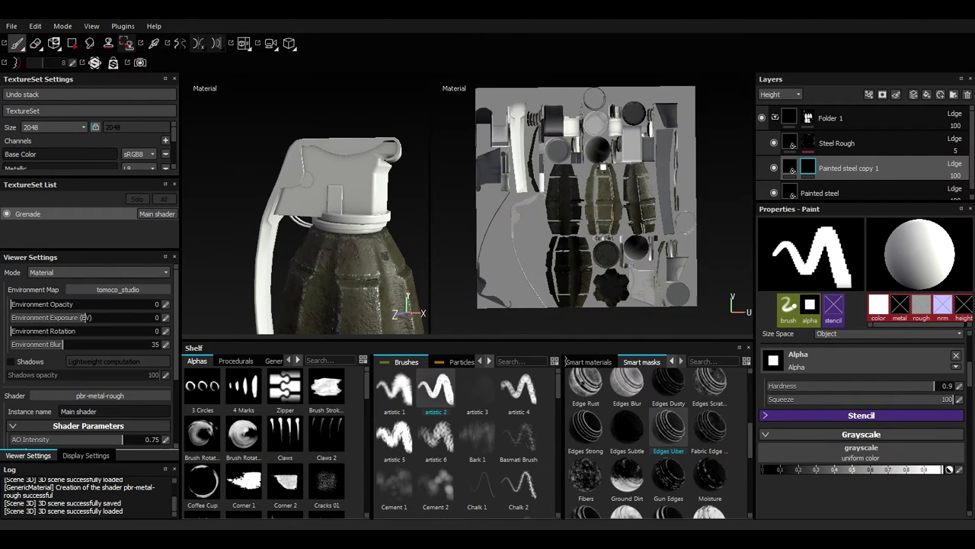
pyautogui.keyDown('alt'); pyautogui.moveTo(605, 166); pyautogui.dragTo(559, 233, button='right'); pyautogui.keyUp('alt')
pyautogui.keyDown('alt'); pyautogui.moveTo(559, 233); pyautogui.dragTo(607, 302, button='middle'); pyautogui.keyUp('alt')
pyautogui.scroll(3, 553, 234)
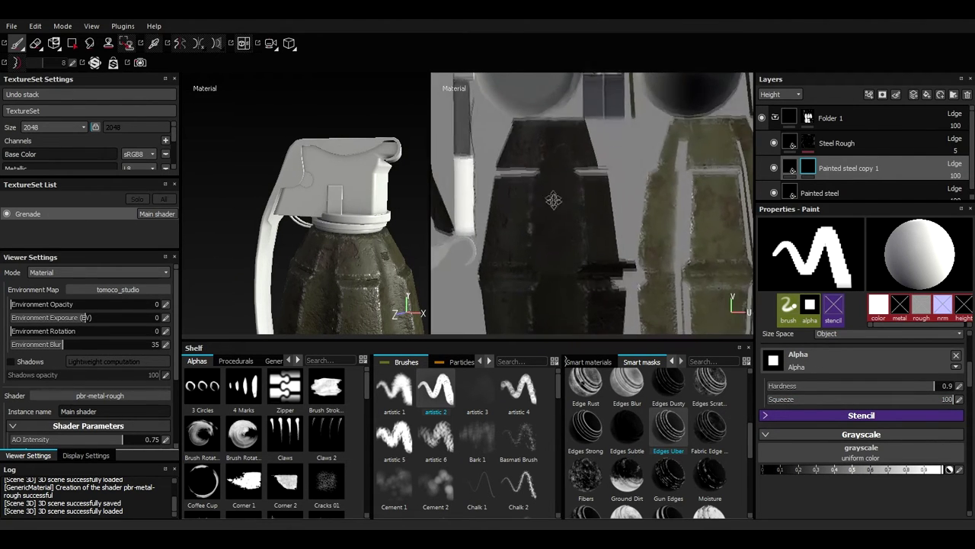
pyautogui.scroll(5, 835, 373)
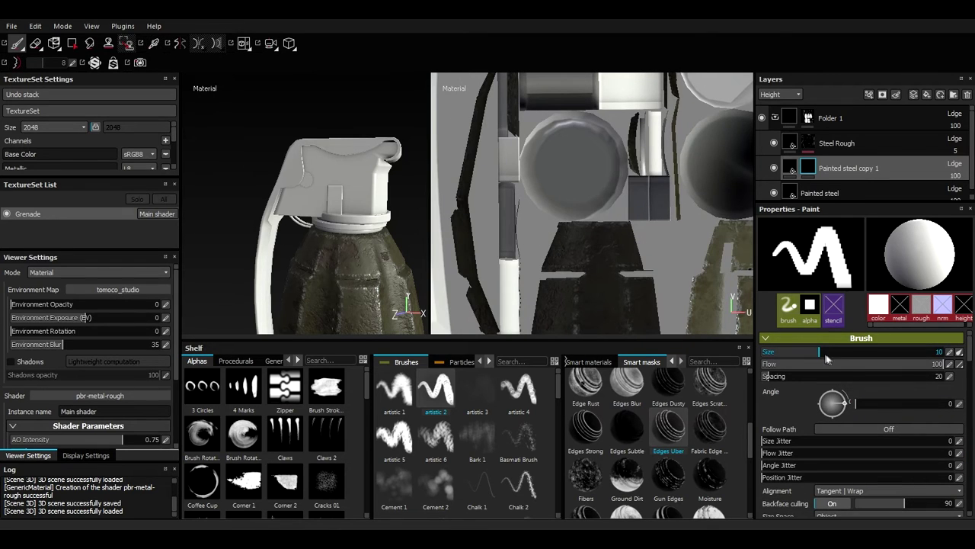
pyautogui.moveTo(826, 356); pyautogui.dragTo(843, 356)
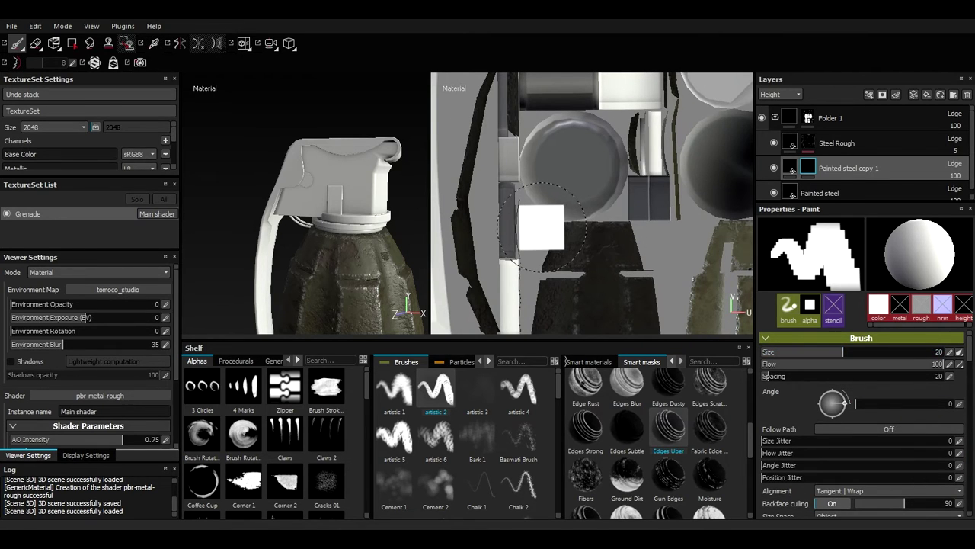
# Paint straight horizontal strokes in the yellow layer's mask across the top edges of the first two body UV islands
pyautogui.click(542, 227)
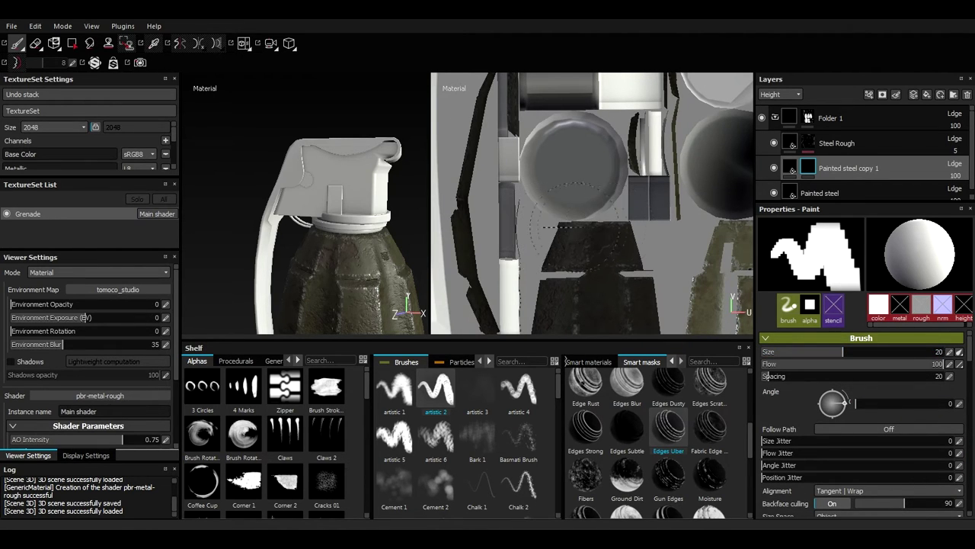
pyautogui.keyDown('shift'); pyautogui.click(675, 227); pyautogui.keyUp('shift')
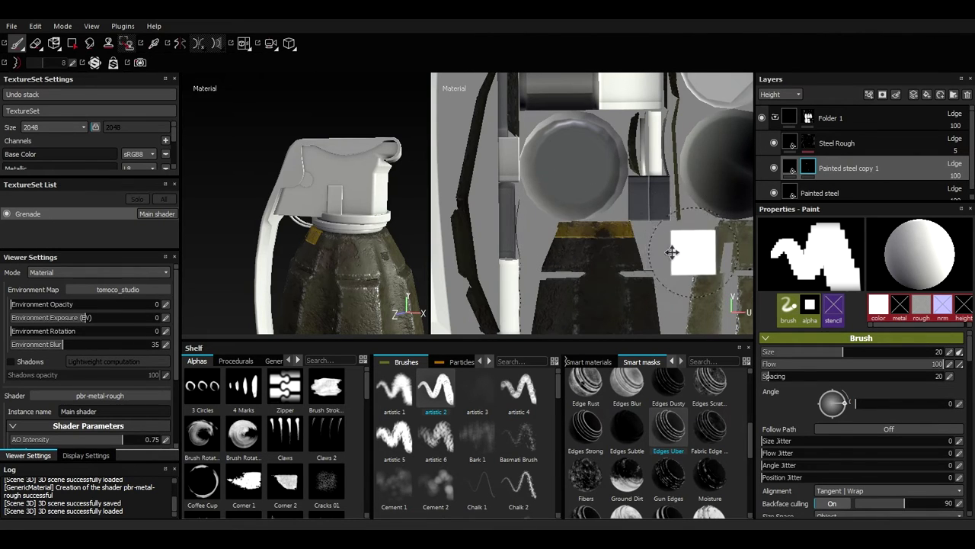
pyautogui.keyDown('alt'); pyautogui.moveTo(683, 254); pyautogui.dragTo(496, 256, button='middle'); pyautogui.keyUp('alt')
pyautogui.click(504, 232)
pyautogui.keyDown('shift'); pyautogui.click(663, 231); pyautogui.keyUp('shift')
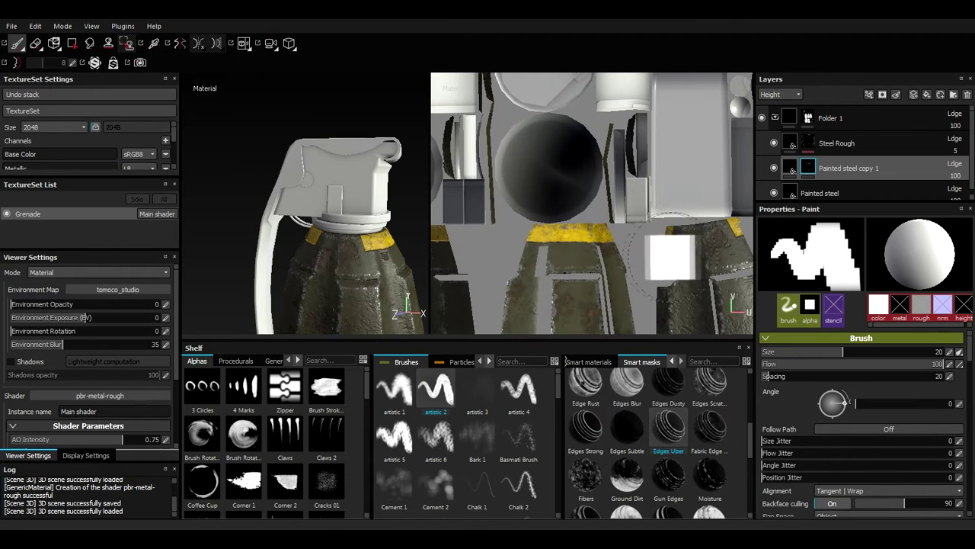
# Paint two straight mask strokes across the top edge of the third body UV island to extend the yellow band
pyautogui.keyDown('alt'); pyautogui.moveTo(688, 261); pyautogui.dragTo(583, 261, button='middle'); pyautogui.keyUp('alt')
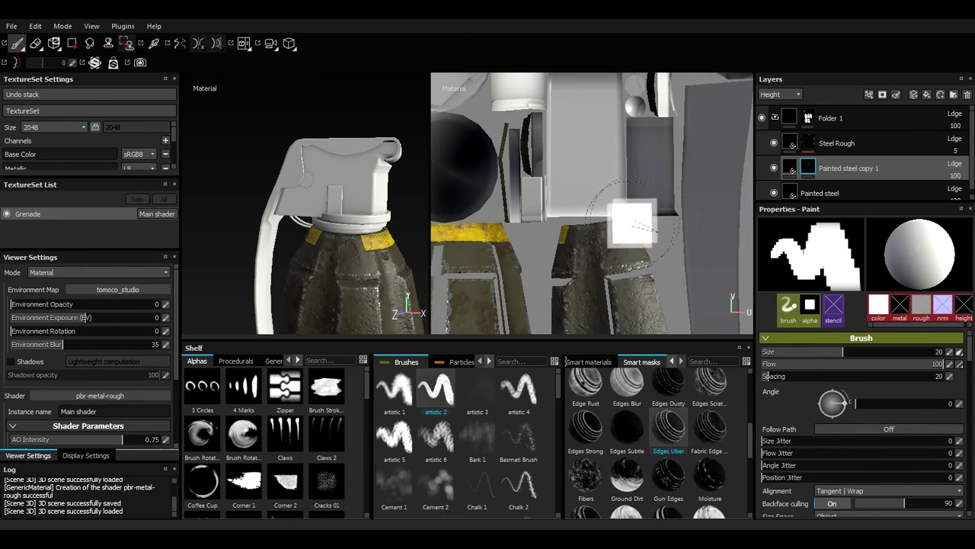
pyautogui.click(539, 226)
pyautogui.keyDown('shift'); pyautogui.click(665, 222); pyautogui.keyUp('shift')
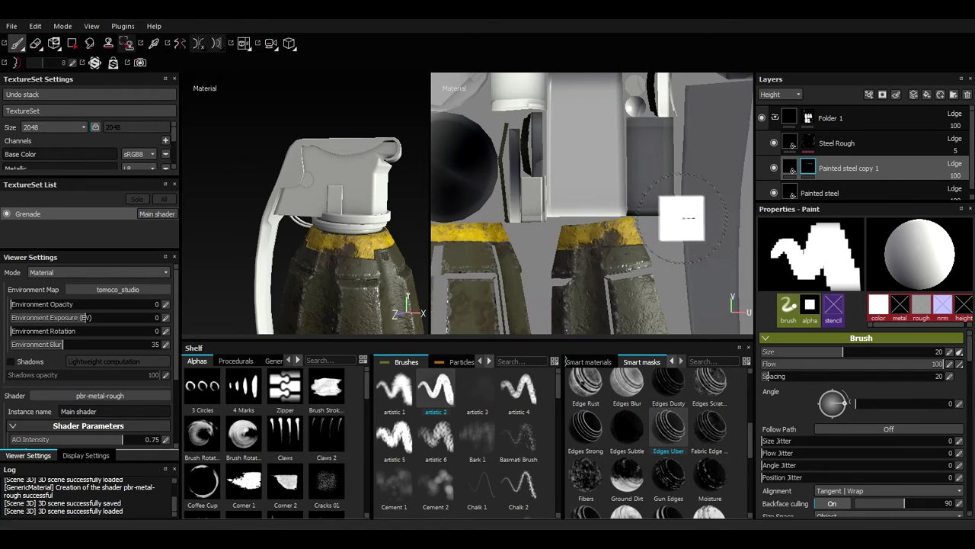
pyautogui.click(547, 224)
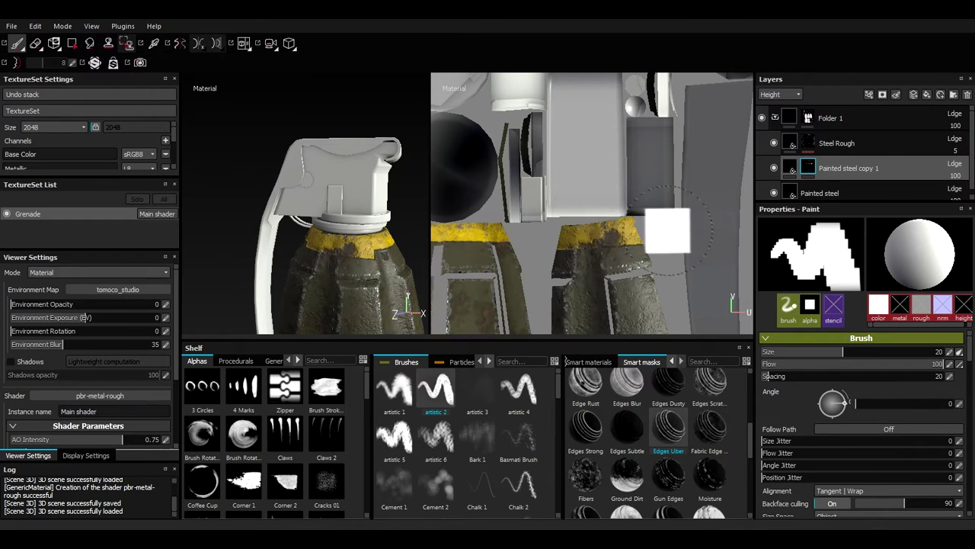
pyautogui.keyDown('shift'); pyautogui.click(669, 224); pyautogui.keyUp('shift')
# Paint straight mask strokes along the bottom edge of the remaining dark body UV island to complete the yellow band
pyautogui.keyDown('alt'); pyautogui.moveTo(633, 290); pyautogui.dragTo(625, 241, button='middle'); pyautogui.keyUp('alt')
pyautogui.scroll(-2, 594, 248)
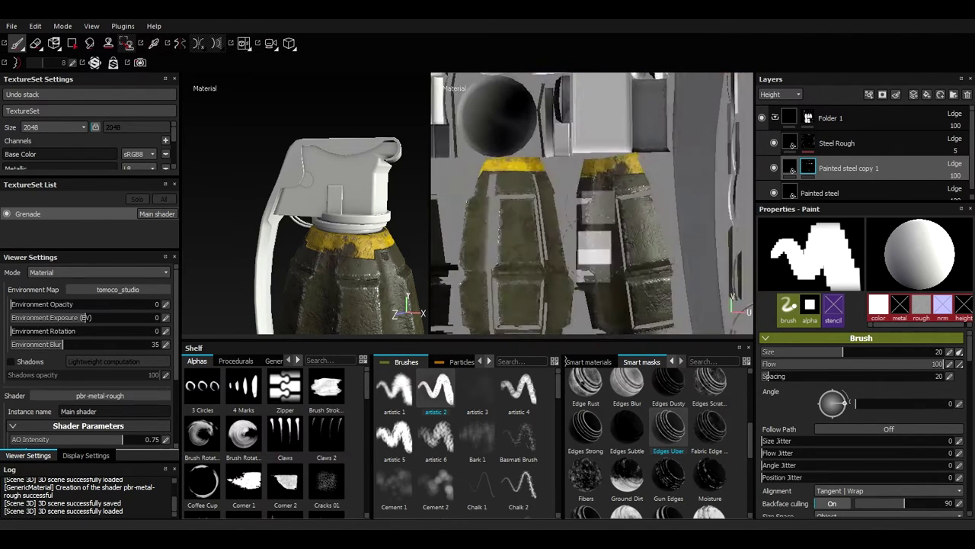
pyautogui.scroll(-3, 594, 247)
pyautogui.keyDown('alt'); pyautogui.moveTo(698, 279); pyautogui.dragTo(674, 218, button='middle'); pyautogui.keyUp('alt')
pyautogui.scroll(4, 672, 221)
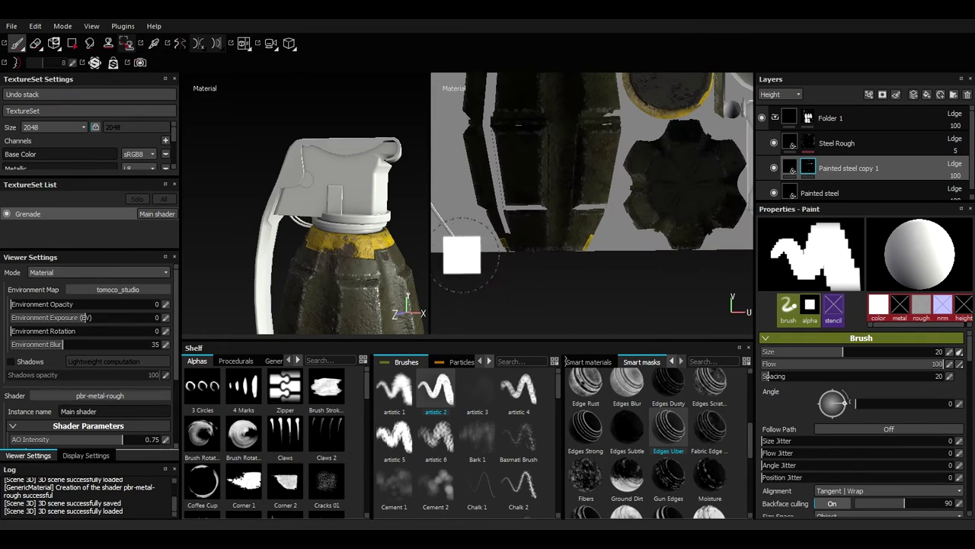
pyautogui.click(610, 246)
pyautogui.keyDown('shift'); pyautogui.click(468, 246); pyautogui.keyUp('shift')
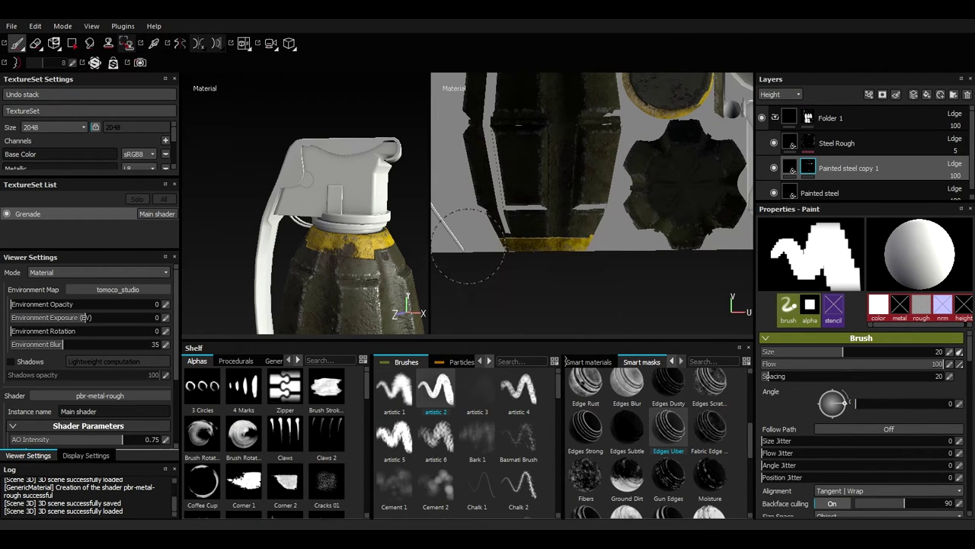
pyautogui.keyDown('shift'); pyautogui.click(647, 240); pyautogui.keyUp('shift')
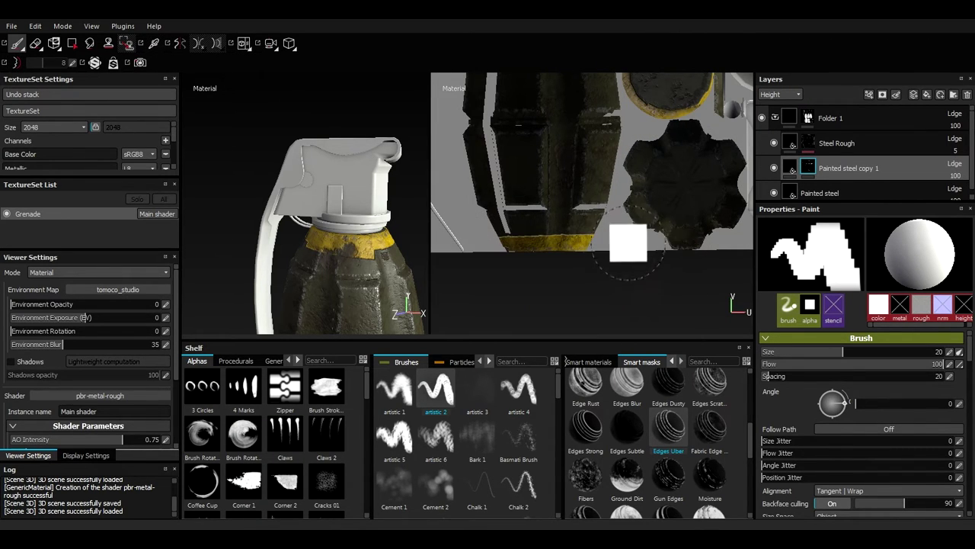
# Inspect the yellow band around the top of the grenade body from different sides in the 3D view
pyautogui.moveTo(387, 248)
pyautogui.keyDown('alt'); pyautogui.mouseDown()
pyautogui.moveTo(259, 267)
pyautogui.moveTo(309, 279)
pyautogui.moveTo(376, 258)
pyautogui.mouseUp(); pyautogui.keyUp('alt')
pyautogui.keyDown('alt'); pyautogui.moveTo(376, 258); pyautogui.dragTo(311, 140, button='right'); pyautogui.keyUp('alt')
pyautogui.keyDown('alt'); pyautogui.moveTo(348, 297); pyautogui.dragTo(421, 218, button='middle'); pyautogui.keyUp('alt')
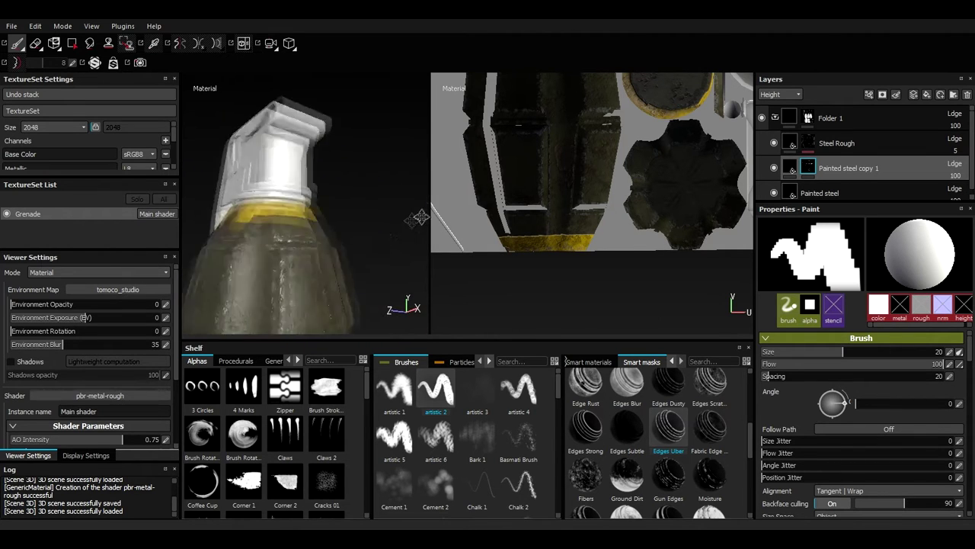
pyautogui.keyDown('alt'); pyautogui.moveTo(263, 222); pyautogui.dragTo(331, 252); pyautogui.keyUp('alt')
pyautogui.keyDown('alt'); pyautogui.moveTo(331, 252); pyautogui.dragTo(396, 285, button='middle'); pyautogui.keyUp('alt')
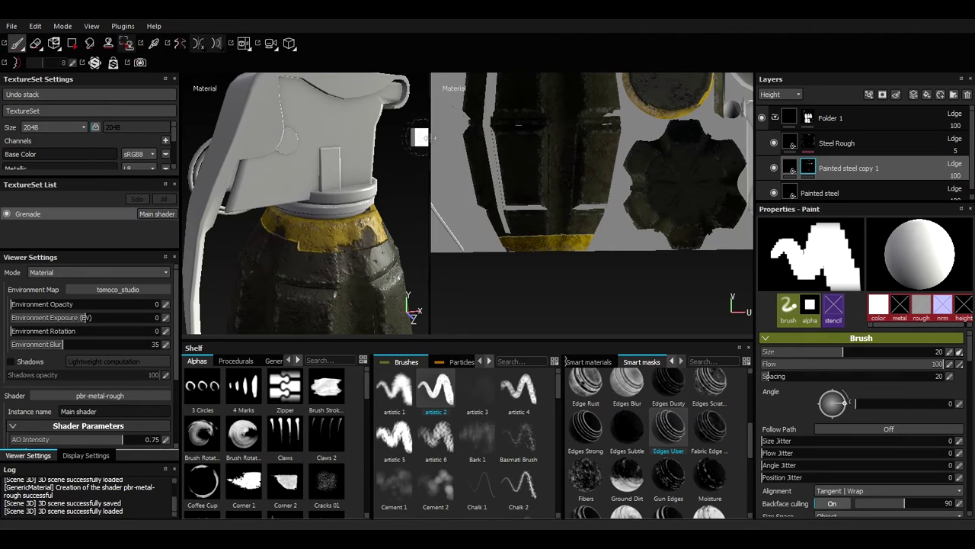
# Widen the 3D view, reset the brush alpha to the soft Gaussian shape and set its grayscale mask value to black
pyautogui.moveTo(431, 137); pyautogui.dragTo(644, 153)
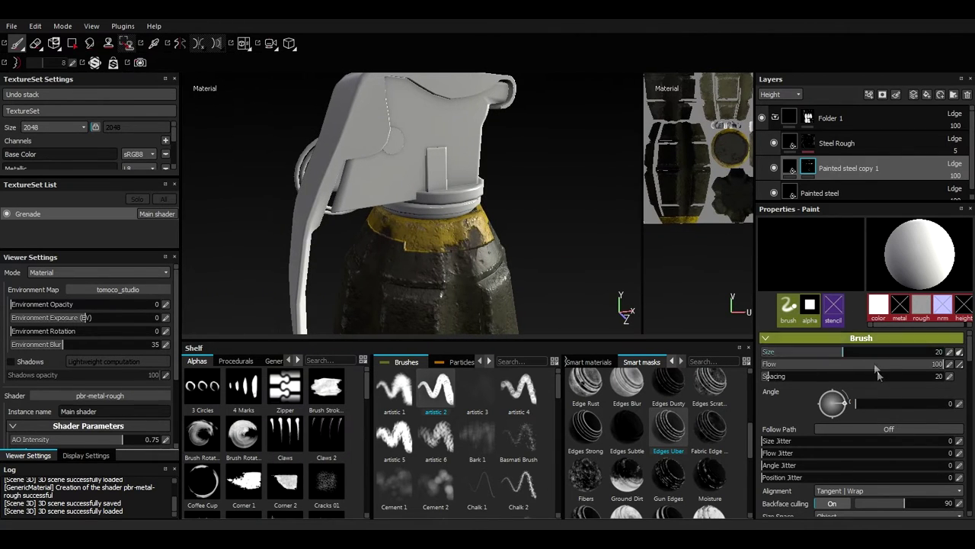
pyautogui.scroll(-5, 876, 371)
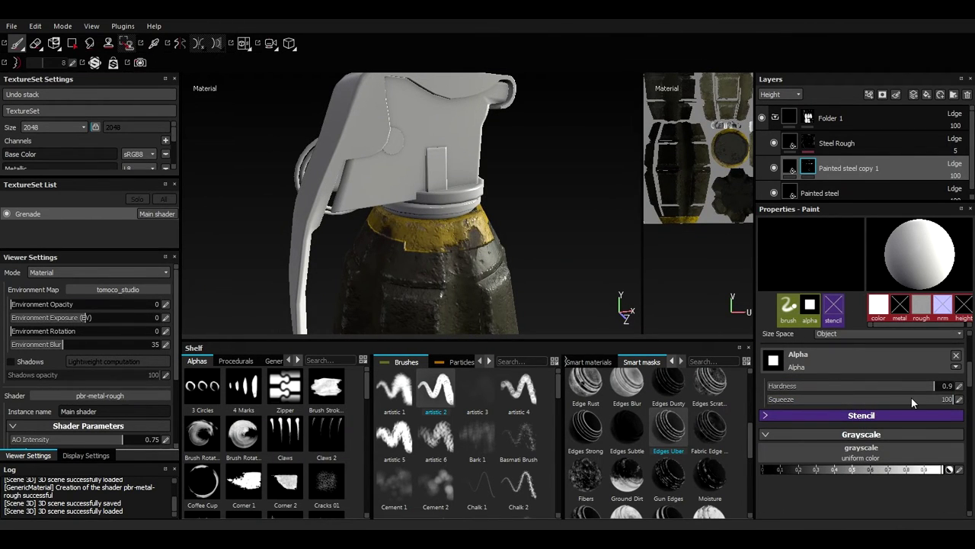
pyautogui.click(956, 355)
pyautogui.moveTo(941, 485); pyautogui.dragTo(636, 467)
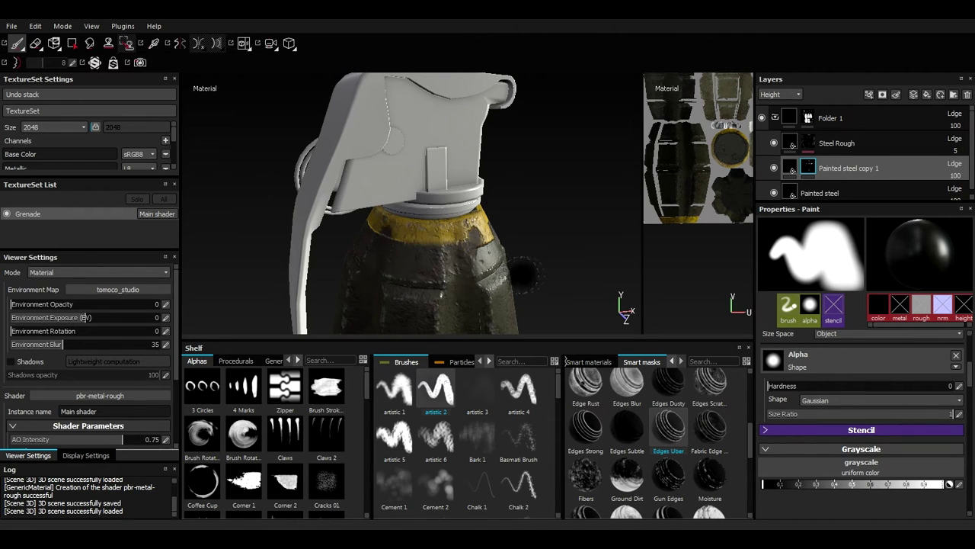
# Paint soft black mask strokes along the lower edge of the yellow band to fade its hard corners on the first body segments
pyautogui.keyDown('alt'); pyautogui.moveTo(535, 270); pyautogui.dragTo(396, 306); pyautogui.keyUp('alt')
pyautogui.keyDown('alt'); pyautogui.moveTo(374, 309); pyautogui.dragTo(414, 304, button='right'); pyautogui.keyUp('alt')
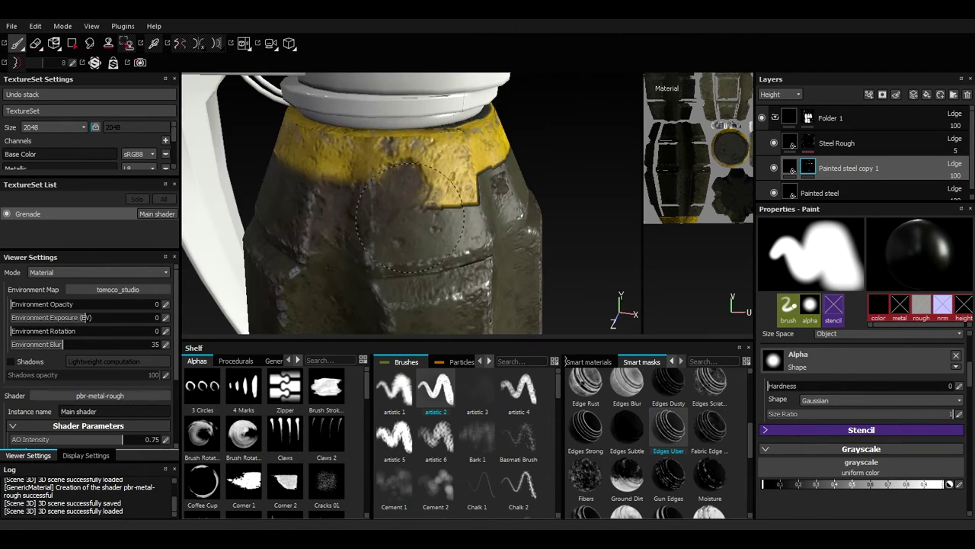
pyautogui.moveTo(428, 209); pyautogui.dragTo(471, 199)
pyautogui.keyDown('alt'); pyautogui.moveTo(550, 228); pyautogui.dragTo(516, 226); pyautogui.keyUp('alt')
pyautogui.keyDown('alt'); pyautogui.moveTo(515, 225); pyautogui.dragTo(435, 259, button='middle'); pyautogui.keyUp('alt')
pyautogui.moveTo(357, 244)
pyautogui.mouseDown()
pyautogui.moveTo(433, 247)
pyautogui.moveTo(373, 259)
pyautogui.mouseUp()
pyautogui.keyDown('alt'); pyautogui.moveTo(373, 259); pyautogui.dragTo(426, 263, button='right'); pyautogui.keyUp('alt')
pyautogui.keyDown('alt'); pyautogui.moveTo(427, 263); pyautogui.dragTo(366, 236); pyautogui.keyUp('alt')
pyautogui.keyDown('alt'); pyautogui.moveTo(366, 237); pyautogui.dragTo(250, 183, button='middle'); pyautogui.keyUp('alt')
pyautogui.moveTo(249, 196)
pyautogui.mouseDown()
pyautogui.moveTo(291, 228)
pyautogui.moveTo(341, 229)
pyautogui.mouseUp()
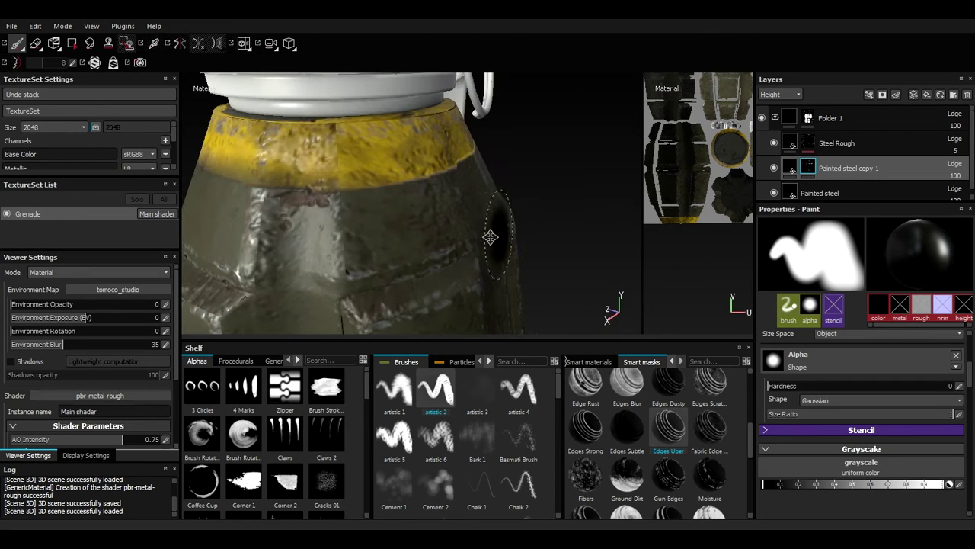
# Continue softening the yellow band's lower edge with black mask strokes around the remaining sides of the grenade body
pyautogui.keyDown('alt'); pyautogui.moveTo(490, 237); pyautogui.dragTo(373, 236); pyautogui.keyUp('alt')
pyautogui.keyDown('alt'); pyautogui.moveTo(374, 236); pyautogui.dragTo(328, 238, button='right'); pyautogui.keyUp('alt')
pyautogui.keyDown('alt'); pyautogui.moveTo(260, 316); pyautogui.dragTo(331, 251, button='middle'); pyautogui.keyUp('alt')
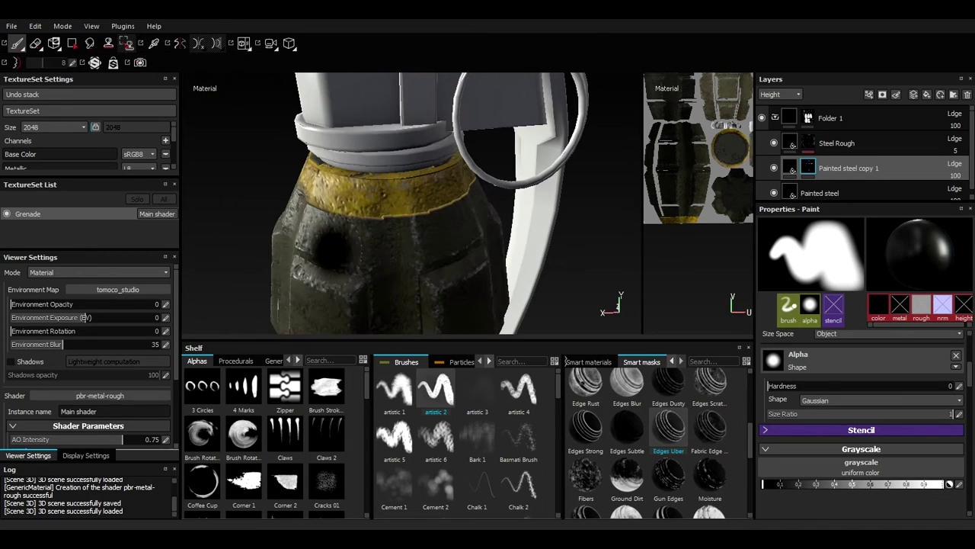
pyautogui.moveTo(343, 216)
pyautogui.mouseDown()
pyautogui.moveTo(405, 221)
pyautogui.moveTo(456, 210)
pyautogui.mouseUp()
pyautogui.keyDown('alt'); pyautogui.moveTo(560, 265); pyautogui.dragTo(357, 254); pyautogui.keyUp('alt')
pyautogui.keyDown('alt'); pyautogui.moveTo(356, 255); pyautogui.dragTo(488, 229, button='middle'); pyautogui.keyUp('alt')
pyautogui.keyDown('alt'); pyautogui.moveTo(487, 229); pyautogui.dragTo(411, 228); pyautogui.keyUp('alt')
pyautogui.keyDown('alt'); pyautogui.moveTo(412, 228); pyautogui.dragTo(515, 226, button='right'); pyautogui.keyUp('alt')
pyautogui.keyDown('alt'); pyautogui.moveTo(516, 226); pyautogui.dragTo(345, 242); pyautogui.keyUp('alt')
pyautogui.moveTo(545, 238); pyautogui.dragTo(461, 232)
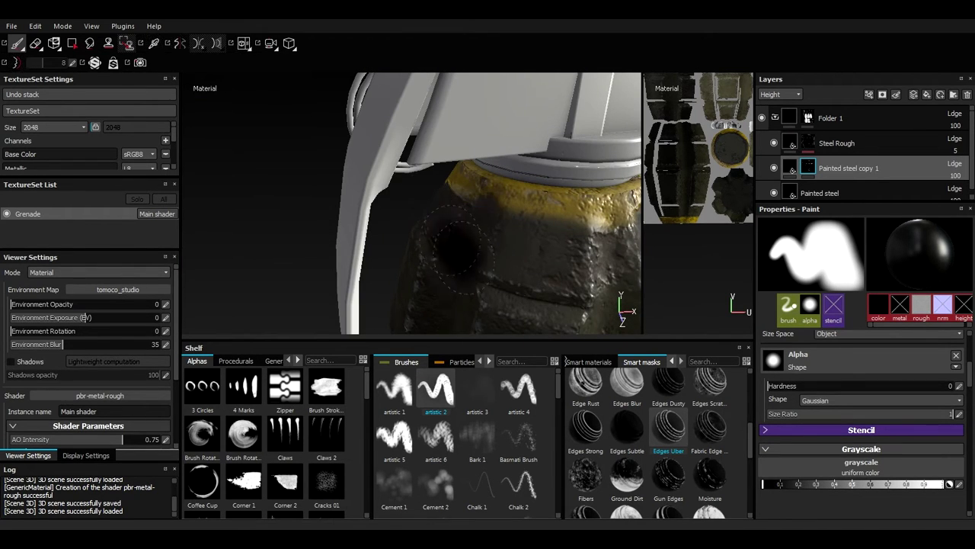
# Examine the softened yellow band on the whole grenade from several sides and distances
pyautogui.keyDown('alt'); pyautogui.moveTo(458, 250); pyautogui.dragTo(366, 228, button='right'); pyautogui.keyUp('alt')
pyautogui.keyDown('alt'); pyautogui.moveTo(488, 204); pyautogui.dragTo(386, 203); pyautogui.keyUp('alt')
pyautogui.keyDown('alt'); pyautogui.moveTo(386, 202); pyautogui.dragTo(337, 173, button='middle'); pyautogui.keyUp('alt')
pyautogui.keyDown('alt'); pyautogui.moveTo(511, 201); pyautogui.dragTo(459, 200); pyautogui.keyUp('alt')
pyautogui.keyDown('alt'); pyautogui.moveTo(460, 200); pyautogui.dragTo(381, 199, button='right'); pyautogui.keyUp('alt')
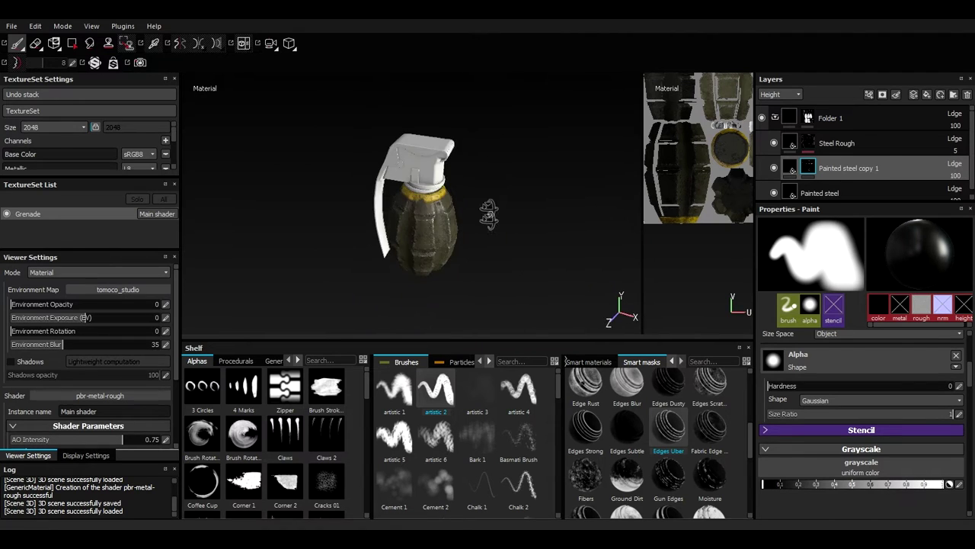
pyautogui.keyDown('alt'); pyautogui.moveTo(490, 213); pyautogui.dragTo(446, 214); pyautogui.keyUp('alt')
pyautogui.keyDown('alt'); pyautogui.moveTo(447, 213); pyautogui.dragTo(503, 237, button='right'); pyautogui.keyUp('alt')
pyautogui.keyDown('alt'); pyautogui.moveTo(503, 237); pyautogui.dragTo(397, 251); pyautogui.keyUp('alt')
pyautogui.keyDown('alt'); pyautogui.moveTo(396, 251); pyautogui.dragTo(444, 250, button='right'); pyautogui.keyUp('alt')
pyautogui.keyDown('alt'); pyautogui.moveTo(445, 250); pyautogui.dragTo(423, 213); pyautogui.keyUp('alt')
pyautogui.keyDown('alt'); pyautogui.moveTo(424, 214); pyautogui.dragTo(389, 206, button='right'); pyautogui.keyUp('alt')
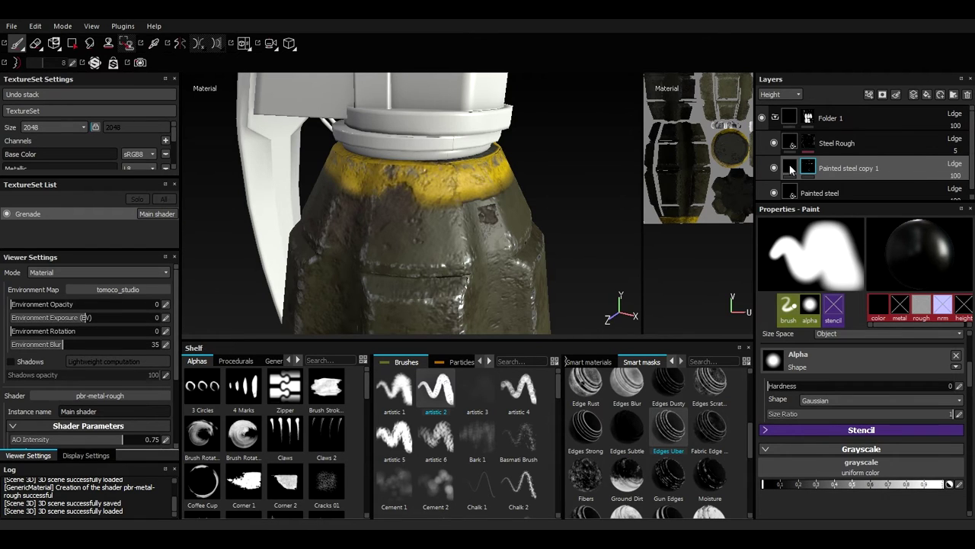
# Create a new folder in the layer stack and move the Painted steel copy 1 layer into it
pyautogui.click(954, 95)
pyautogui.click(838, 189)
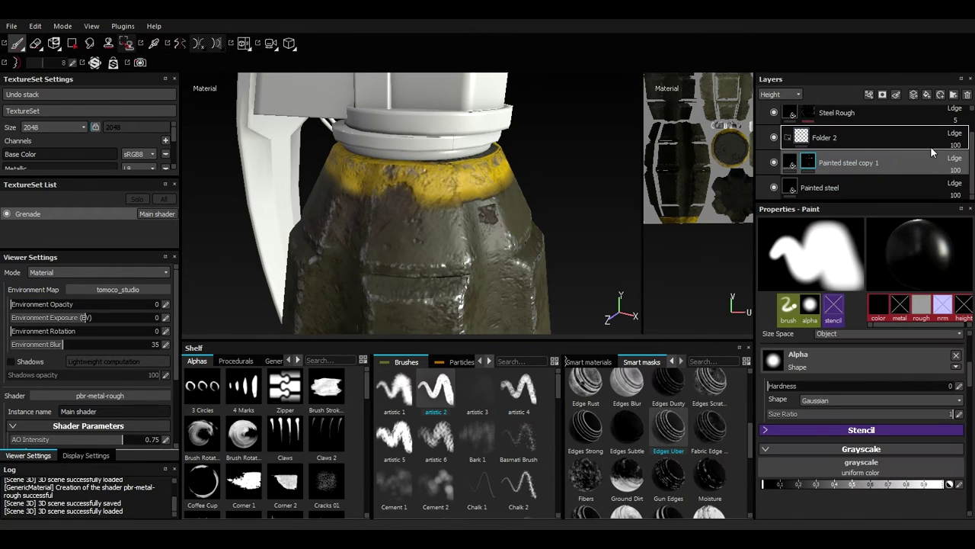
pyautogui.moveTo(930, 145); pyautogui.dragTo(930, 145)
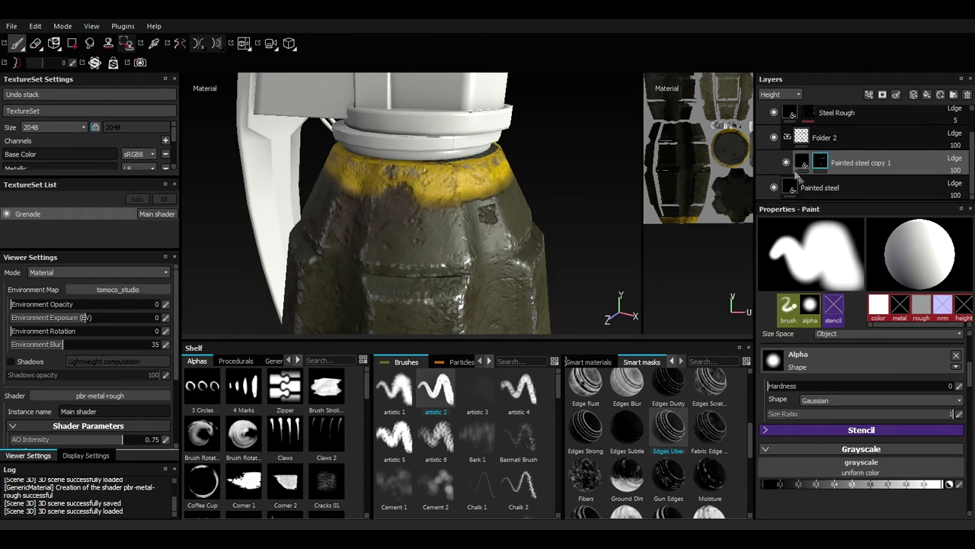
# Add a black mask to Folder 2, copy the painted band mask onto it and reset the Painted steel copy 1 mask to black
pyautogui.click(813, 141)
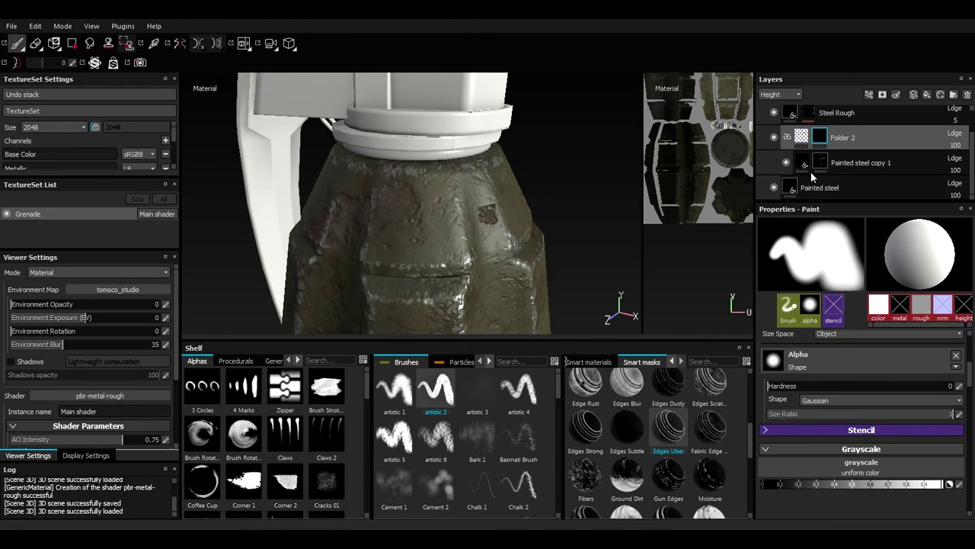
pyautogui.click(811, 171)
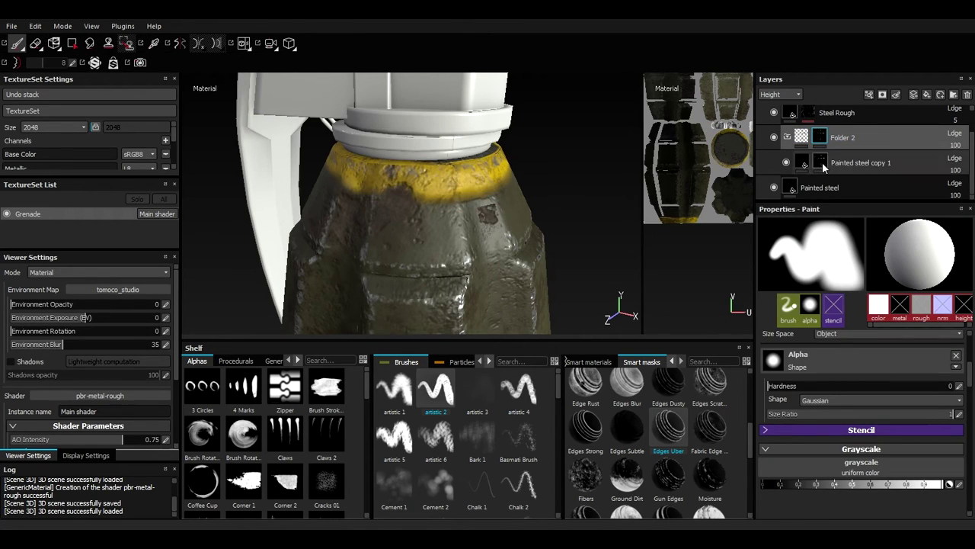
pyautogui.click(861, 237)
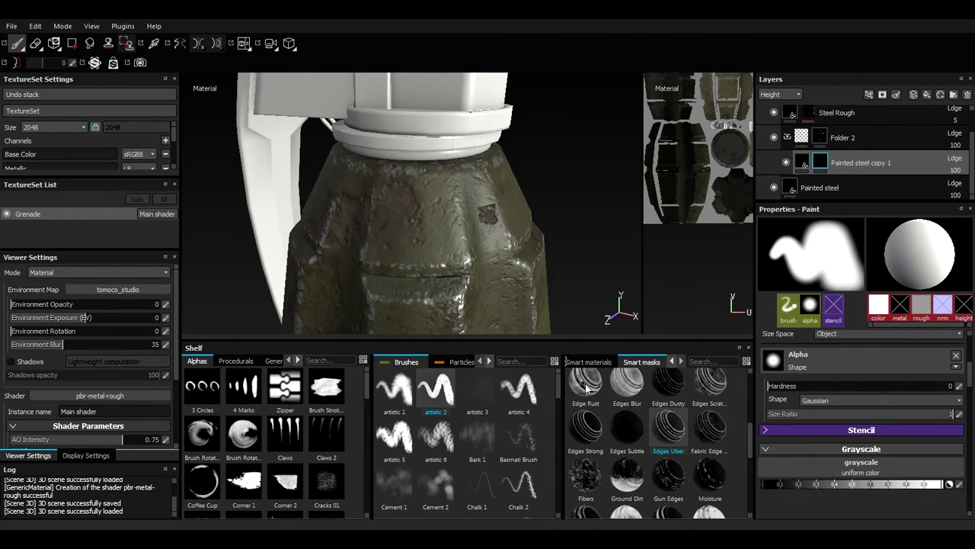
# Apply the Edge Rust smart mask to Painted steel copy 1 and set its Grunge Rough Dirty balance to 0.74
pyautogui.moveTo(586, 389); pyautogui.dragTo(821, 159)
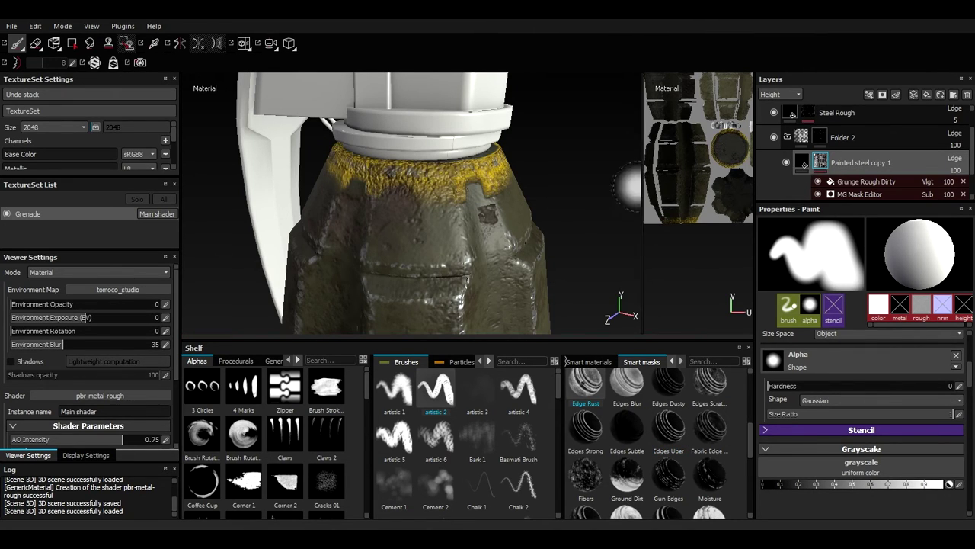
pyautogui.click(848, 186)
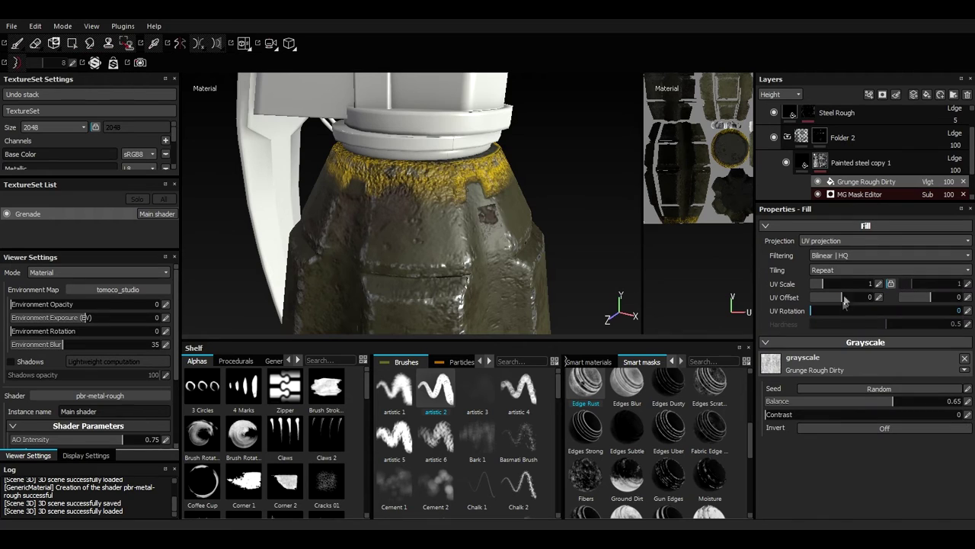
pyautogui.moveTo(878, 403); pyautogui.dragTo(909, 391)
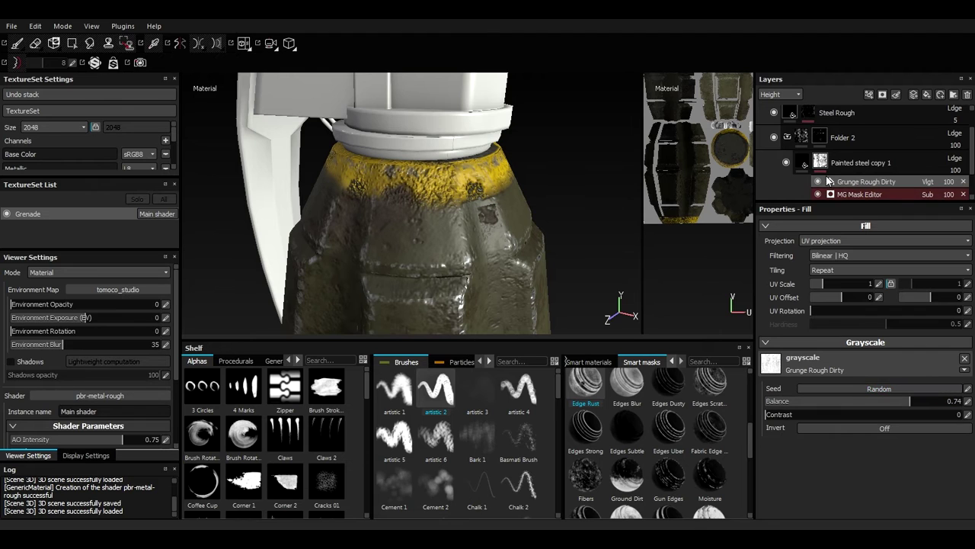
# Try a lower height opacity on the Painted steel copy 1 layer and check the yellow band's relief from several sides
pyautogui.click(837, 194)
pyautogui.click(800, 163)
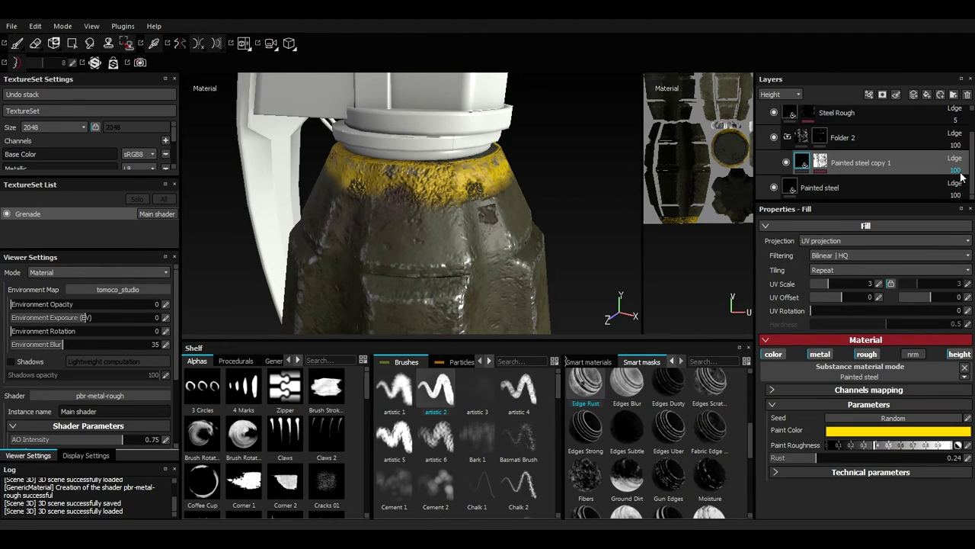
pyautogui.moveTo(944, 182); pyautogui.dragTo(930, 189)
pyautogui.moveTo(525, 234)
pyautogui.keyDown('alt'); pyautogui.mouseDown()
pyautogui.moveTo(514, 183)
pyautogui.moveTo(362, 212)
pyautogui.mouseUp(); pyautogui.keyUp('alt')
pyautogui.moveTo(440, 195)
pyautogui.keyDown('alt'); pyautogui.mouseDown(button='right')
pyautogui.moveTo(428, 260)
pyautogui.moveTo(593, 188)
pyautogui.mouseUp(button='right'); pyautogui.keyUp('alt')
pyautogui.keyDown('alt'); pyautogui.moveTo(593, 188); pyautogui.dragTo(528, 137); pyautogui.keyUp('alt')
pyautogui.moveTo(528, 136)
pyautogui.keyDown('alt'); pyautogui.mouseDown(button='middle')
pyautogui.moveTo(506, 145)
pyautogui.moveTo(562, 181)
pyautogui.mouseUp(button='middle'); pyautogui.keyUp('alt')
pyautogui.moveTo(612, 205)
pyautogui.keyDown('alt'); pyautogui.mouseDown()
pyautogui.moveTo(383, 196)
pyautogui.moveTo(490, 230)
pyautogui.moveTo(602, 225)
pyautogui.mouseUp(); pyautogui.keyUp('alt')
# Collapse Folder 2 and Folder 1 in the layer stack and bring the grenade's lever and body into view
pyautogui.click(787, 137)
pyautogui.scroll(1, 805, 145)
pyautogui.click(776, 119)
pyautogui.keyDown('alt'); pyautogui.moveTo(389, 157); pyautogui.dragTo(415, 169); pyautogui.keyUp('alt')
pyautogui.keyDown('alt'); pyautogui.moveTo(415, 169); pyautogui.dragTo(419, 236, button='middle'); pyautogui.keyUp('alt')
pyautogui.keyDown('alt'); pyautogui.moveTo(419, 237); pyautogui.dragTo(501, 233); pyautogui.keyUp('alt')
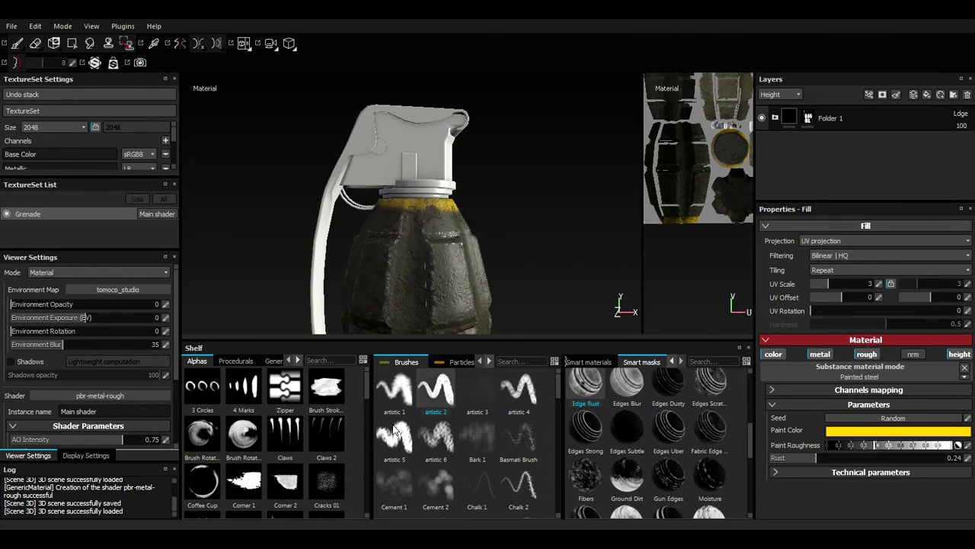
# Raise the shader's AO Intensity to 0.89
pyautogui.keyDown('alt'); pyautogui.moveTo(449, 217); pyautogui.dragTo(191, 215); pyautogui.keyUp('alt')
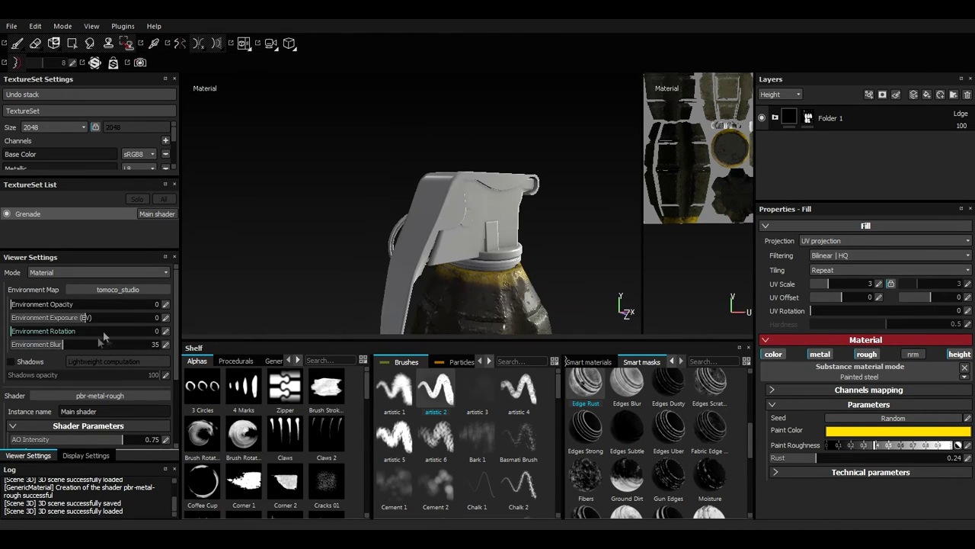
pyautogui.scroll(-3, 107, 343)
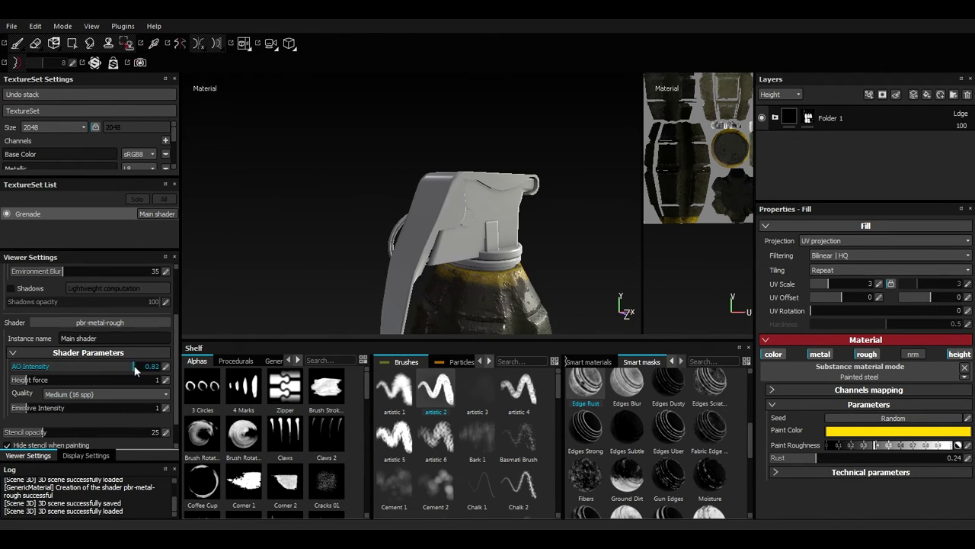
pyautogui.moveTo(156, 371); pyautogui.dragTo(160, 369)
# Examine the grenade's pin ring up close and undo the last height opacity change on Painted steel copy 1
pyautogui.keyDown('alt'); pyautogui.moveTo(428, 229); pyautogui.dragTo(680, 227); pyautogui.keyUp('alt')
pyautogui.keyDown('alt'); pyautogui.moveTo(450, 274); pyautogui.dragTo(481, 198, button='middle'); pyautogui.keyUp('alt')
pyautogui.scroll(4, 480, 199)
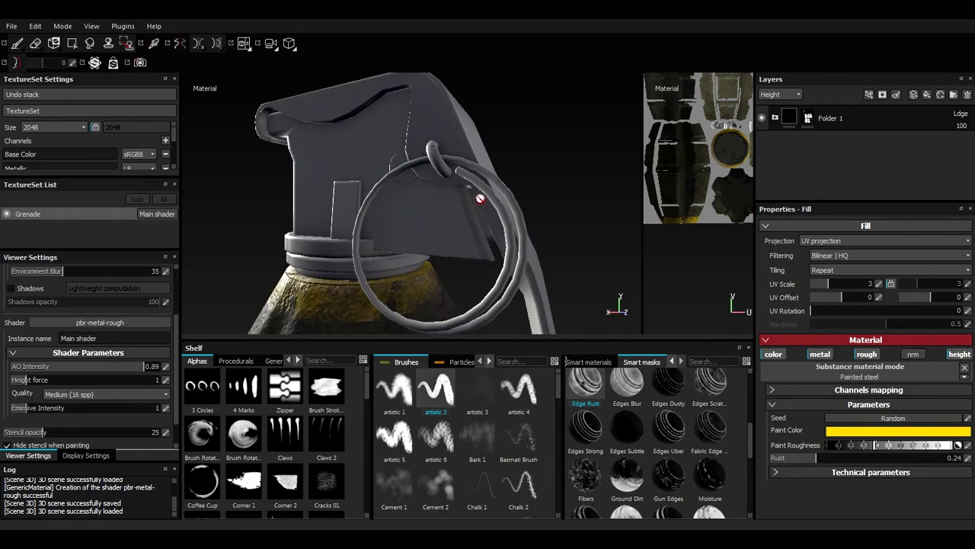
pyautogui.scroll(4, 555, 190)
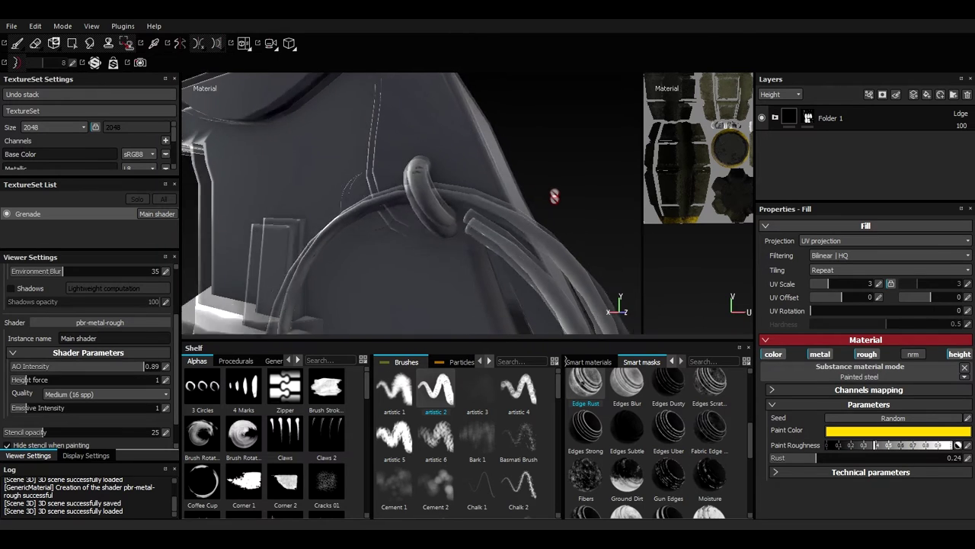
pyautogui.scroll(-5, 564, 195)
pyautogui.hotkey('ctrl', 'z')
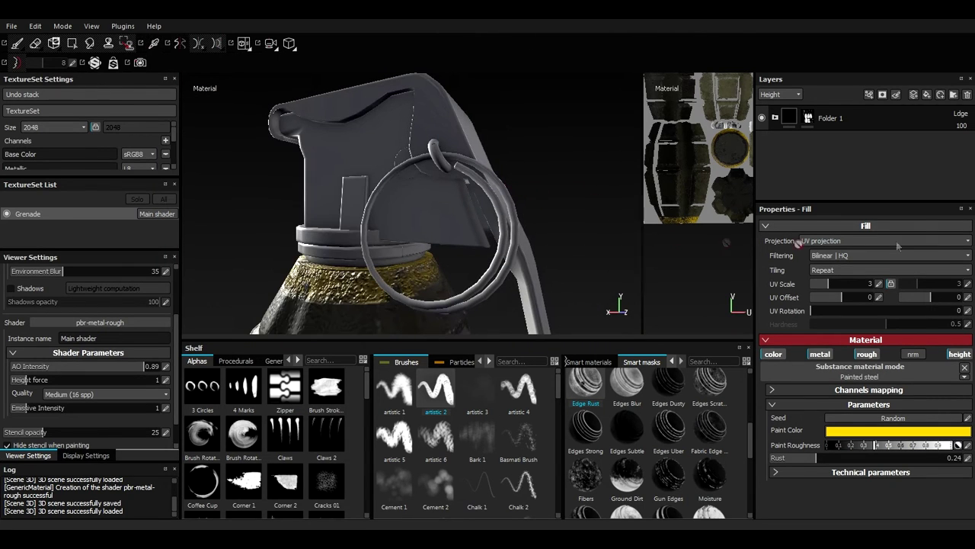
# Expand Folder 1 and set Folder 2's height opacity to 44, checking the yellow band's relief on the model
pyautogui.click(775, 119)
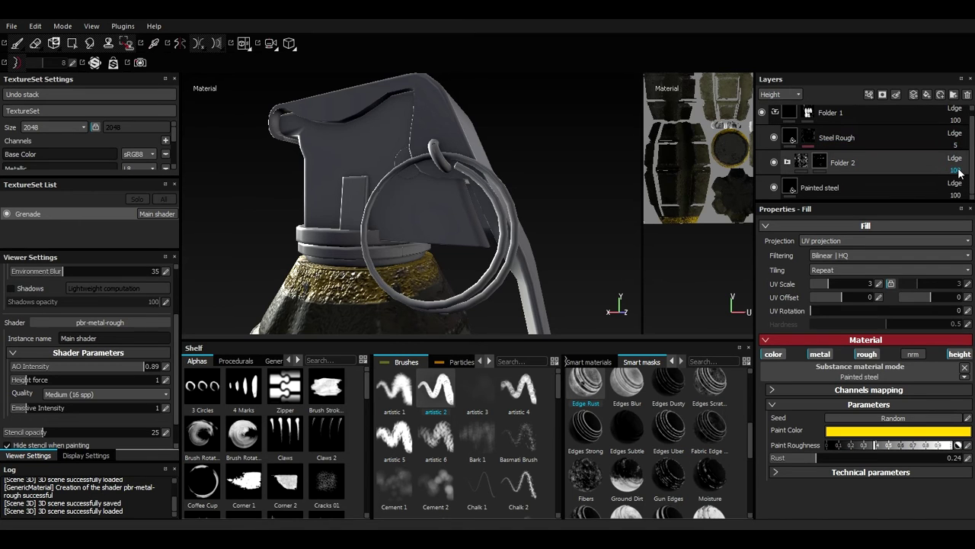
pyautogui.moveTo(937, 182); pyautogui.dragTo(931, 183)
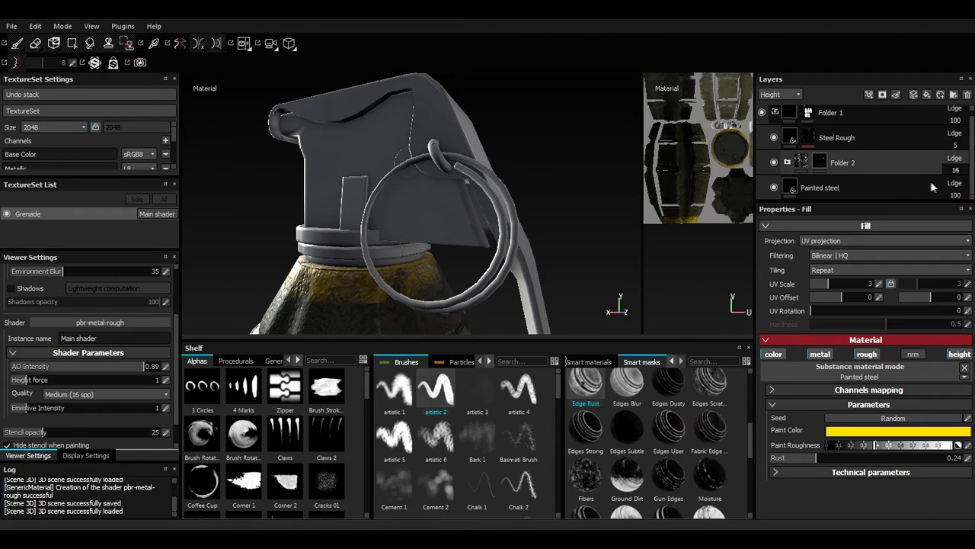
pyautogui.keyDown('alt'); pyautogui.moveTo(473, 255); pyautogui.dragTo(609, 267); pyautogui.keyUp('alt')
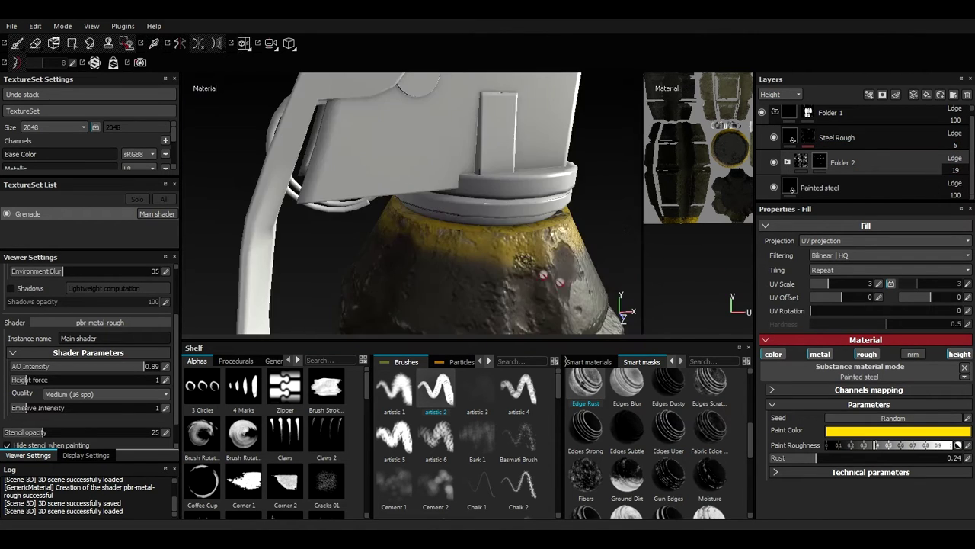
pyautogui.moveTo(938, 184); pyautogui.dragTo(943, 185)
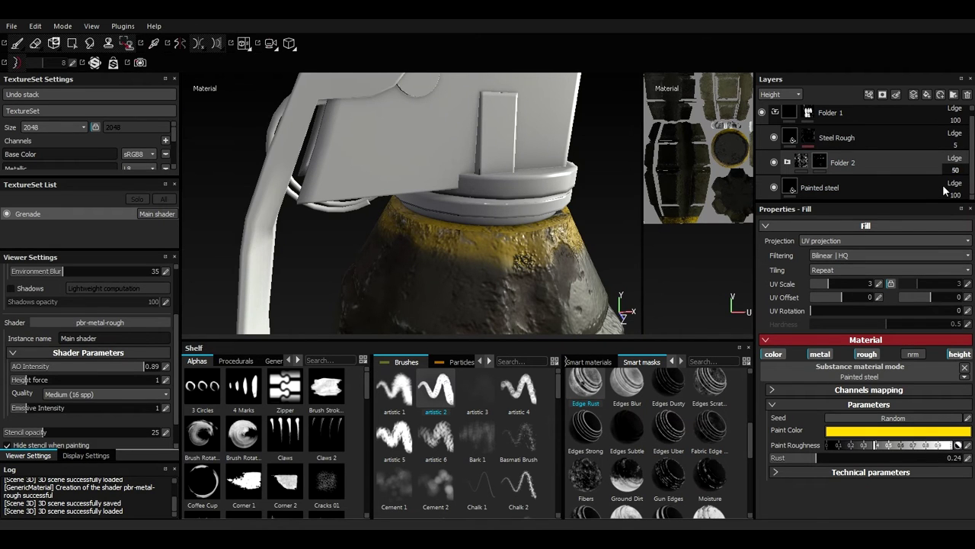
pyautogui.keyDown('alt'); pyautogui.moveTo(579, 270); pyautogui.dragTo(505, 287); pyautogui.keyUp('alt')
pyautogui.keyDown('alt'); pyautogui.moveTo(505, 288); pyautogui.dragTo(584, 262, button='right'); pyautogui.keyUp('alt')
pyautogui.keyDown('alt'); pyautogui.moveTo(583, 261); pyautogui.dragTo(564, 220); pyautogui.keyUp('alt')
pyautogui.keyDown('alt'); pyautogui.moveTo(586, 235); pyautogui.dragTo(490, 266, button='right'); pyautogui.keyUp('alt')
pyautogui.keyDown('alt'); pyautogui.moveTo(490, 266); pyautogui.dragTo(407, 199, button='middle'); pyautogui.keyUp('alt')
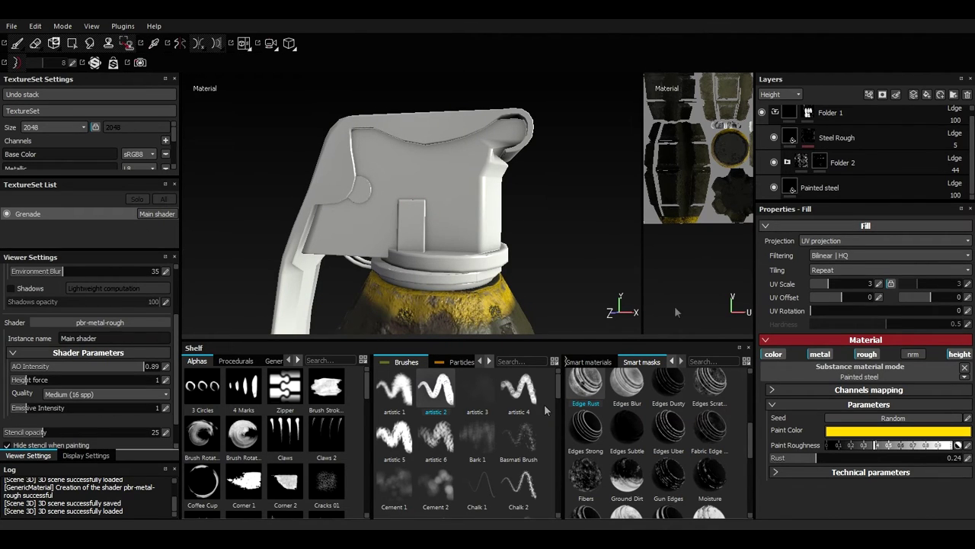
# Collapse Folder 1 and add the Plastic Matte Pure material as a layer above it with a black mask
pyautogui.click(776, 112)
pyautogui.click(588, 362)
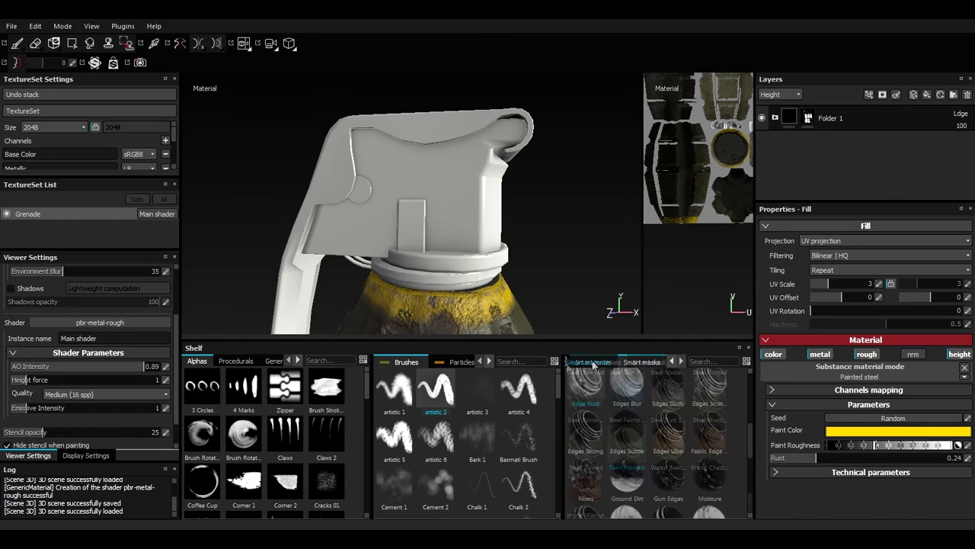
pyautogui.click(598, 362)
pyautogui.scroll(4, 649, 433)
pyautogui.scroll(-4, 633, 446)
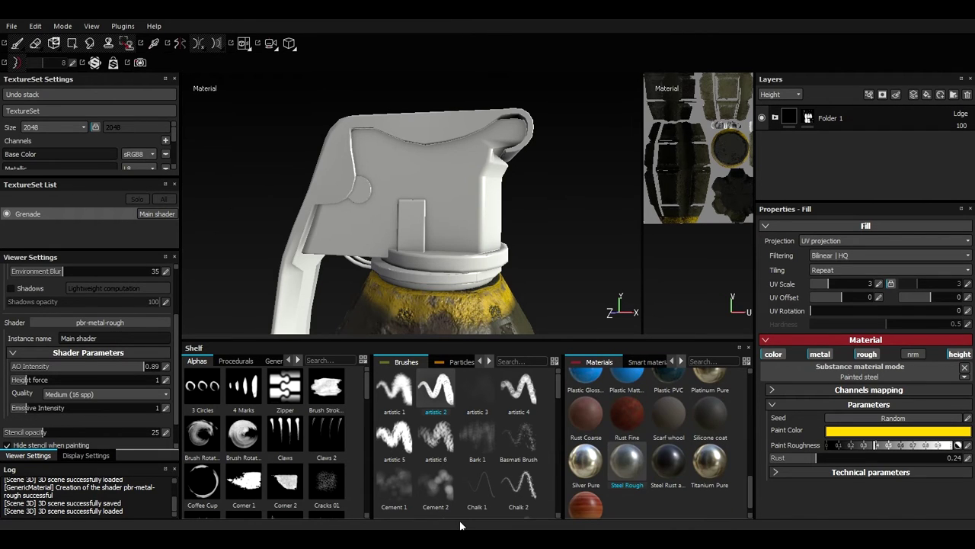
pyautogui.moveTo(627, 378); pyautogui.dragTo(846, 108)
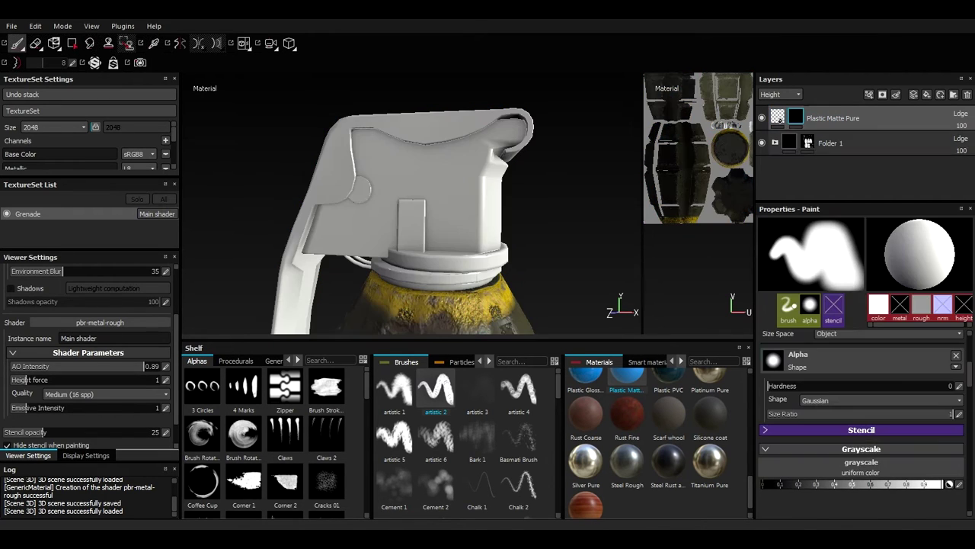
# Fill the thin ring beneath the collar into the Plastic Matte Pure mask with Polygon Fill
pyautogui.click(71, 45)
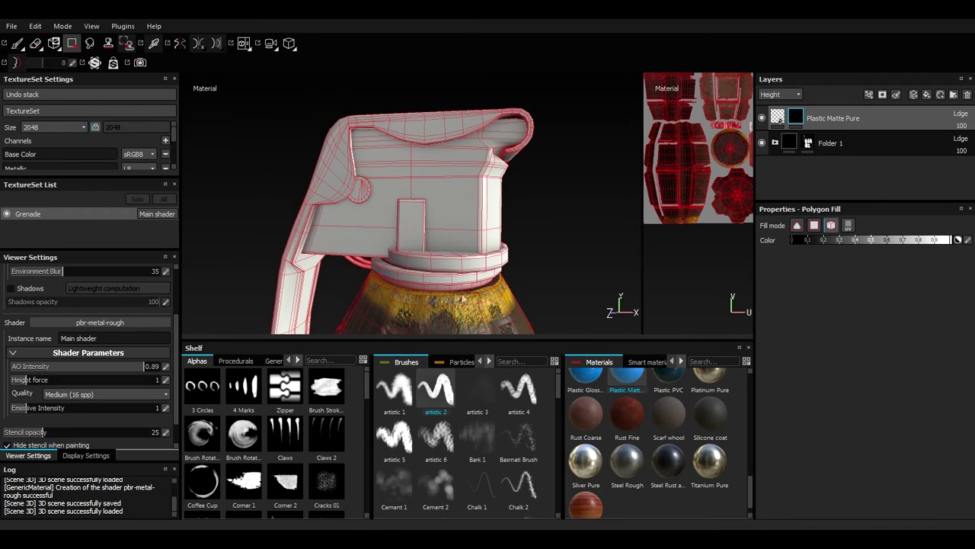
pyautogui.moveTo(462, 298)
pyautogui.keyDown('alt'); pyautogui.mouseDown()
pyautogui.moveTo(518, 293)
pyautogui.moveTo(474, 281)
pyautogui.moveTo(496, 219)
pyautogui.mouseUp(); pyautogui.keyUp('alt')
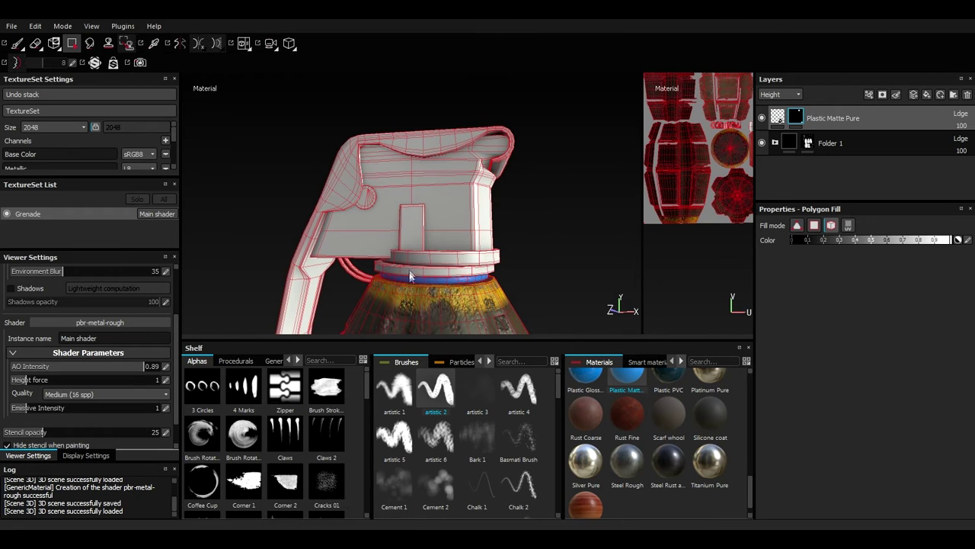
pyautogui.keyDown('alt'); pyautogui.moveTo(488, 130); pyautogui.dragTo(574, 141); pyautogui.keyUp('alt')
pyautogui.keyDown('alt'); pyautogui.moveTo(574, 141); pyautogui.dragTo(544, 204, button='right'); pyautogui.keyUp('alt')
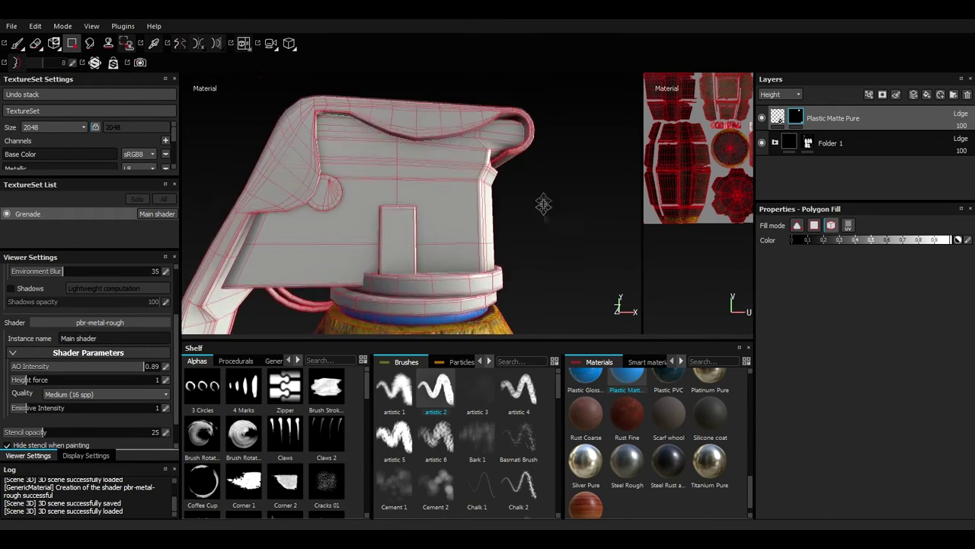
pyautogui.keyDown('alt'); pyautogui.moveTo(544, 204); pyautogui.dragTo(550, 169, button='middle'); pyautogui.keyUp('alt')
# Recolor the Plastic Matte Pure layer dark red, enabling its height channel and adjusting its roughness and metallic values
pyautogui.click(778, 115)
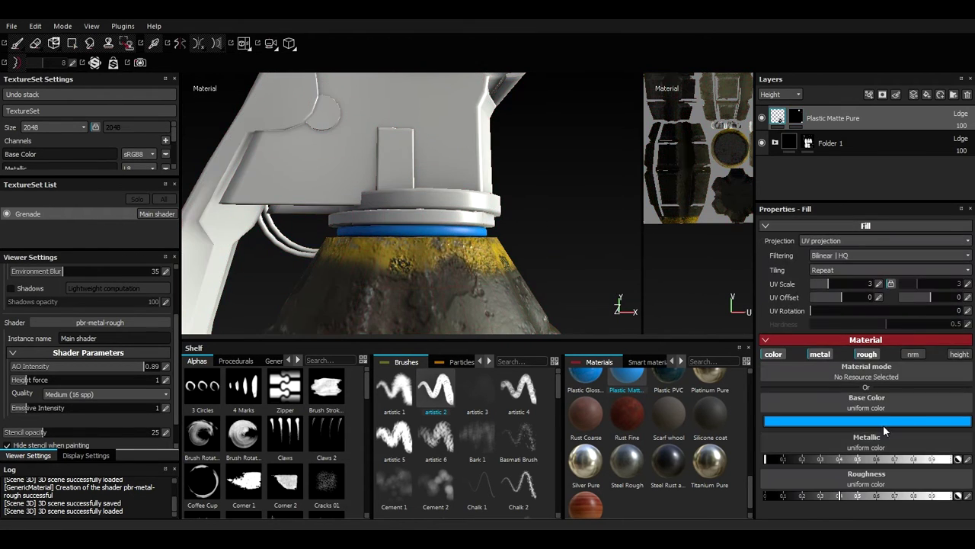
pyautogui.click(966, 355)
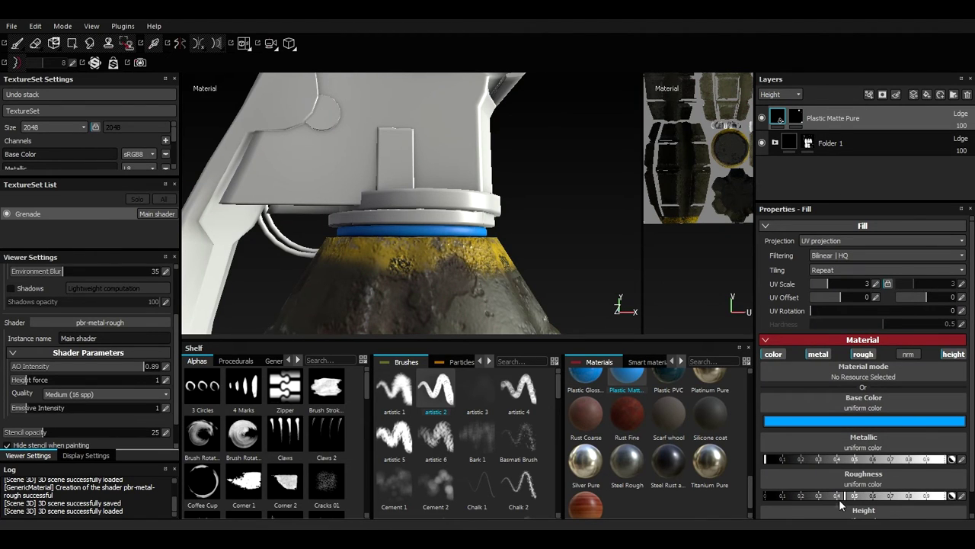
pyautogui.moveTo(825, 501); pyautogui.dragTo(824, 499)
pyautogui.click(820, 422)
pyautogui.moveTo(816, 366); pyautogui.dragTo(818, 443)
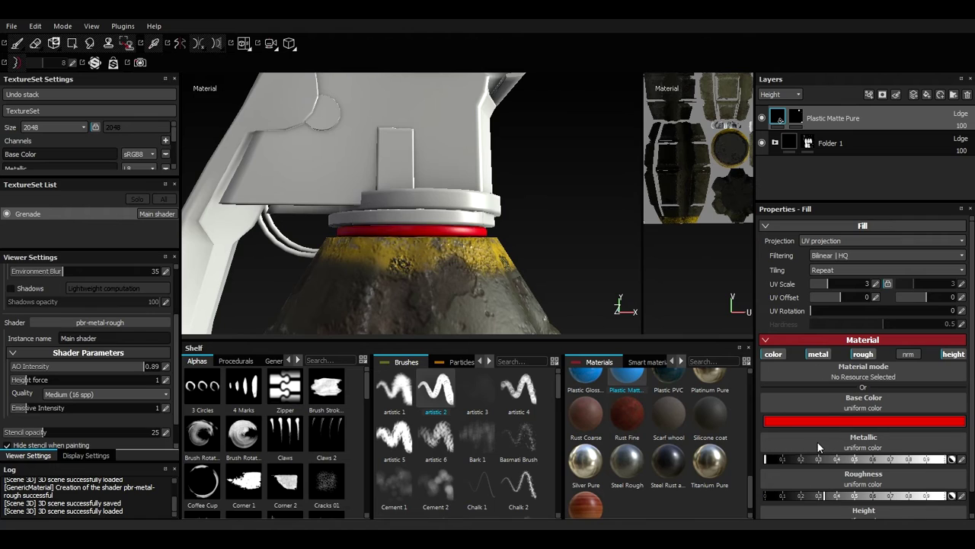
pyautogui.moveTo(868, 391)
pyautogui.mouseDown()
pyautogui.moveTo(872, 443)
pyautogui.moveTo(873, 396)
pyautogui.mouseUp()
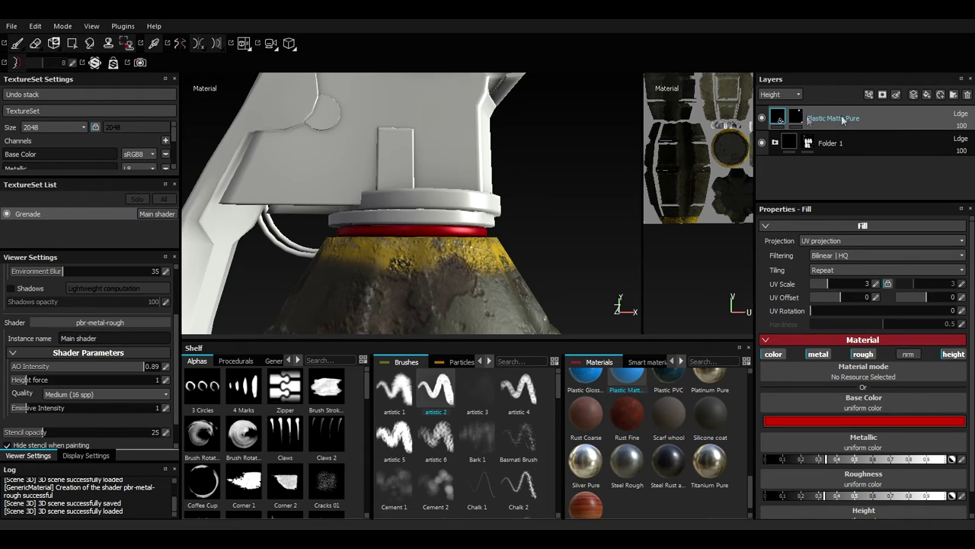
# Replace the Plastic Matte Pure layer with a Painted steel layer above Folder 1 and set its paint color to red
pyautogui.press('Delete')
pyautogui.scroll(3, 719, 453)
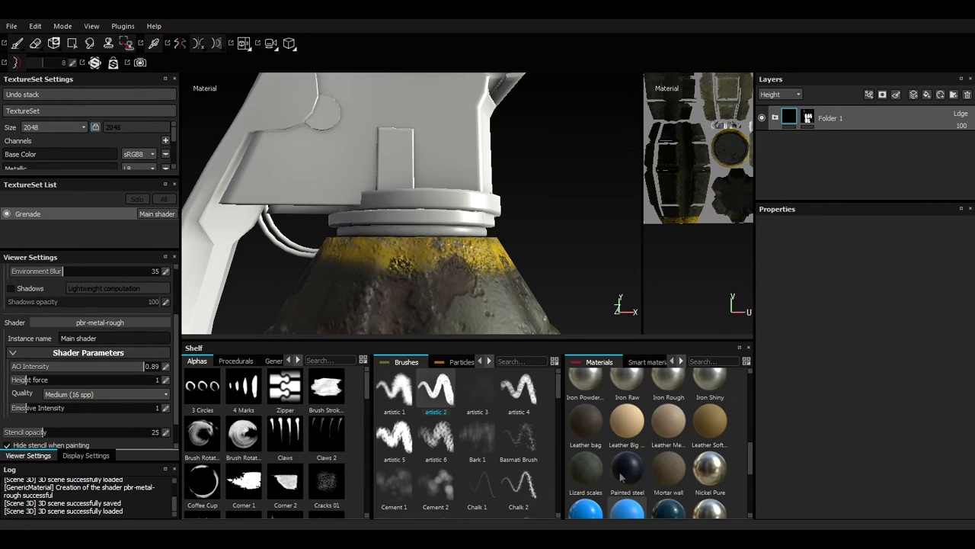
pyautogui.moveTo(627, 461); pyautogui.dragTo(833, 98)
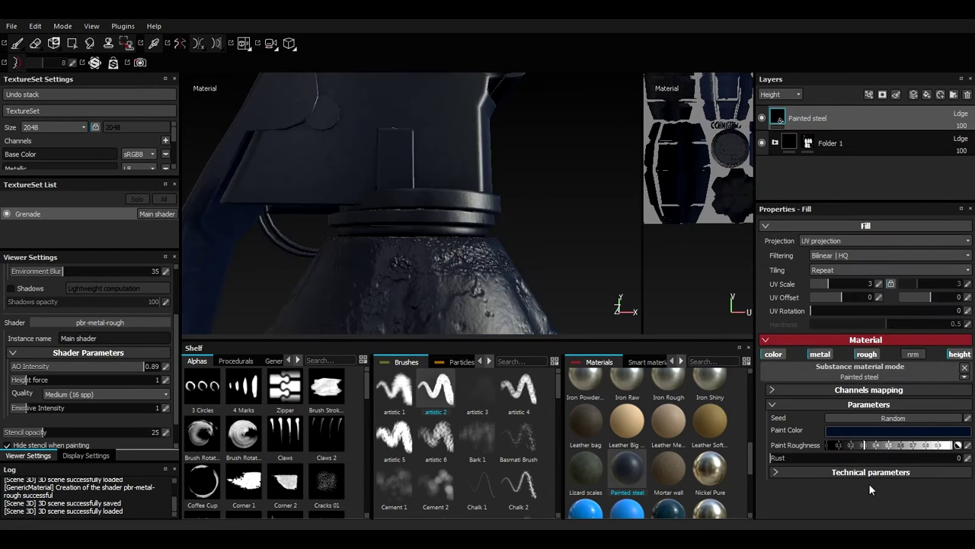
pyautogui.moveTo(869, 483)
pyautogui.mouseDown()
pyautogui.moveTo(858, 384)
pyautogui.moveTo(859, 406)
pyautogui.mouseUp()
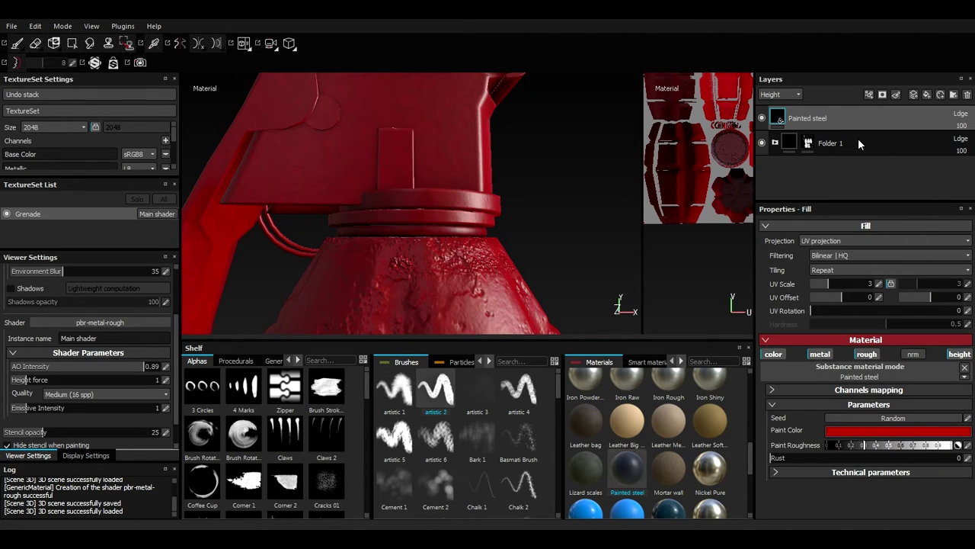
# Give the Painted steel layer a black mask and polygon-fill only the thin ring beneath the collar
pyautogui.click(858, 140)
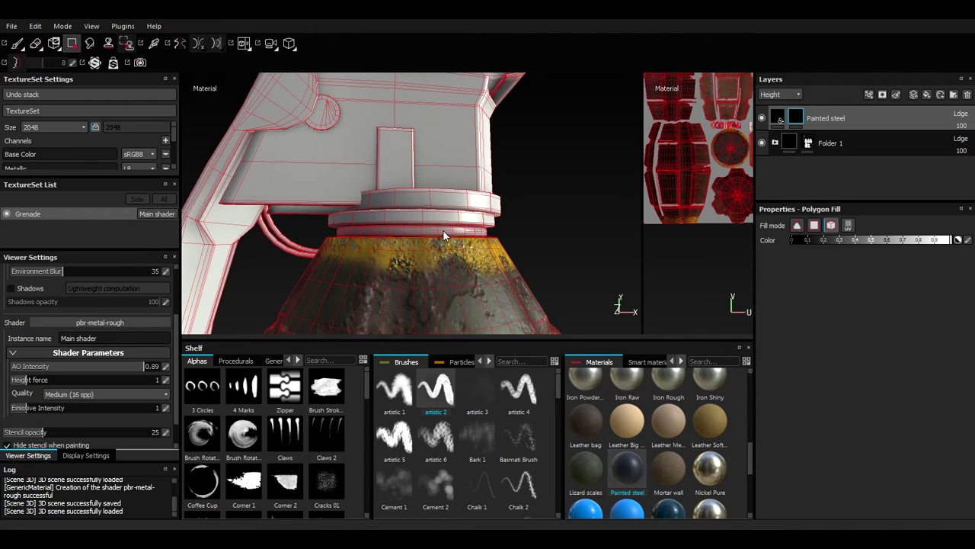
pyautogui.click(444, 231)
pyautogui.click(18, 44)
pyautogui.keyDown('alt'); pyautogui.moveTo(543, 150); pyautogui.dragTo(451, 210); pyautogui.keyUp('alt')
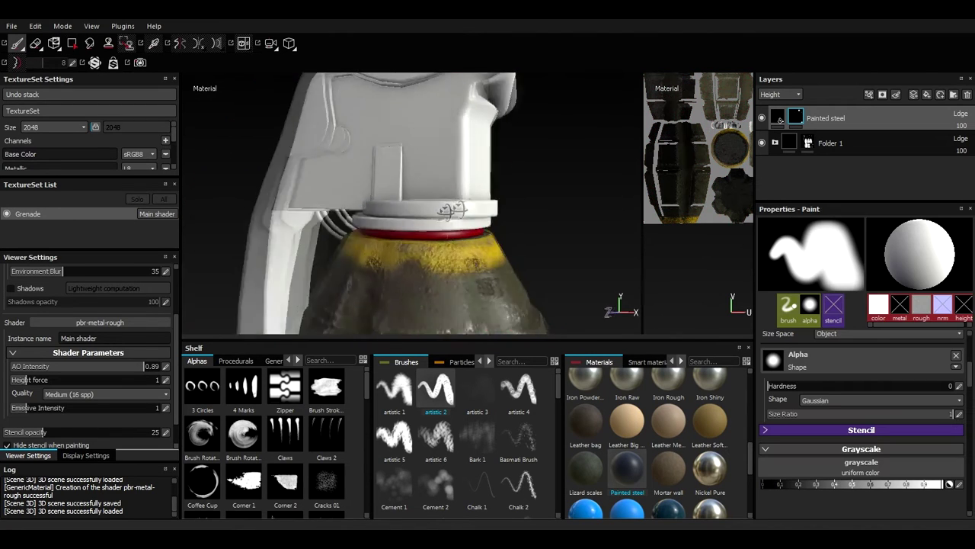
pyautogui.keyDown('alt'); pyautogui.moveTo(452, 210); pyautogui.dragTo(499, 220, button='right'); pyautogui.keyUp('alt')
pyautogui.keyDown('alt'); pyautogui.moveTo(499, 131); pyautogui.dragTo(474, 187); pyautogui.keyUp('alt')
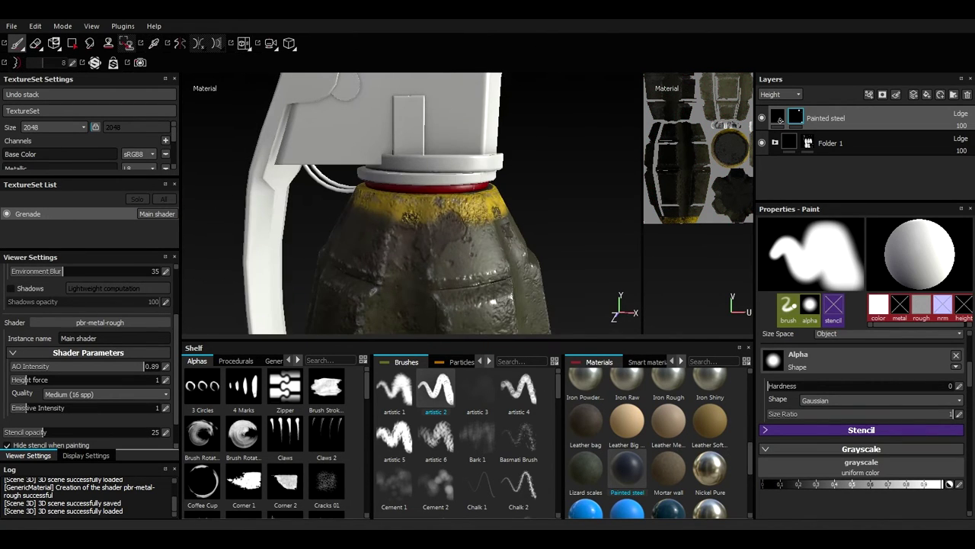
pyautogui.keyDown('alt'); pyautogui.moveTo(424, 222); pyautogui.dragTo(436, 314, button='middle'); pyautogui.keyUp('alt')
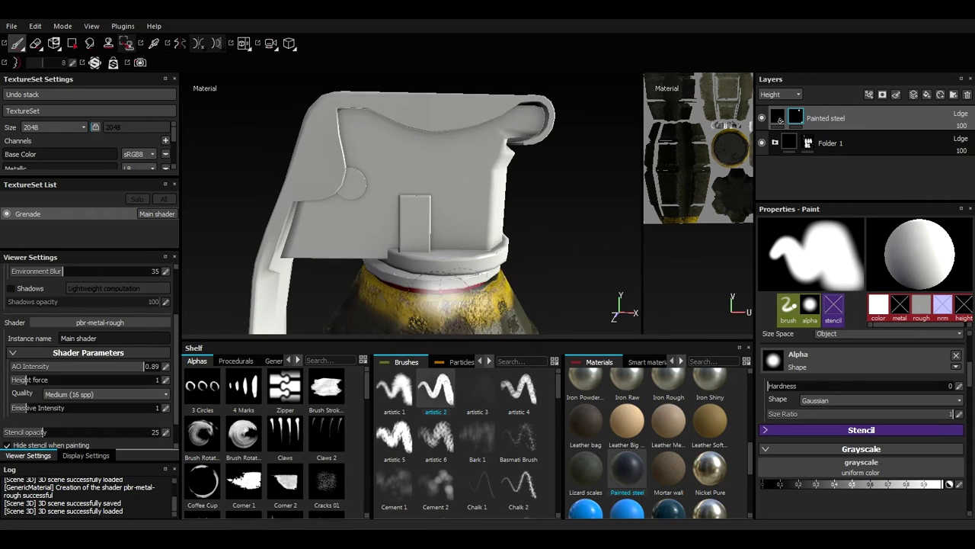
# Create a new folder above the Painted steel layer and place the Iron Grainy material inside it
pyautogui.click(955, 97)
pyautogui.moveTo(855, 141); pyautogui.dragTo(853, 165)
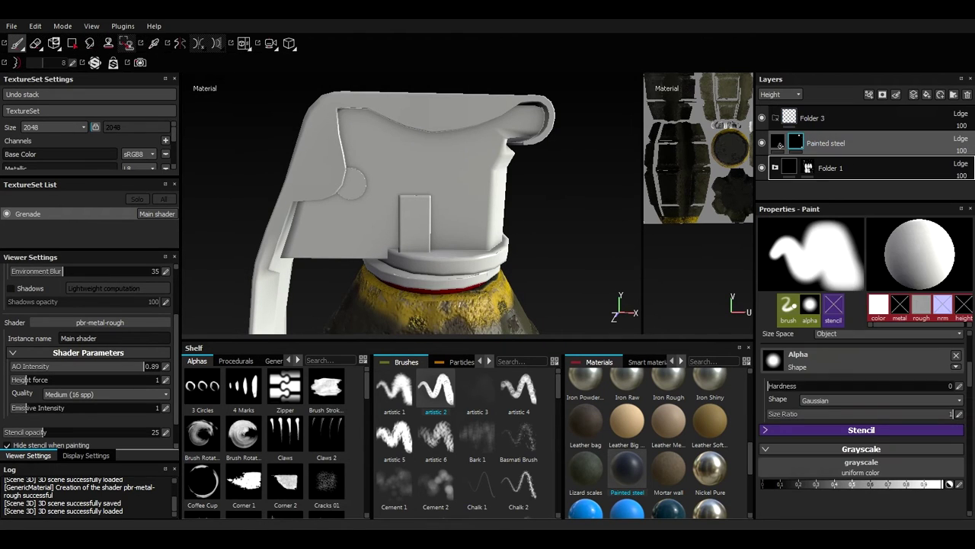
pyautogui.click(844, 116)
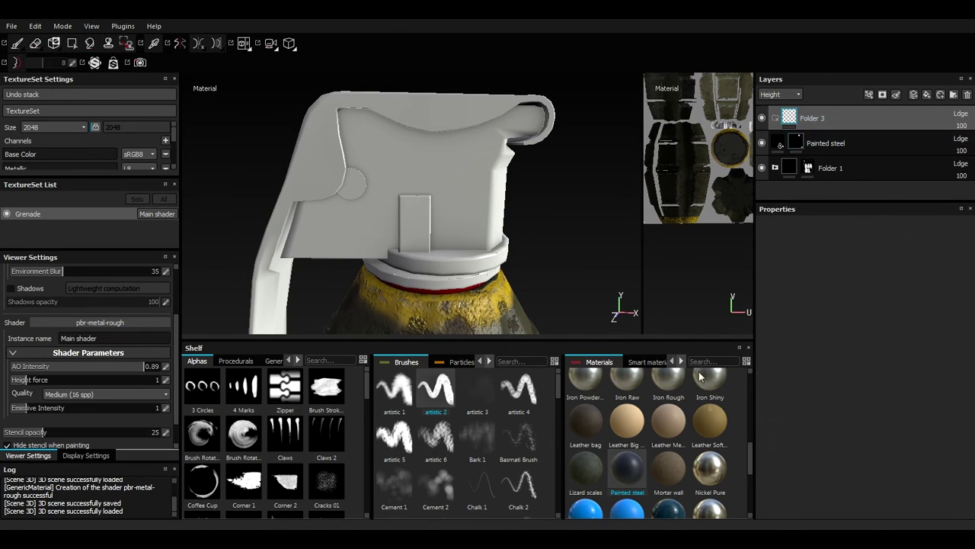
pyautogui.moveTo(749, 453); pyautogui.dragTo(751, 431)
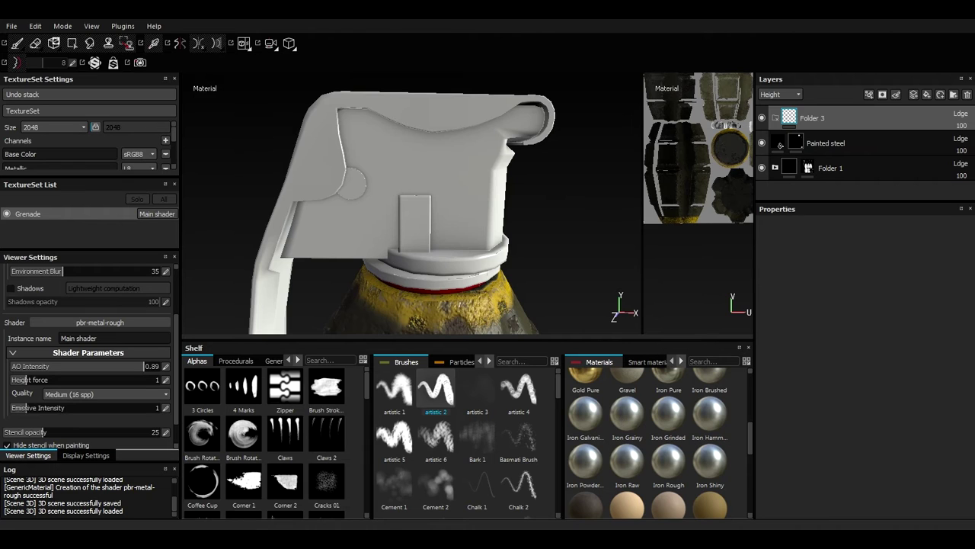
pyautogui.moveTo(627, 413); pyautogui.dragTo(838, 117)
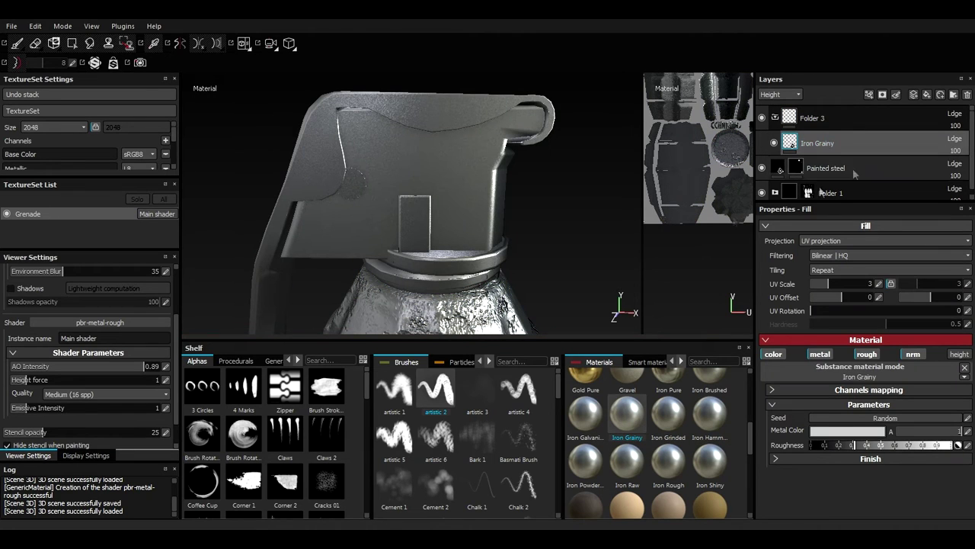
# Give Folder 3 a black mask and polygon-fill the fuze body, collar rings, rectangular tabs and round pivot into it
pyautogui.rightClick(838, 120)
pyautogui.click(859, 152)
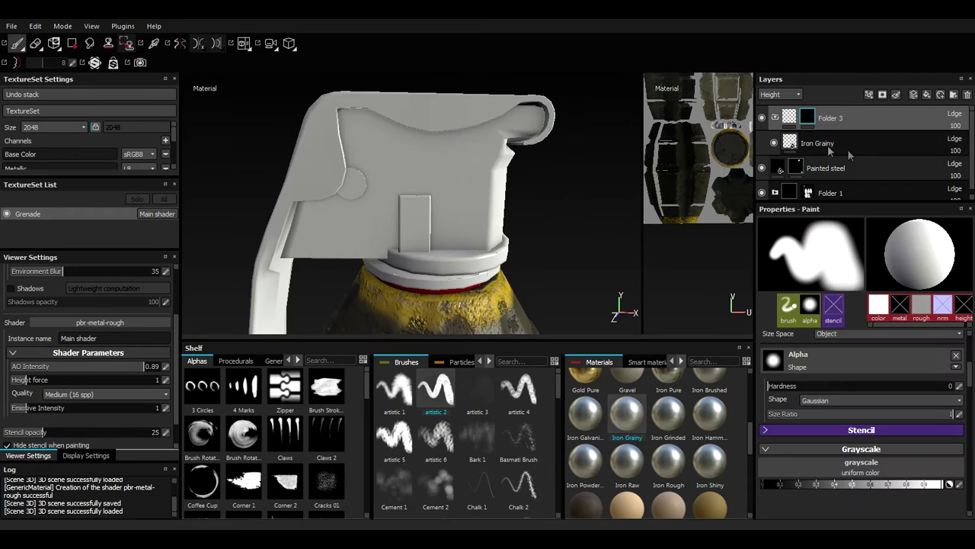
pyautogui.press('p')
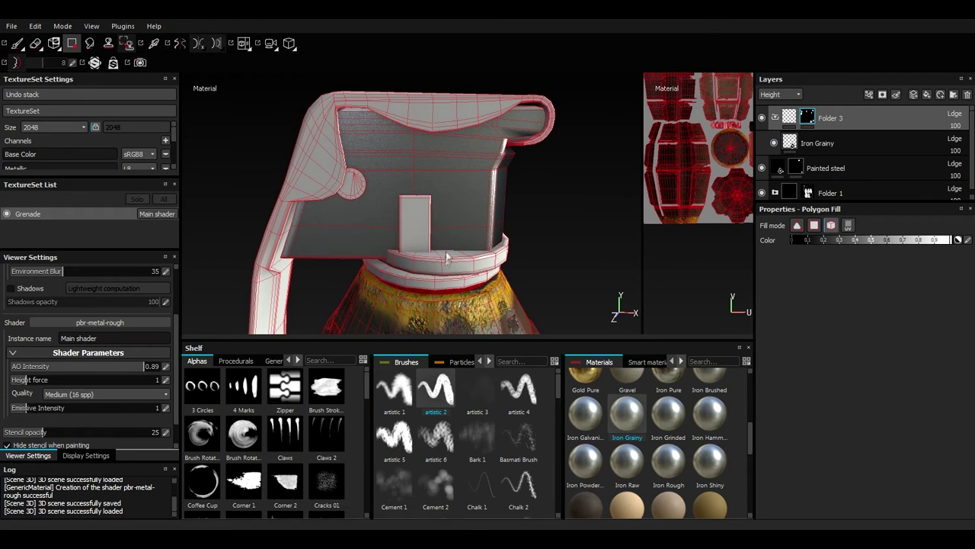
pyautogui.click(419, 259)
pyautogui.click(415, 235)
pyautogui.click(355, 184)
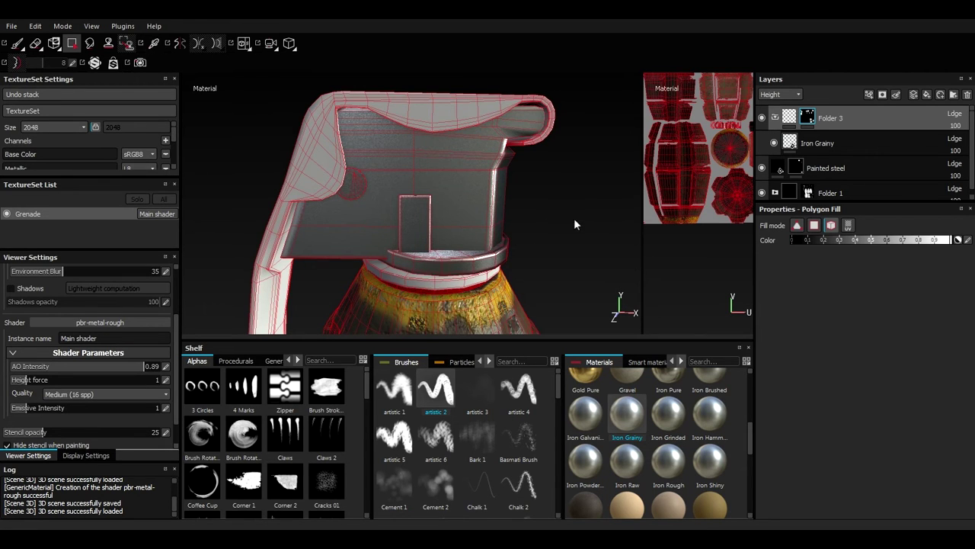
pyautogui.keyDown('alt'); pyautogui.moveTo(574, 217); pyautogui.dragTo(209, 245); pyautogui.keyUp('alt')
pyautogui.click(437, 260)
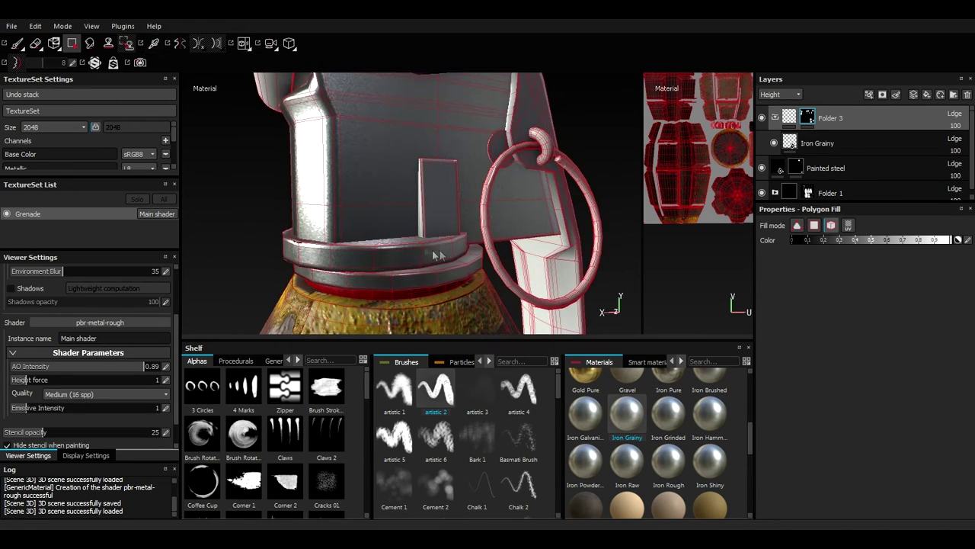
pyautogui.keyDown('alt'); pyautogui.moveTo(435, 255); pyautogui.dragTo(417, 209); pyautogui.keyUp('alt')
pyautogui.keyDown('alt'); pyautogui.moveTo(338, 203); pyautogui.dragTo(424, 235); pyautogui.keyUp('alt')
pyautogui.scroll(3, 472, 214)
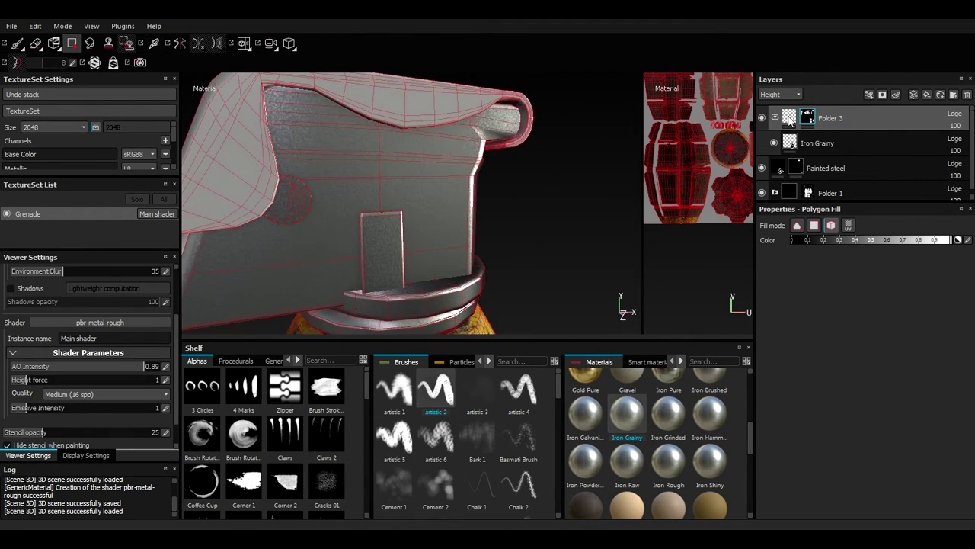
# Adjust the Iron Grainy layer's roughness slightly and darken its metal color to mid grey, checking the fuze head
pyautogui.click(793, 143)
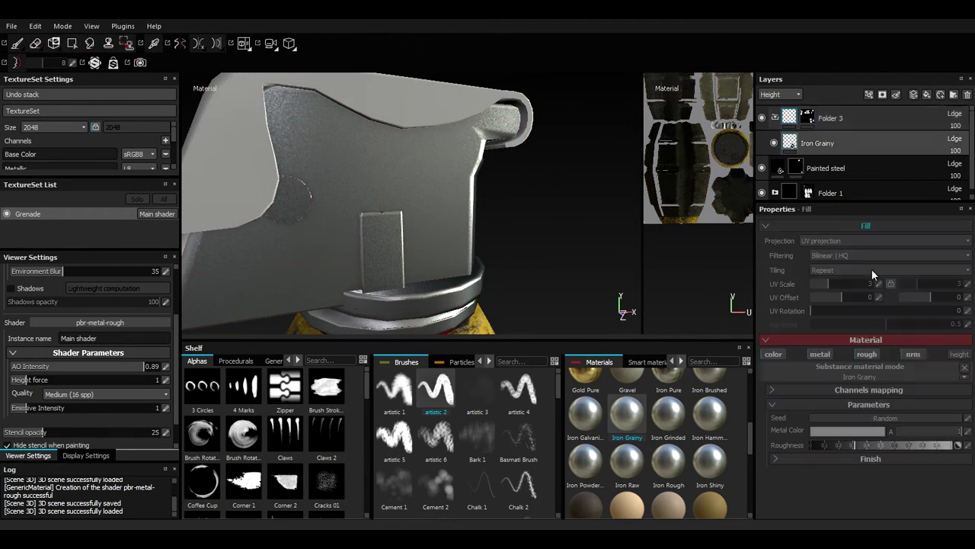
pyautogui.click(856, 446)
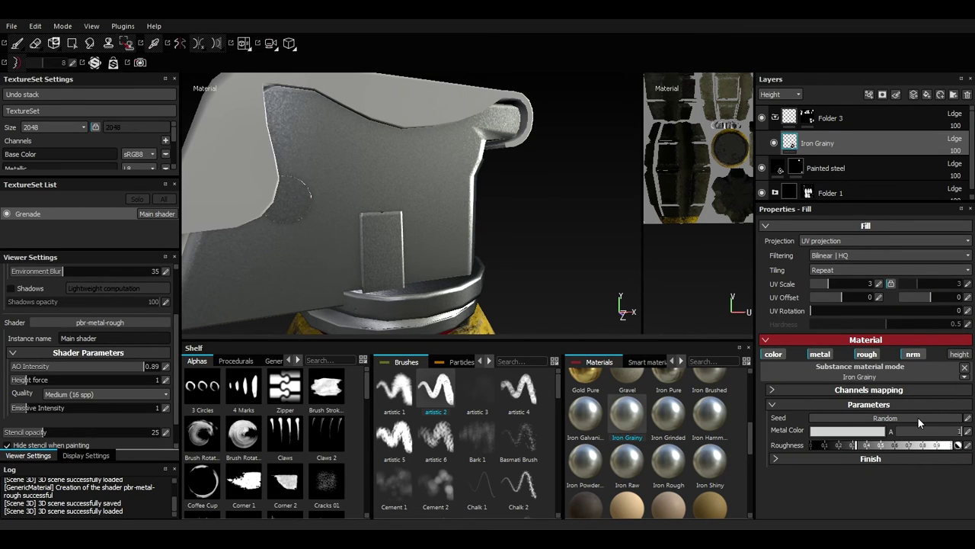
pyautogui.click(918, 418)
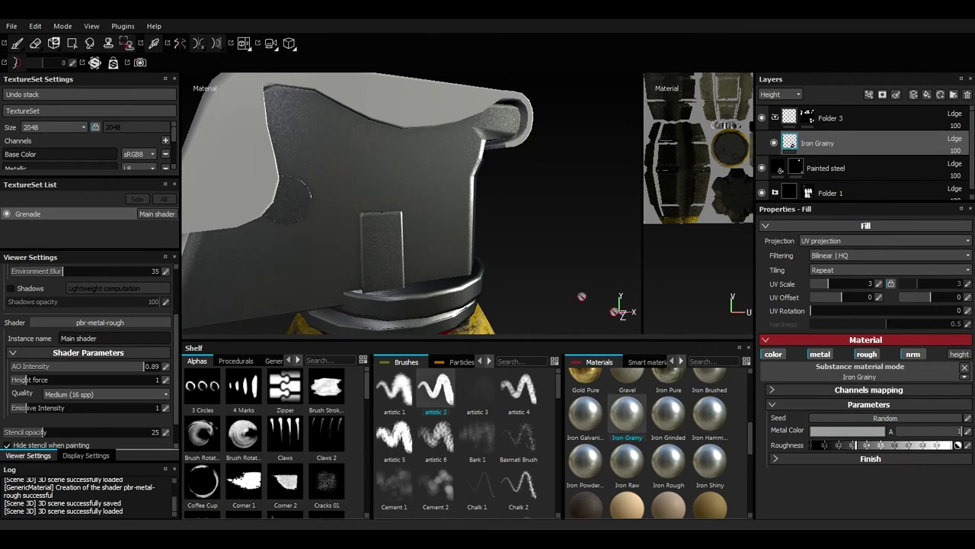
pyautogui.keyDown('alt'); pyautogui.moveTo(534, 275); pyautogui.dragTo(499, 236, button='right'); pyautogui.keyUp('alt')
pyautogui.keyDown('alt'); pyautogui.moveTo(500, 236); pyautogui.dragTo(488, 198); pyautogui.keyUp('alt')
pyautogui.keyDown('alt'); pyautogui.moveTo(487, 198); pyautogui.dragTo(498, 236, button='middle'); pyautogui.keyUp('alt')
pyautogui.keyDown('alt'); pyautogui.moveTo(498, 236); pyautogui.dragTo(510, 255, button='right'); pyautogui.keyUp('alt')
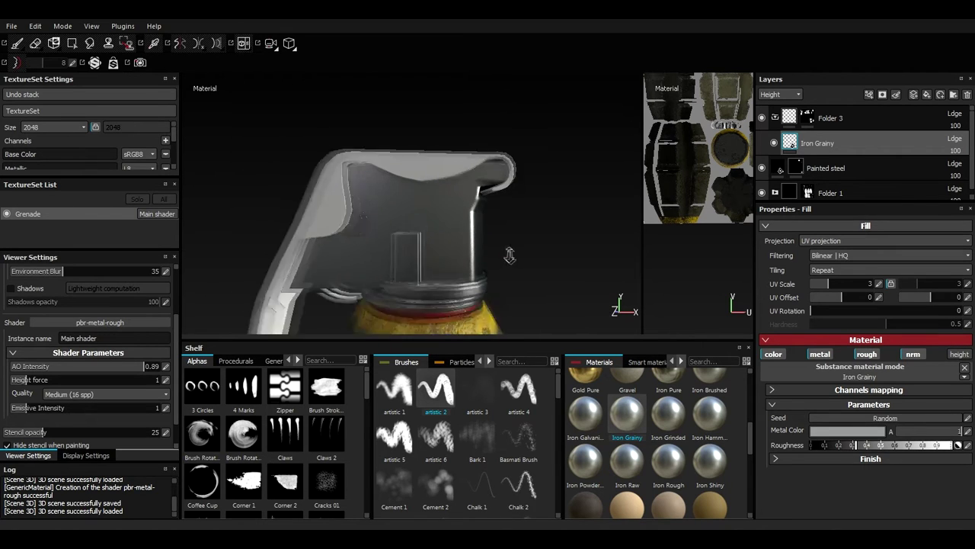
pyautogui.keyDown('alt'); pyautogui.moveTo(509, 255); pyautogui.dragTo(531, 268); pyautogui.keyUp('alt')
# Search the materials for "ru" and add Rust Fine above Iron Grainy in Folder 3 with a black mask
pyautogui.click(707, 361)
pyautogui.write('ru')
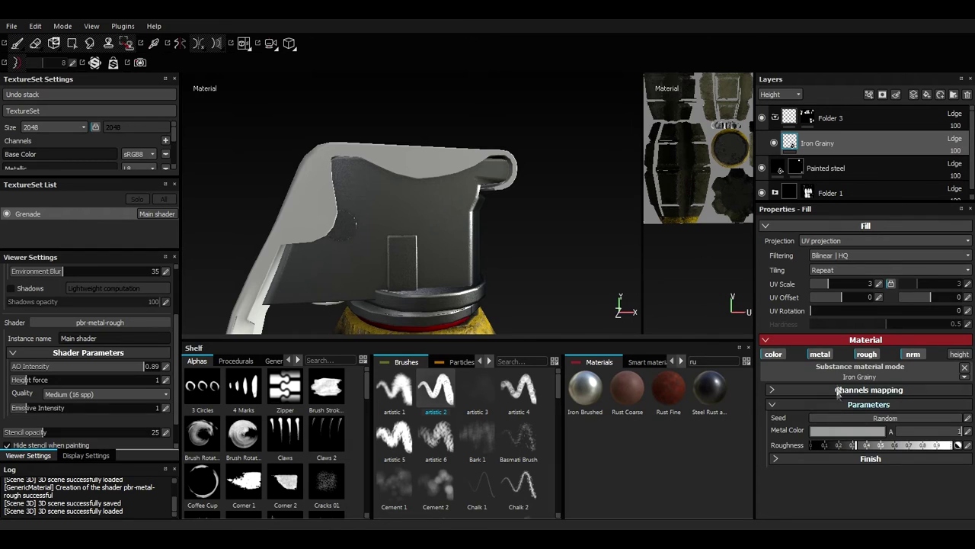
pyautogui.moveTo(668, 388); pyautogui.dragTo(817, 123)
pyautogui.click(867, 168)
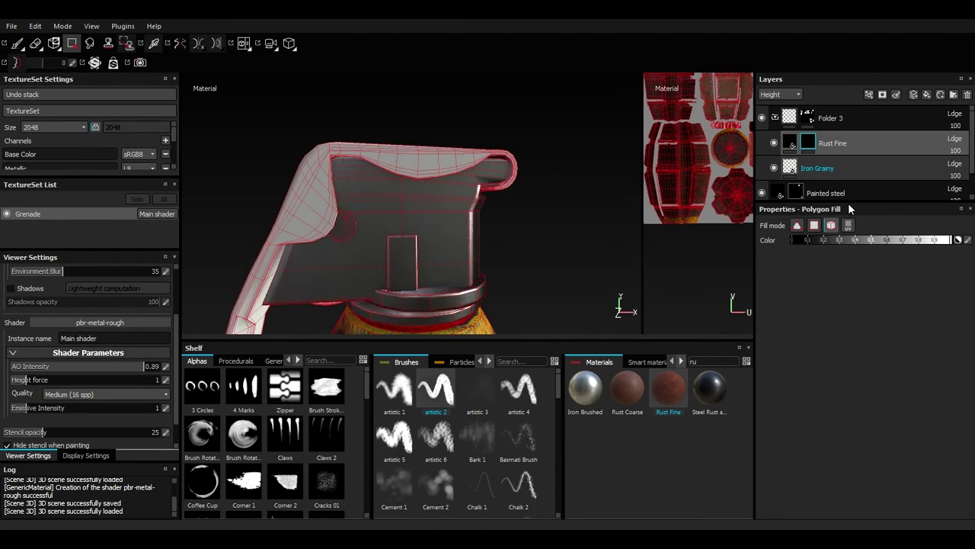
# Apply the Surface Rust smart mask to the Rust Fine layer's mask
pyautogui.click(680, 361)
pyautogui.click(679, 361)
pyautogui.click(641, 362)
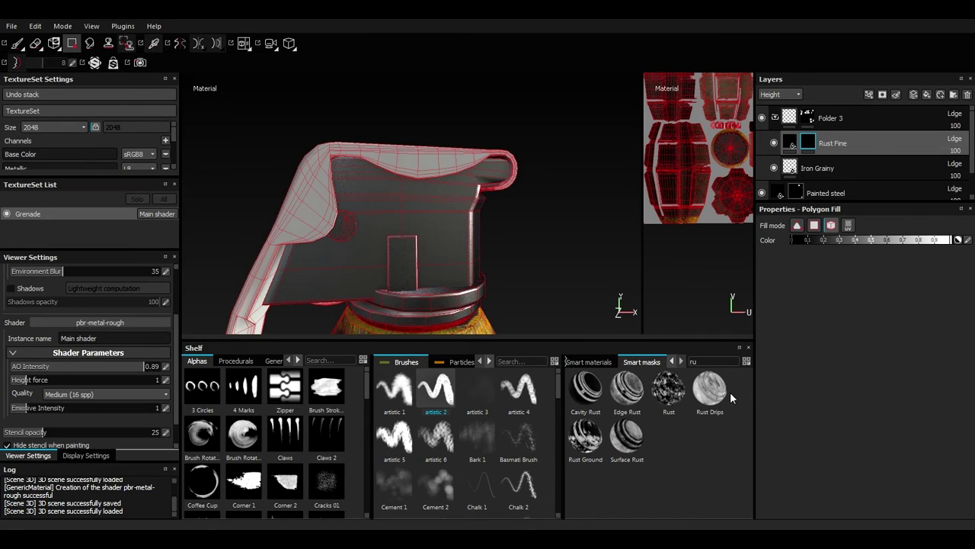
pyautogui.moveTo(627, 438); pyautogui.dragTo(808, 153)
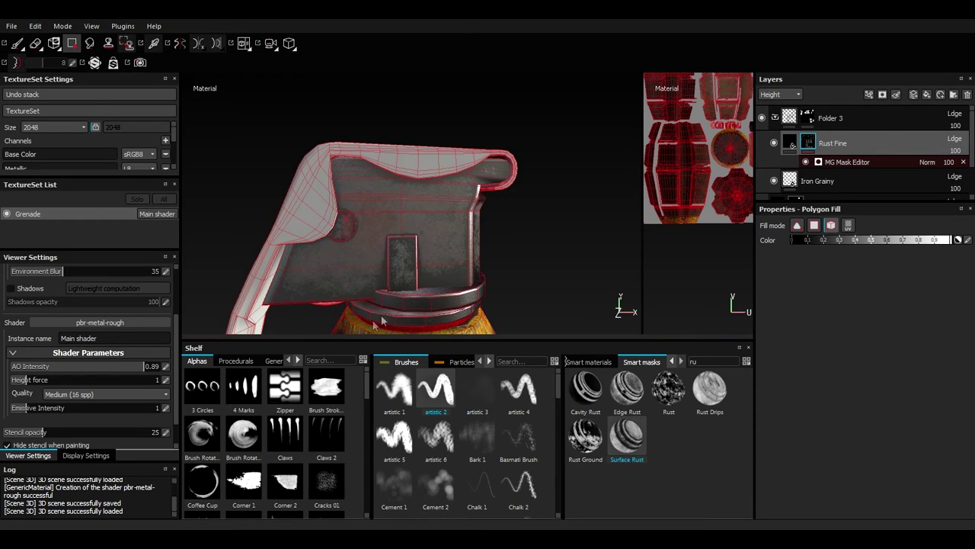
pyautogui.keyDown('alt'); pyautogui.moveTo(537, 267); pyautogui.dragTo(548, 245); pyautogui.keyUp('alt')
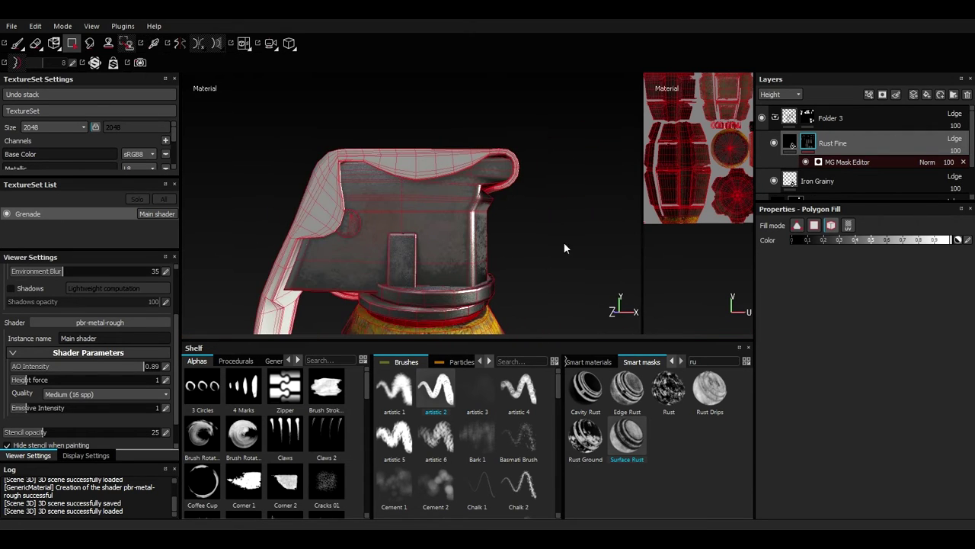
# In Rust Fine's mask editor, set the Grunge Rust Fine balance to 0.58 and contrast to 0.29, and the secondary texture's contrast to 0.21
pyautogui.click(859, 162)
pyautogui.scroll(-3, 880, 321)
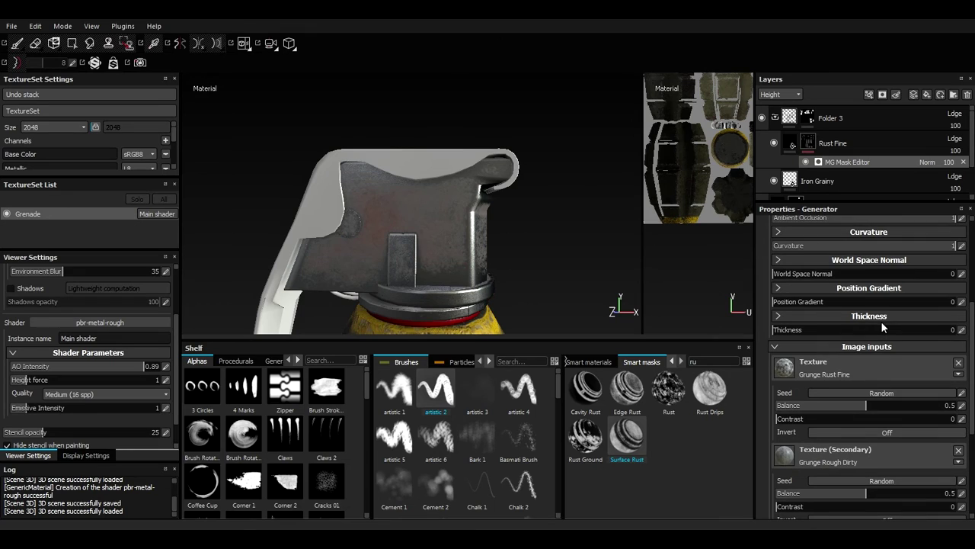
pyautogui.moveTo(865, 405); pyautogui.dragTo(880, 406)
pyautogui.moveTo(794, 419); pyautogui.dragTo(829, 420)
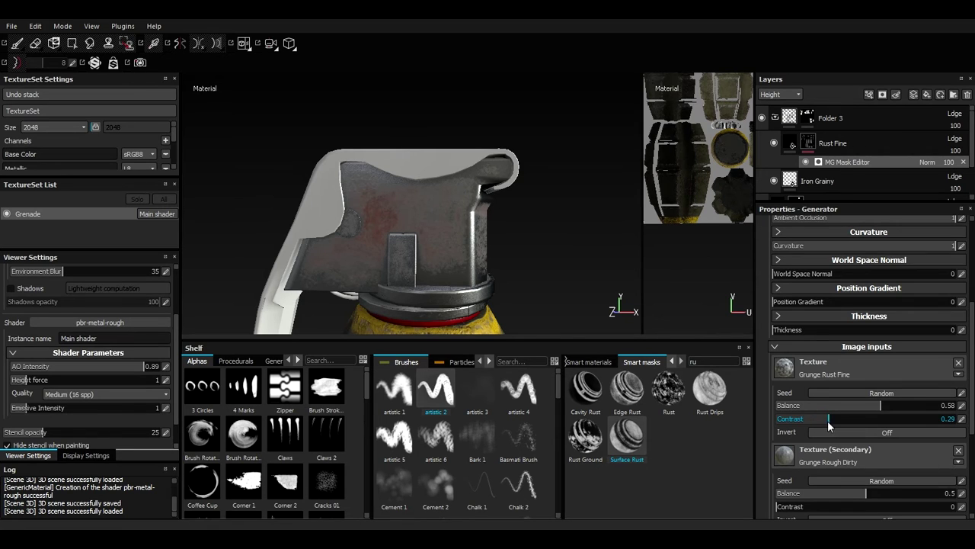
pyautogui.scroll(-1, 867, 480)
pyautogui.moveTo(781, 470); pyautogui.dragTo(813, 477)
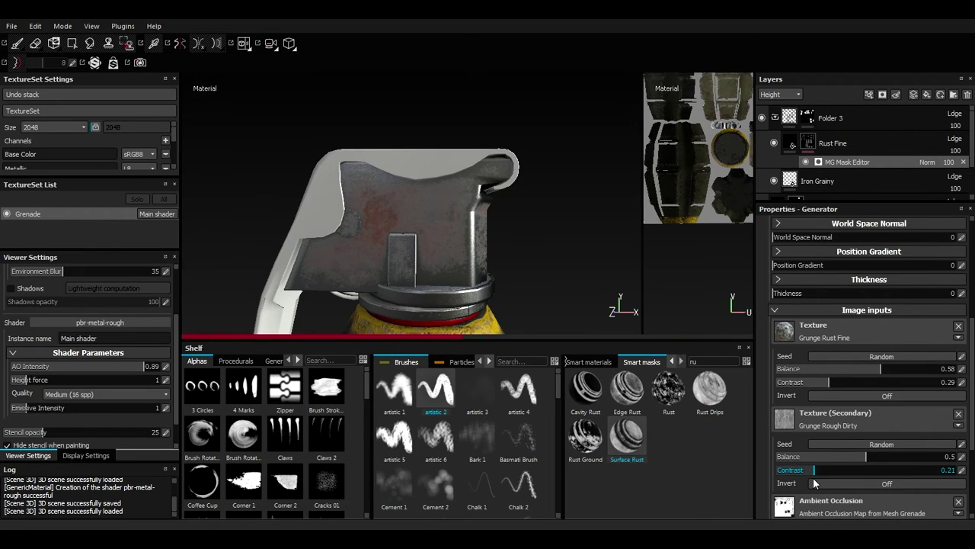
# Set the Rust Fine mask generator's Global Contrast to 0.43 and Global Balance to 0.5, checking the rust on the fuze head
pyautogui.keyDown('alt'); pyautogui.moveTo(536, 290); pyautogui.dragTo(936, 211); pyautogui.keyUp('alt')
pyautogui.keyDown('alt'); pyautogui.moveTo(589, 286); pyautogui.dragTo(516, 148, button='middle'); pyautogui.keyUp('alt')
pyautogui.keyDown('alt'); pyautogui.moveTo(516, 149); pyautogui.dragTo(570, 207, button='right'); pyautogui.keyUp('alt')
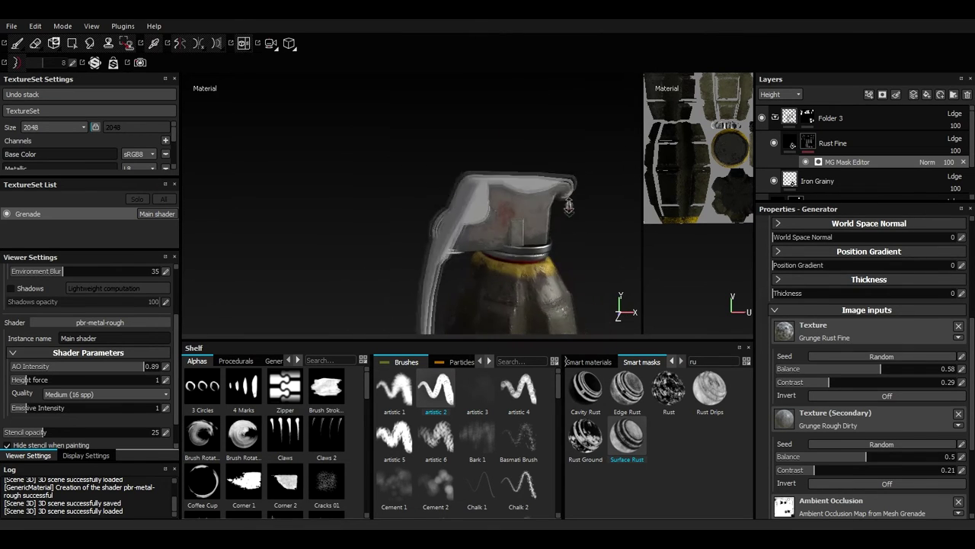
pyautogui.keyDown('alt'); pyautogui.moveTo(570, 208); pyautogui.dragTo(602, 218); pyautogui.keyUp('alt')
pyautogui.keyDown('alt'); pyautogui.moveTo(602, 217); pyautogui.dragTo(579, 164, button='right'); pyautogui.keyUp('alt')
pyautogui.scroll(-3, 844, 472)
pyautogui.scroll(4, 868, 352)
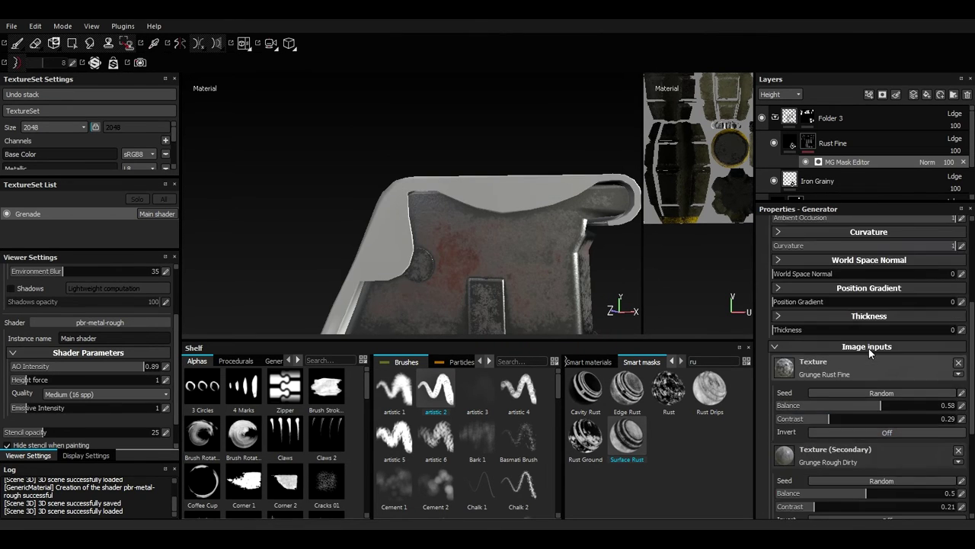
pyautogui.scroll(5, 869, 348)
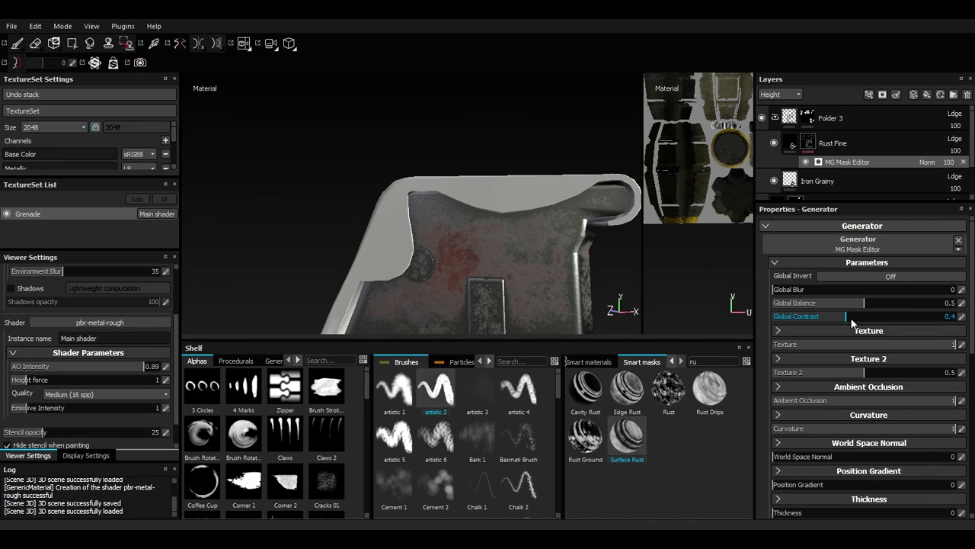
pyautogui.moveTo(881, 305); pyautogui.dragTo(874, 304)
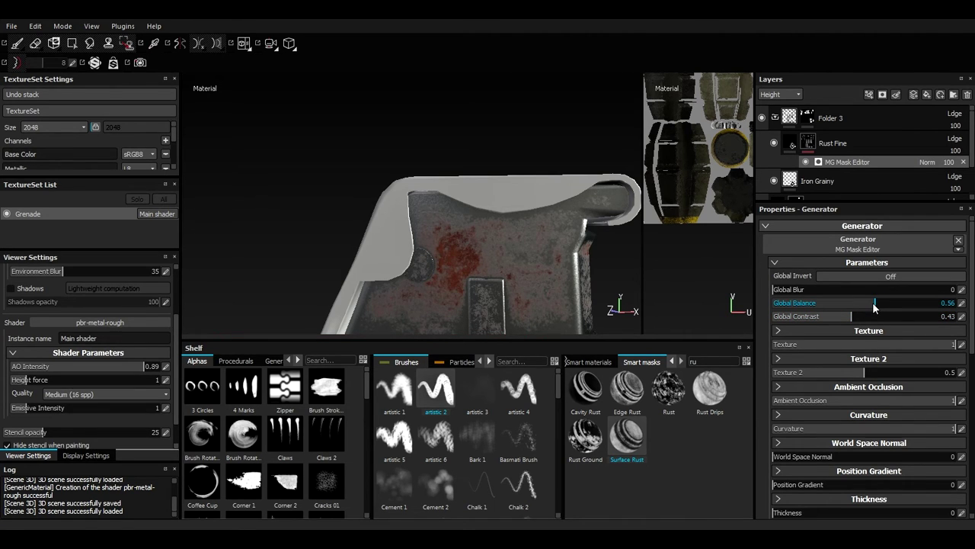
pyautogui.moveTo(864, 314); pyautogui.dragTo(866, 314)
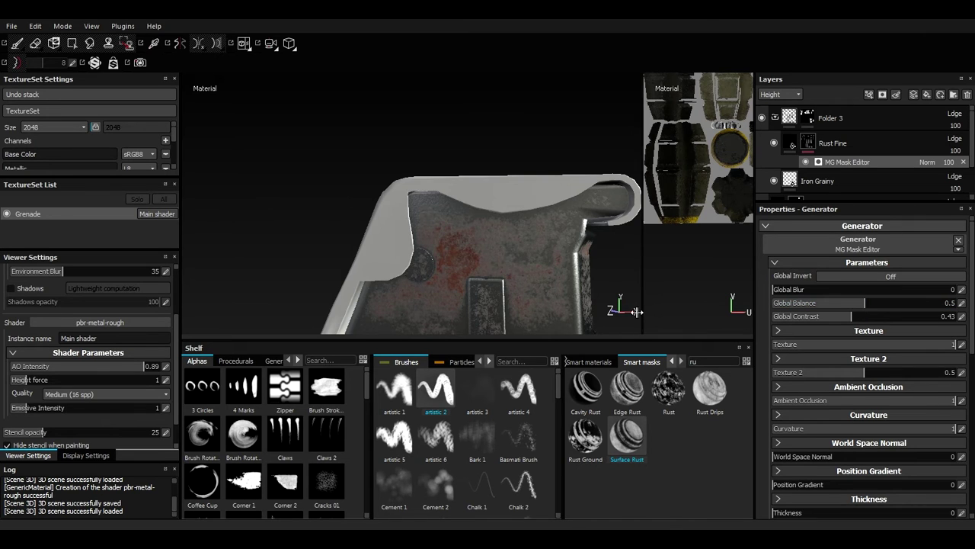
# Duplicate the Rust Fine layer in Folder 3 and remove the MG Mask Editor generator from the copy's mask
pyautogui.keyDown('alt'); pyautogui.moveTo(553, 309); pyautogui.dragTo(480, 305); pyautogui.keyUp('alt')
pyautogui.scroll(-4, 481, 305)
pyautogui.keyDown('alt'); pyautogui.moveTo(480, 320); pyautogui.dragTo(461, 221, button='middle'); pyautogui.keyUp('alt')
pyautogui.keyDown('alt'); pyautogui.moveTo(461, 221); pyautogui.dragTo(435, 229); pyautogui.keyUp('alt')
pyautogui.scroll(-3, 465, 228)
pyautogui.keyDown('alt'); pyautogui.moveTo(435, 229); pyautogui.dragTo(485, 429, button='right'); pyautogui.keyUp('alt')
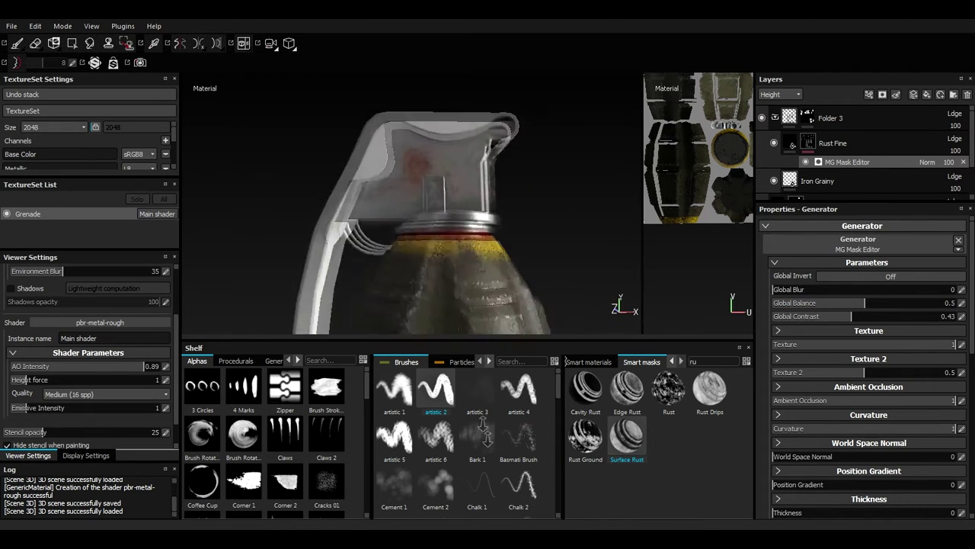
pyautogui.keyDown('alt'); pyautogui.moveTo(442, 235); pyautogui.dragTo(487, 255); pyautogui.keyUp('alt')
pyautogui.click(818, 144)
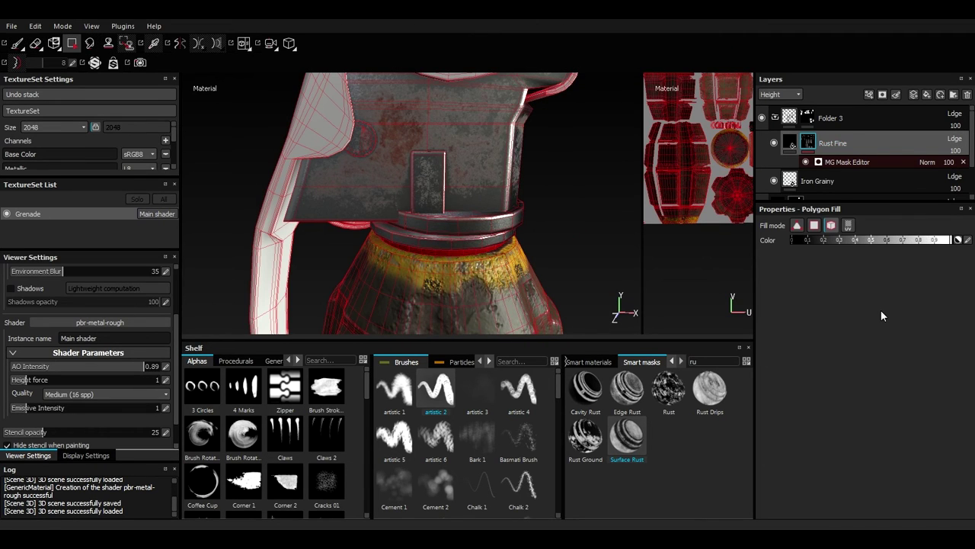
pyautogui.hotkey('ctrl', 'd')
pyautogui.click(963, 162)
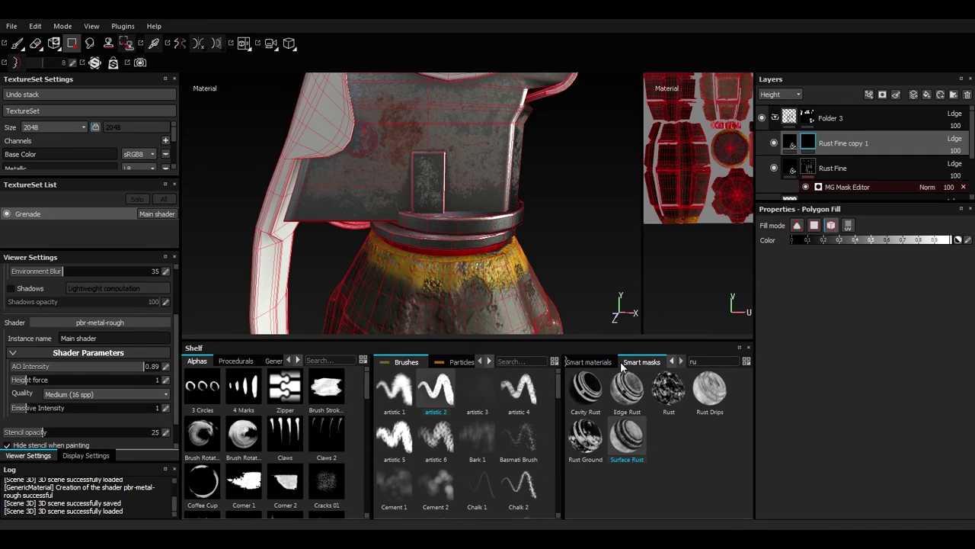
# Clear the smart mask search and apply the Edges Scratched smart mask to the Rust Fine copy 1 layer
pyautogui.press('BackSpace')
pyautogui.press('BackSpace')
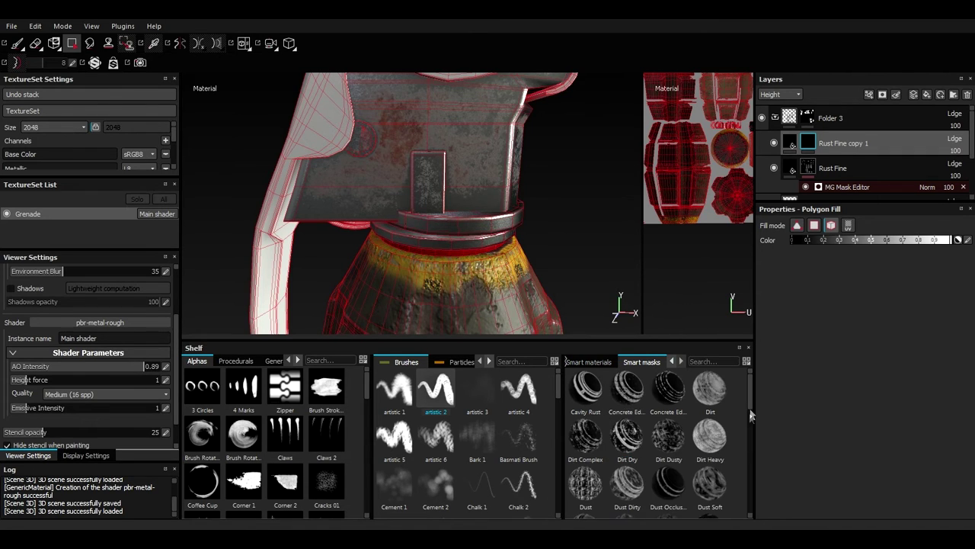
pyautogui.moveTo(750, 403); pyautogui.dragTo(811, 147)
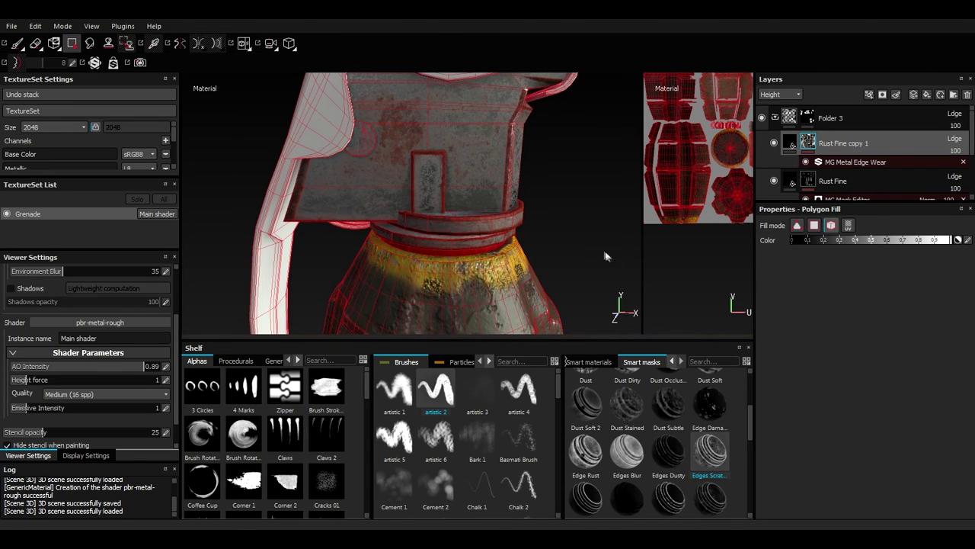
pyautogui.keyDown('alt'); pyautogui.moveTo(574, 255); pyautogui.dragTo(473, 269); pyautogui.keyUp('alt')
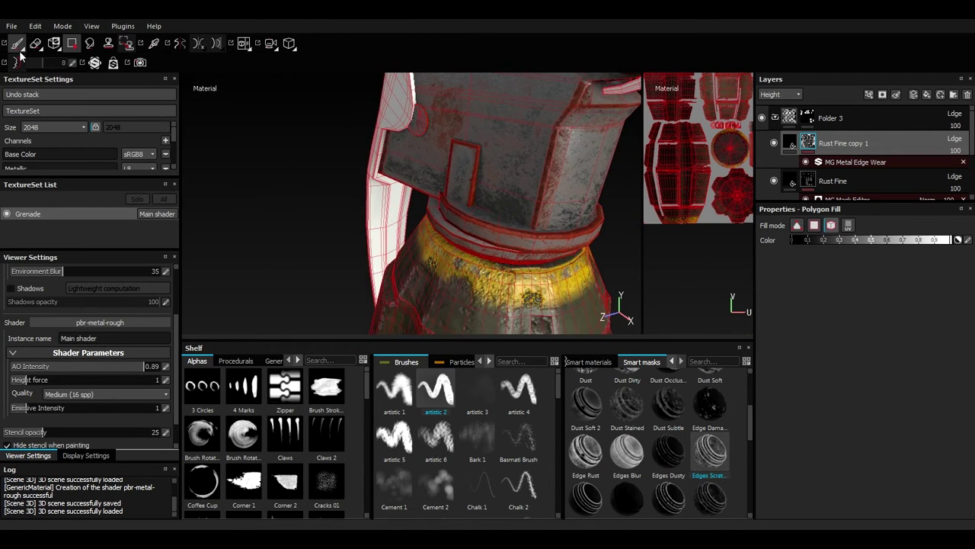
# Switch to the Paint tool and set the Luminance of Rust Fine copy 1's MG Metal Edge Wear filter to 0.7
pyautogui.click(19, 50)
pyautogui.keyDown('alt'); pyautogui.moveTo(534, 183); pyautogui.dragTo(247, 47, button='right'); pyautogui.keyUp('alt')
pyautogui.keyDown('alt'); pyautogui.moveTo(427, 190); pyautogui.dragTo(534, 174); pyautogui.keyUp('alt')
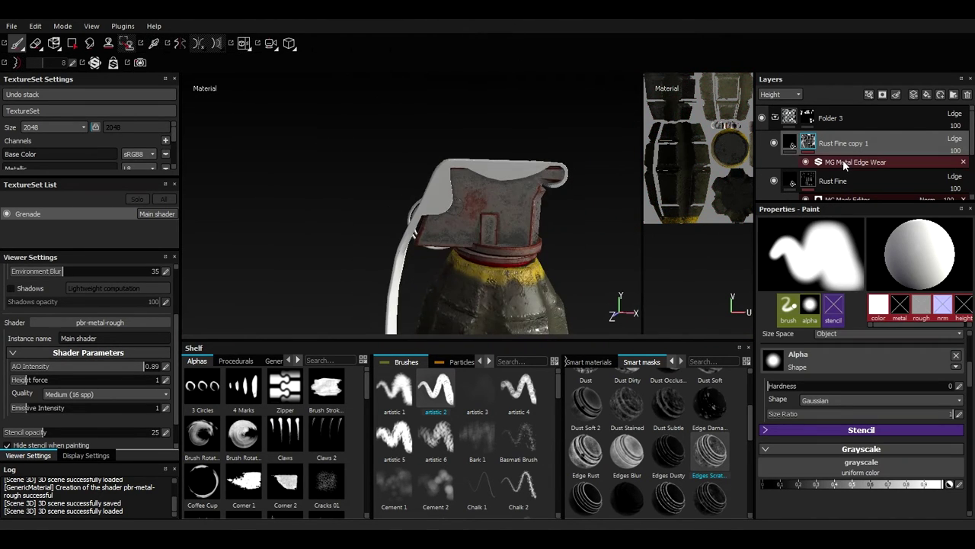
pyautogui.click(845, 163)
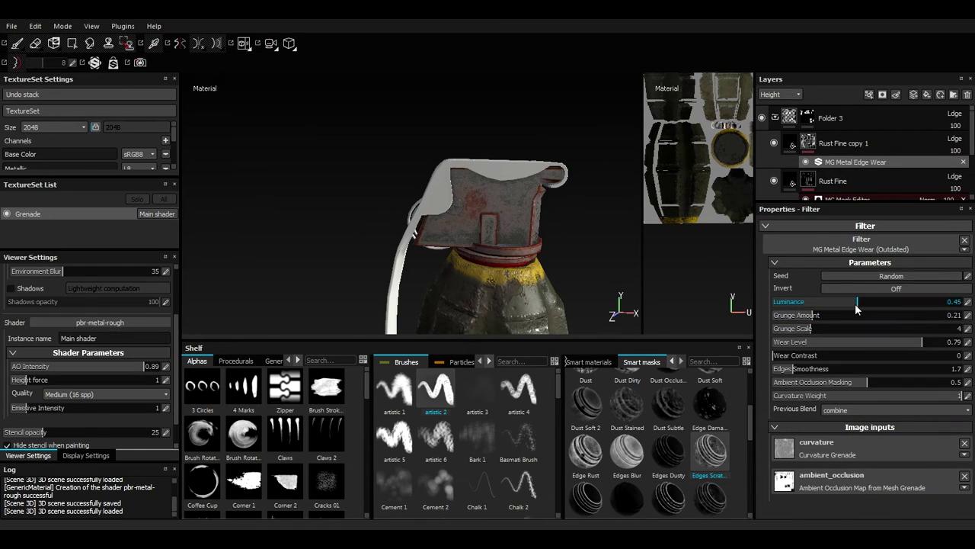
pyautogui.moveTo(857, 307); pyautogui.dragTo(908, 311)
pyautogui.keyDown('alt'); pyautogui.moveTo(561, 242); pyautogui.dragTo(450, 240); pyautogui.keyUp('alt')
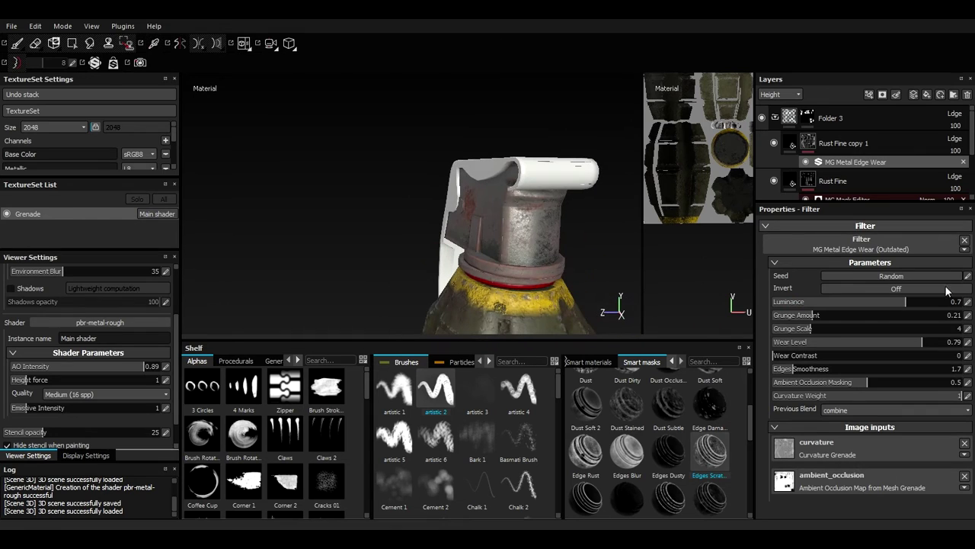
# Expand the Rust Fine layer's technical parameters and set the Painted steel layer's Height Range to 0.14
pyautogui.click(833, 181)
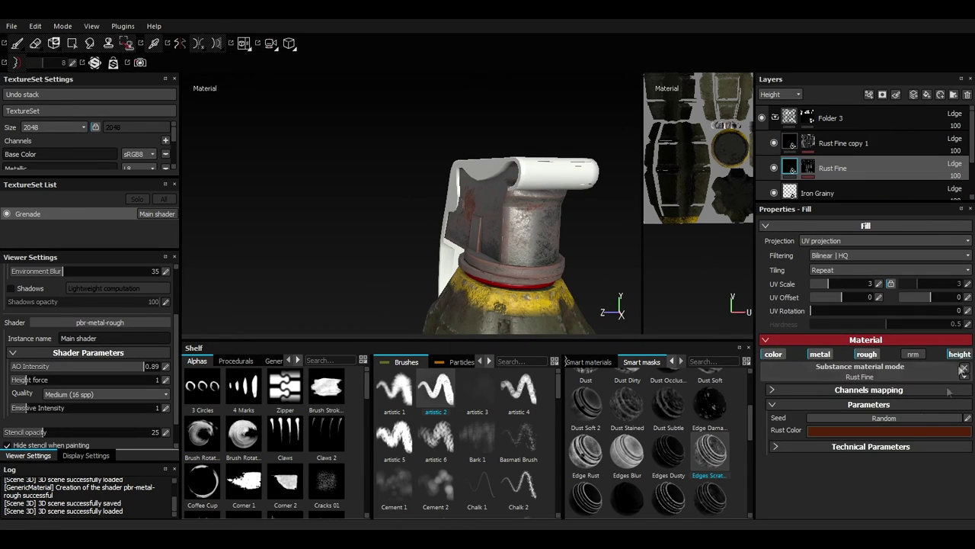
pyautogui.click(899, 446)
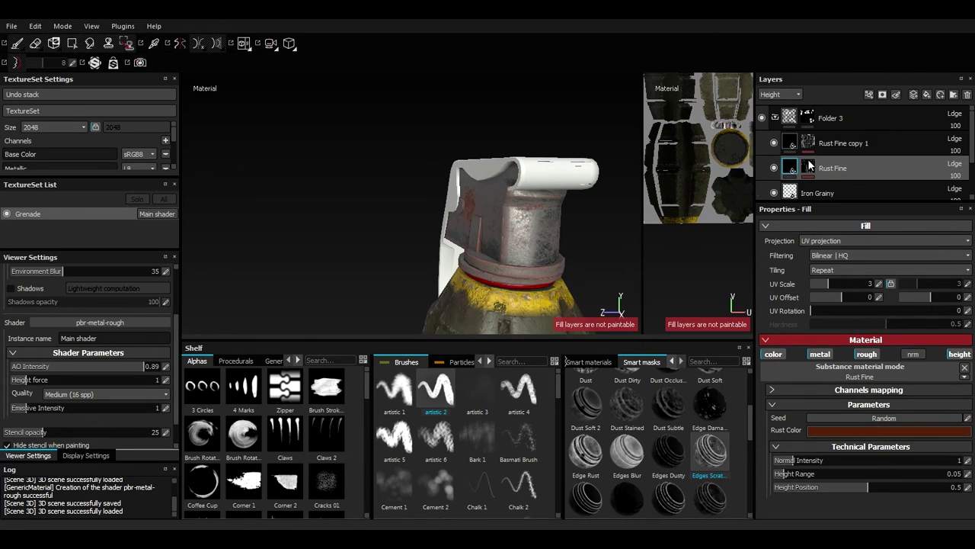
pyautogui.scroll(-5, 810, 166)
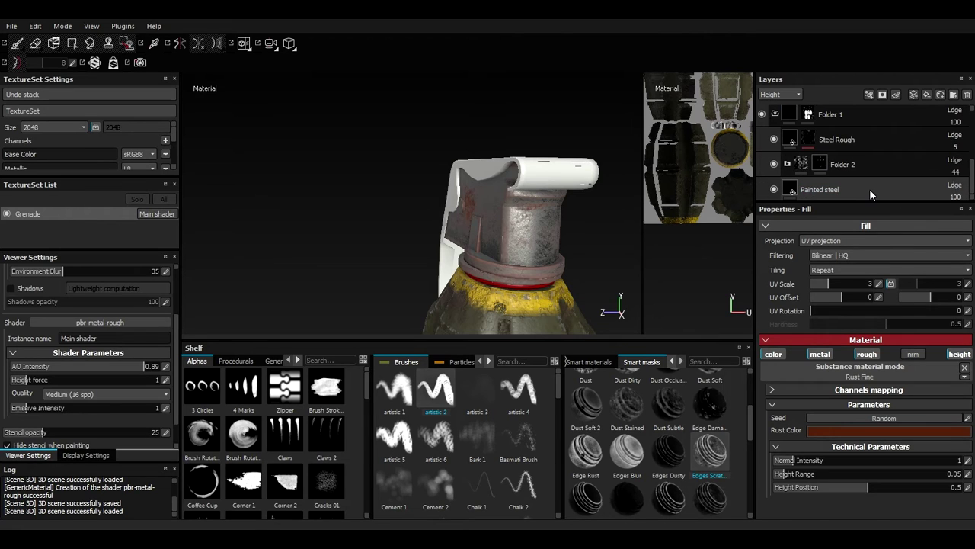
pyautogui.click(870, 190)
pyautogui.keyDown('alt'); pyautogui.moveTo(571, 270); pyautogui.dragTo(586, 257); pyautogui.keyUp('alt')
pyautogui.keyDown('alt'); pyautogui.moveTo(586, 257); pyautogui.dragTo(549, 220, button='middle'); pyautogui.keyUp('alt')
pyautogui.scroll(-2, 549, 220)
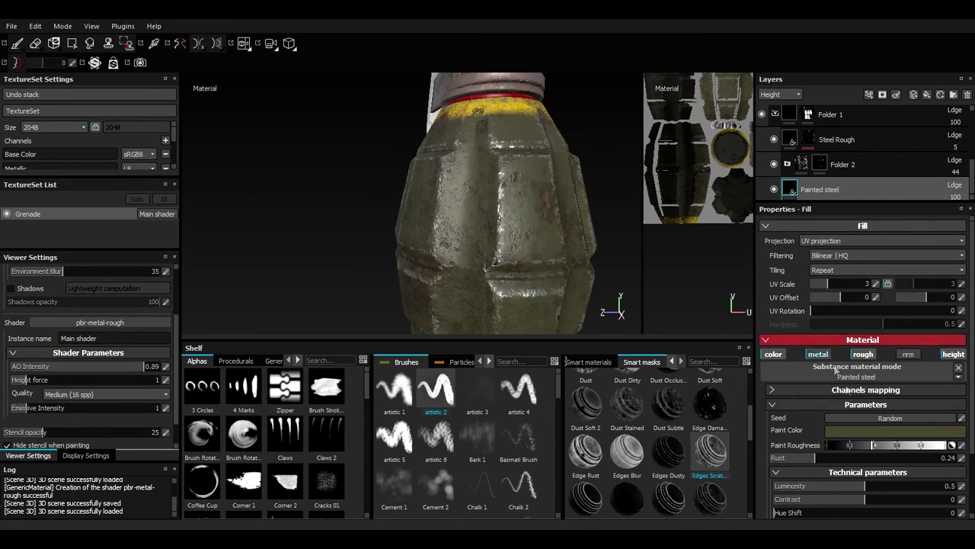
pyautogui.scroll(-3, 830, 495)
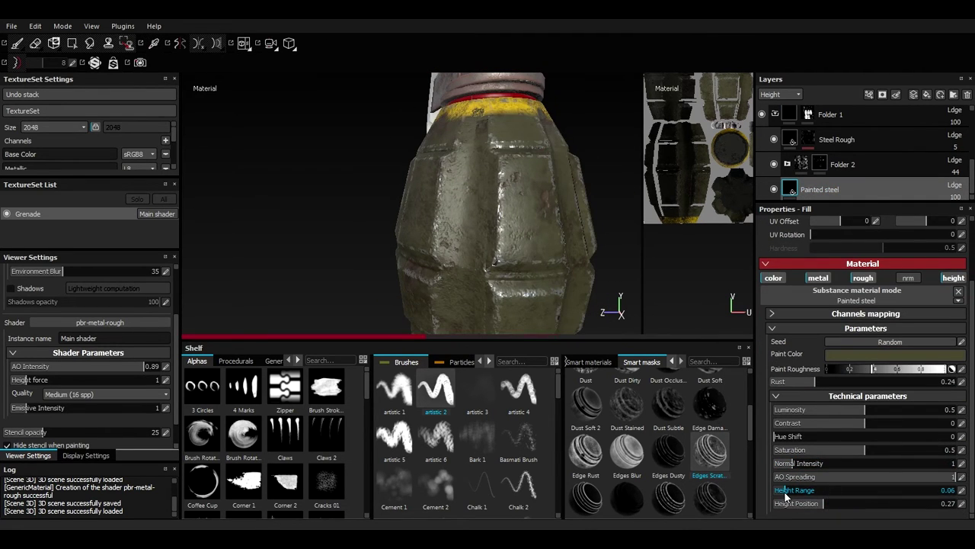
pyautogui.moveTo(785, 491); pyautogui.dragTo(804, 498)
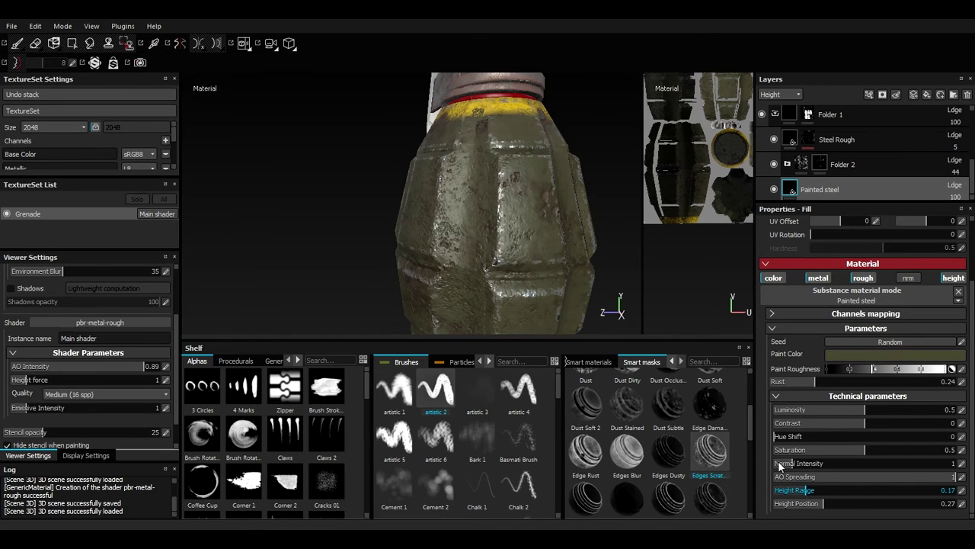
pyautogui.keyDown('alt'); pyautogui.moveTo(452, 230); pyautogui.dragTo(565, 230); pyautogui.keyUp('alt')
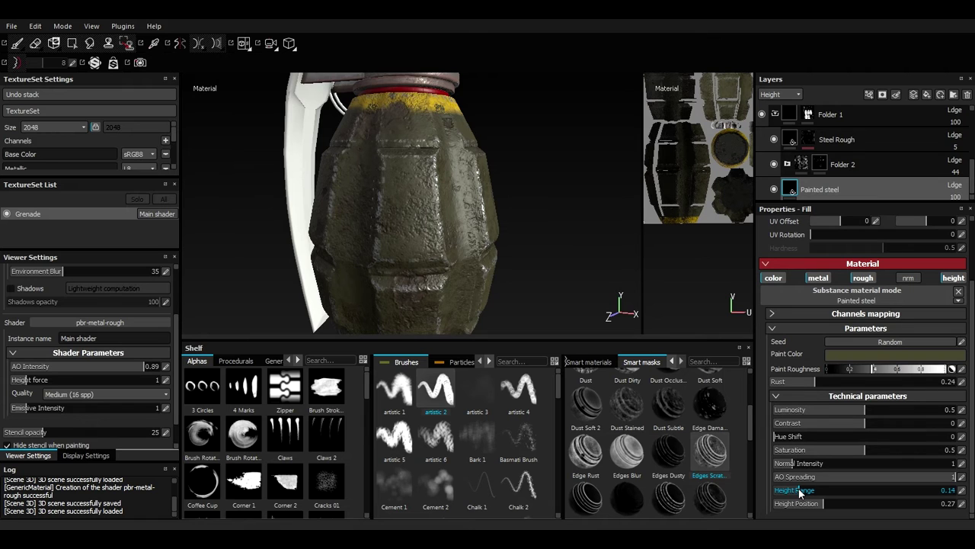
# Select the Iron Grainy layer in Folder 3 and switch the layer stack to the Base Color channel
pyautogui.keyDown('alt'); pyautogui.moveTo(518, 261); pyautogui.dragTo(510, 179); pyautogui.keyUp('alt')
pyautogui.scroll(-4, 473, 244)
pyautogui.keyDown('alt'); pyautogui.moveTo(510, 180); pyautogui.dragTo(484, 241, button='middle'); pyautogui.keyUp('alt')
pyautogui.scroll(6, 457, 221)
pyautogui.scroll(2, 828, 182)
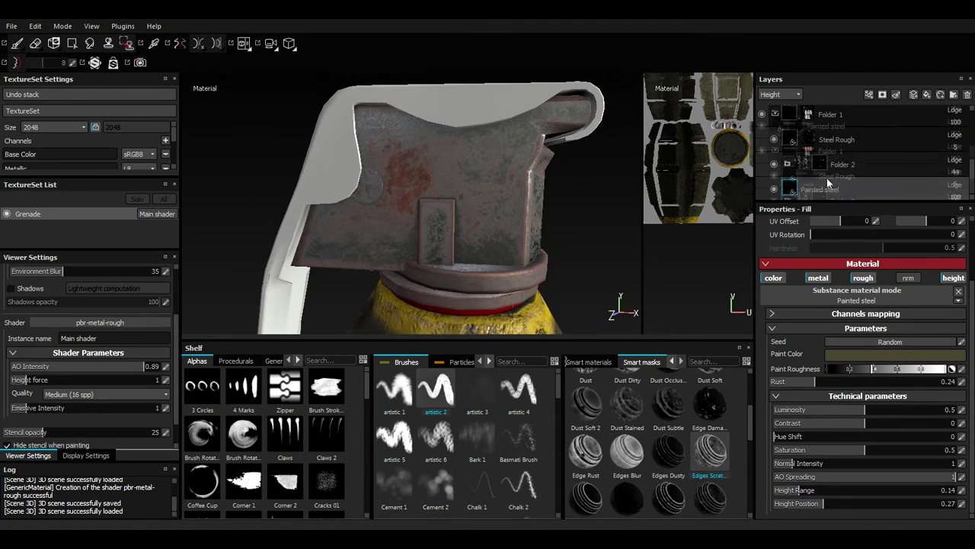
pyautogui.scroll(2, 858, 175)
pyautogui.scroll(-3, 861, 175)
pyautogui.click(775, 114)
pyautogui.scroll(2, 829, 158)
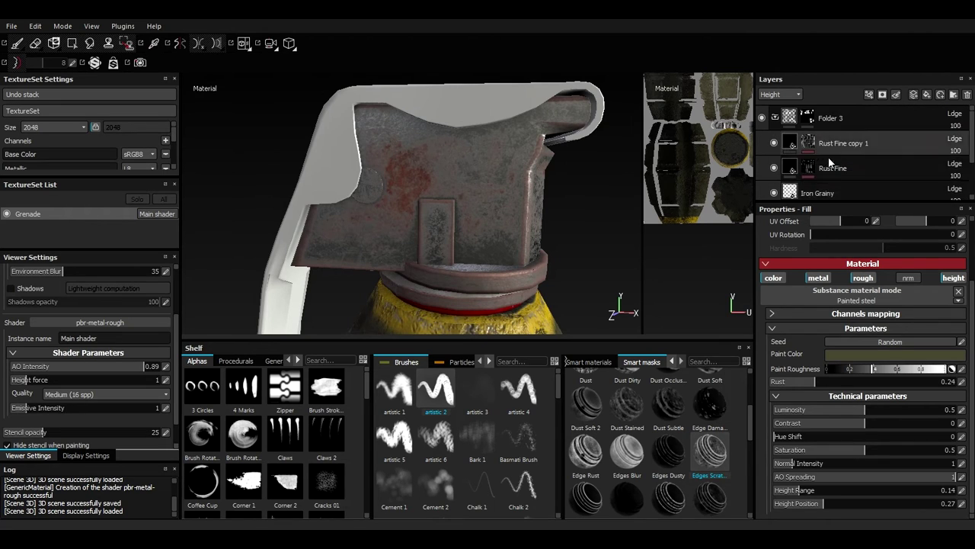
pyautogui.click(826, 192)
pyautogui.click(779, 96)
pyautogui.click(780, 106)
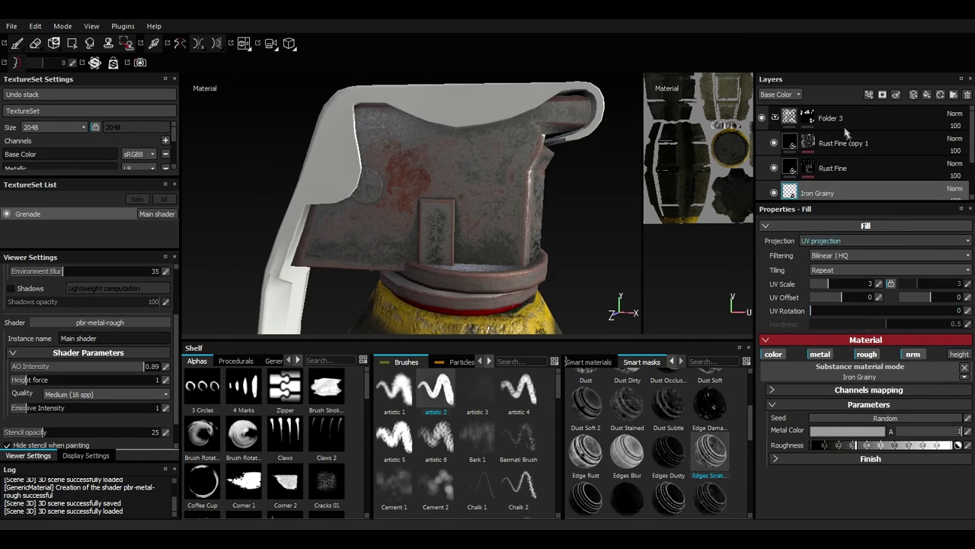
# Set Iron Grainy's Grain Intensity to 0.26 in its Finish parameters and check the fuze head's surface
pyautogui.click(809, 459)
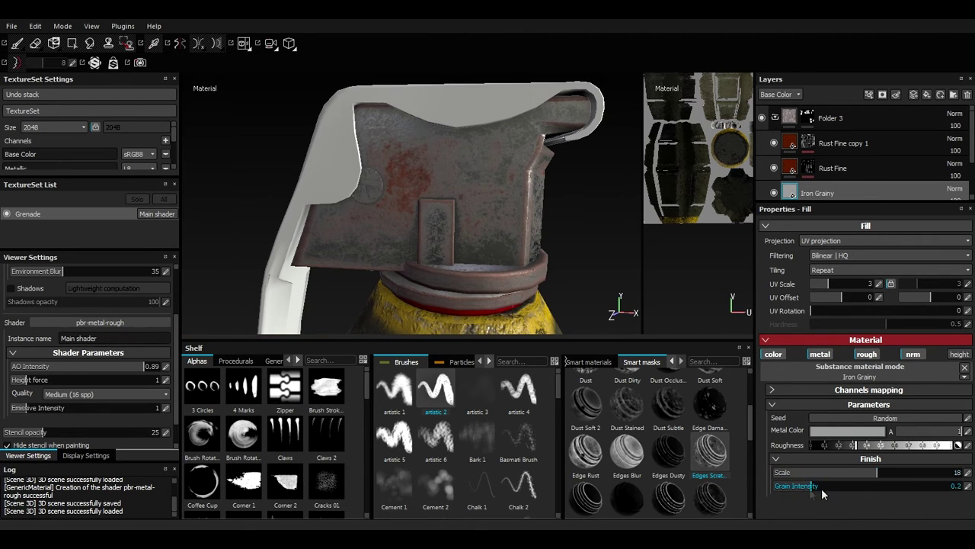
pyautogui.moveTo(823, 491)
pyautogui.mouseDown()
pyautogui.moveTo(861, 492)
pyautogui.moveTo(791, 490)
pyautogui.moveTo(823, 488)
pyautogui.mouseUp()
pyautogui.keyDown('alt'); pyautogui.moveTo(514, 285); pyautogui.dragTo(388, 263); pyautogui.keyUp('alt')
pyautogui.scroll(-4, 557, 234)
pyautogui.keyDown('alt'); pyautogui.moveTo(557, 234); pyautogui.dragTo(610, 229); pyautogui.keyUp('alt')
pyautogui.scroll(5, 538, 266)
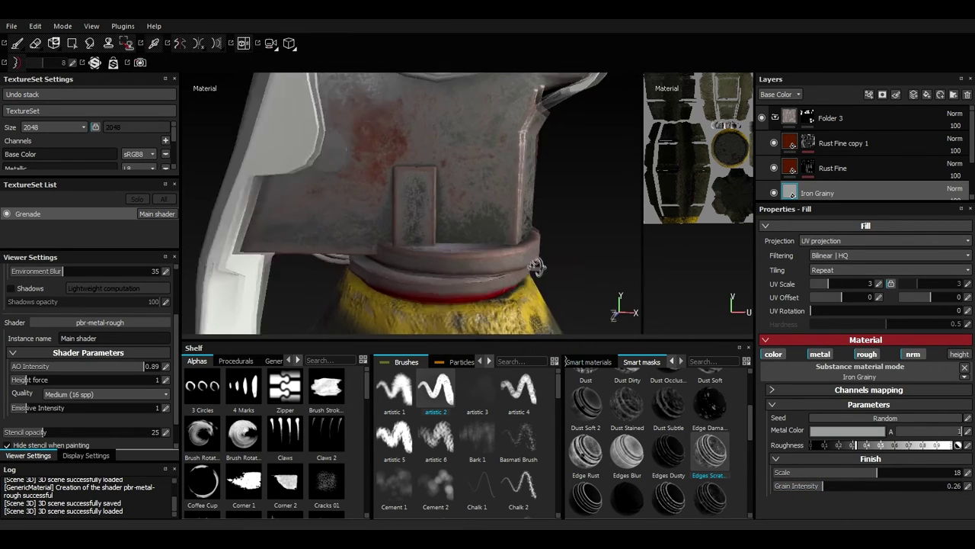
# Set the Rust Fine layer's Height Range to 0.2
pyautogui.keyDown('alt'); pyautogui.moveTo(538, 266); pyautogui.dragTo(534, 275); pyautogui.keyUp('alt')
pyautogui.click(852, 166)
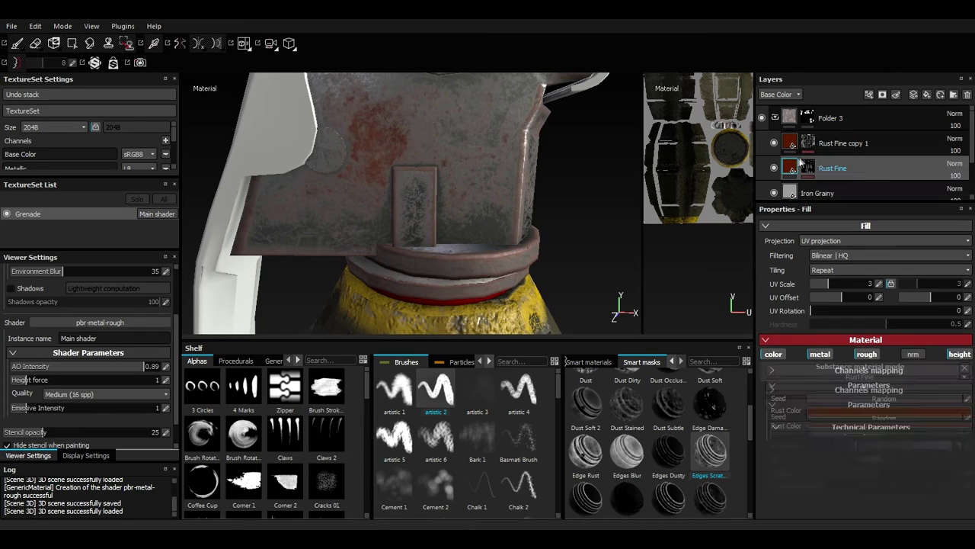
pyautogui.moveTo(795, 475); pyautogui.dragTo(814, 486)
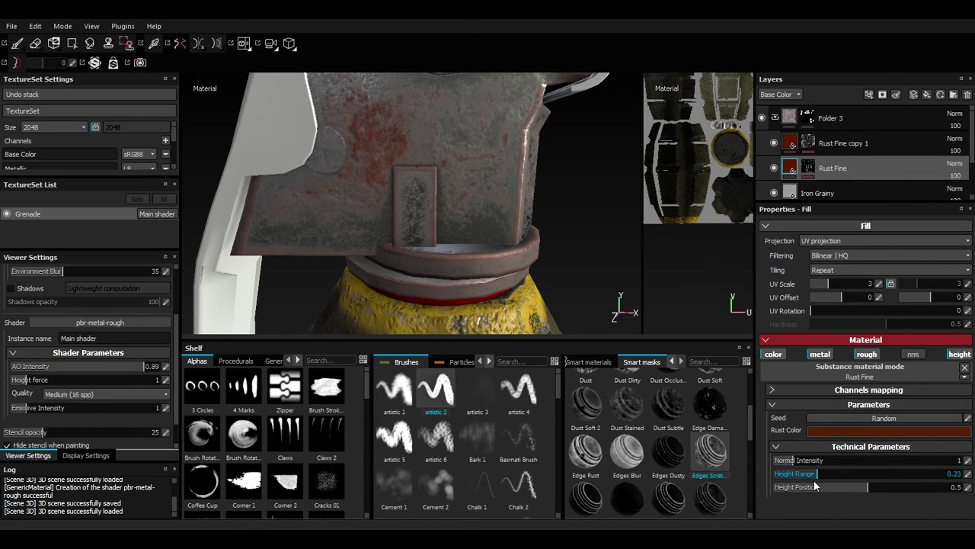
# Set the Rust Fine copy 1 layer's Height Range to 0.26 in its technical parameters
pyautogui.click(858, 144)
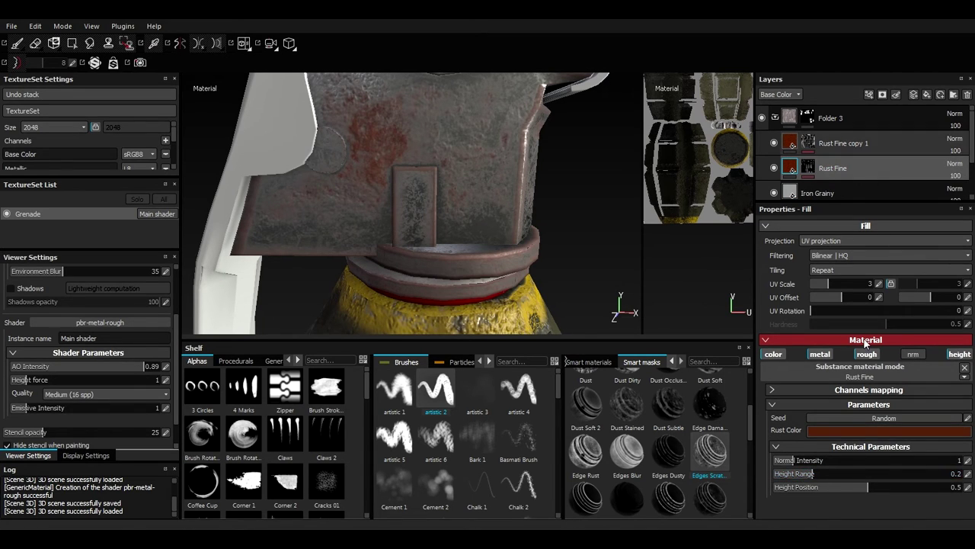
pyautogui.click(831, 449)
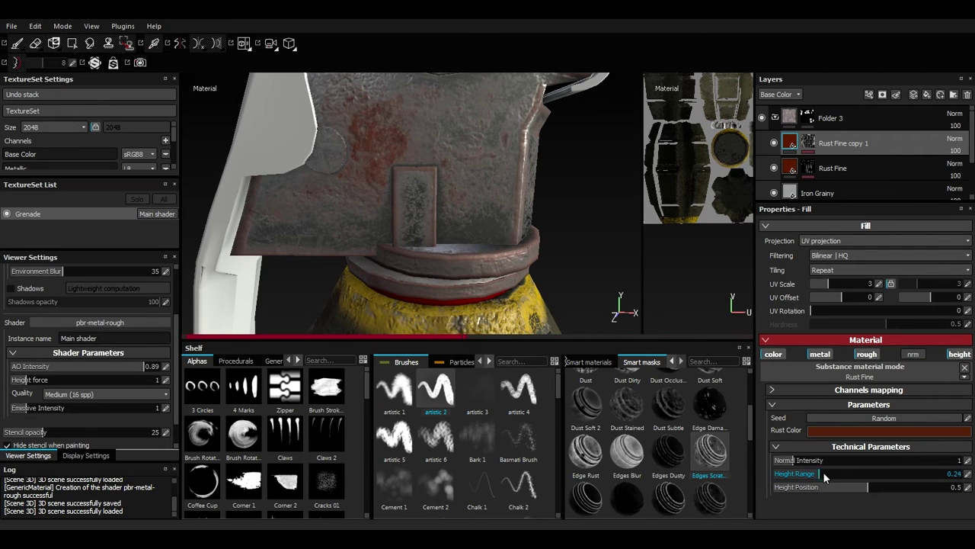
pyautogui.scroll(-4, 577, 288)
pyautogui.keyDown('alt'); pyautogui.moveTo(577, 288); pyautogui.dragTo(597, 265); pyautogui.keyUp('alt')
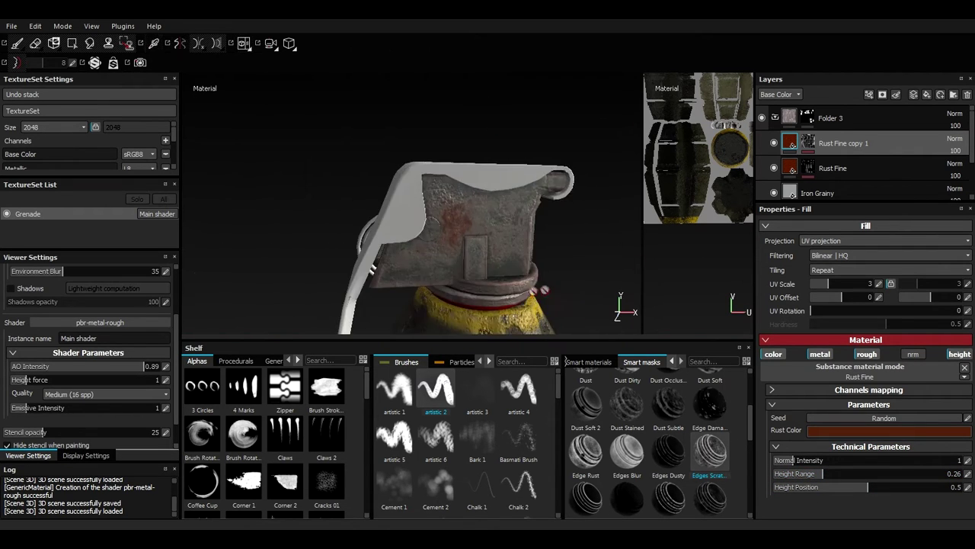
# Raise the Grunge Amount of Rust Fine copy 1's MG Metal Edge Wear filter to 0.34
pyautogui.scroll(-4, 579, 267)
pyautogui.keyDown('alt'); pyautogui.moveTo(570, 286); pyautogui.dragTo(545, 267, button='middle'); pyautogui.keyUp('alt')
pyautogui.scroll(4, 560, 198)
pyautogui.keyDown('alt'); pyautogui.moveTo(545, 267); pyautogui.dragTo(575, 289); pyautogui.keyUp('alt')
pyautogui.click(808, 152)
pyautogui.click(838, 162)
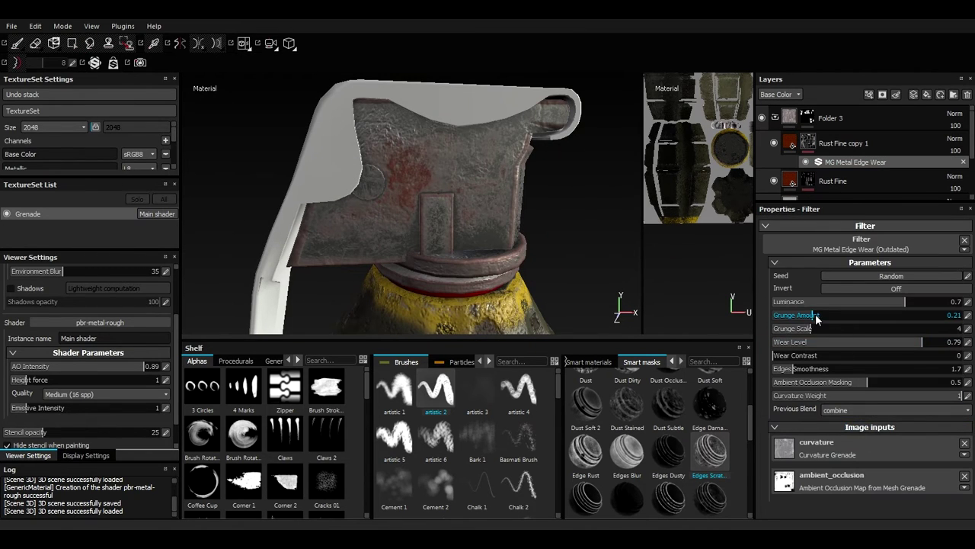
pyautogui.moveTo(826, 313); pyautogui.dragTo(841, 317)
pyautogui.moveTo(862, 312); pyautogui.dragTo(840, 316)
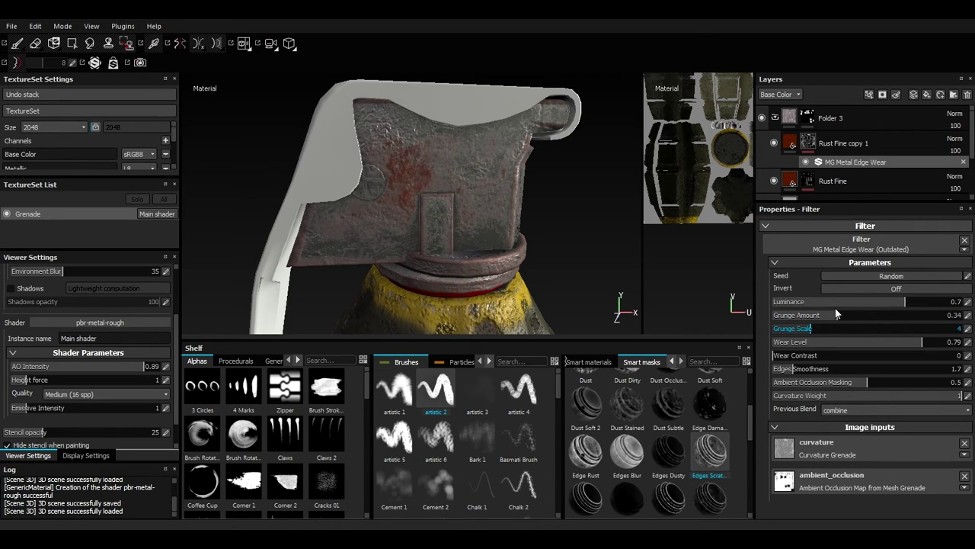
# Randomize the MG Metal Edge Wear filter's seed and set its Wear Level to 0.76
pyautogui.click(899, 278)
pyautogui.moveTo(877, 343); pyautogui.dragTo(862, 341)
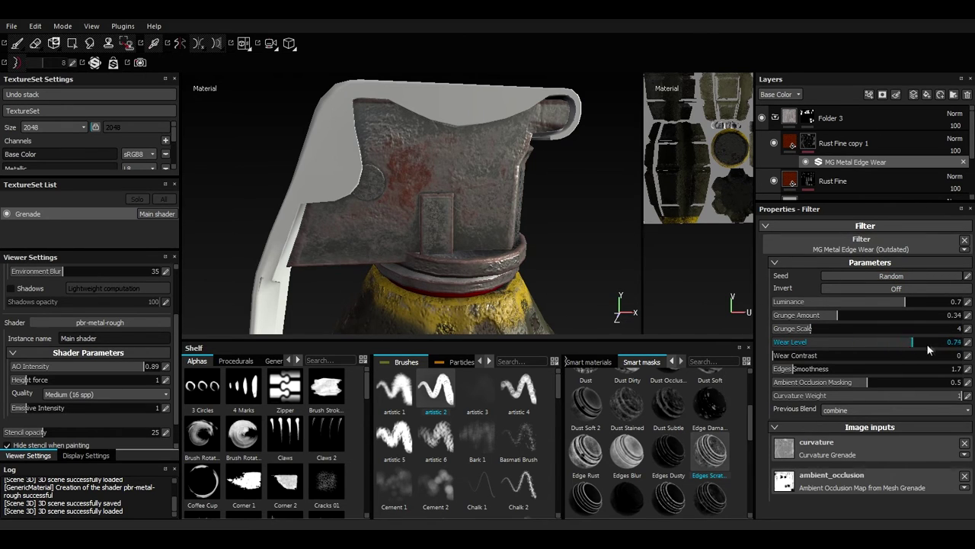
pyautogui.moveTo(929, 349)
pyautogui.mouseDown()
pyautogui.moveTo(899, 353)
pyautogui.moveTo(917, 349)
pyautogui.mouseUp()
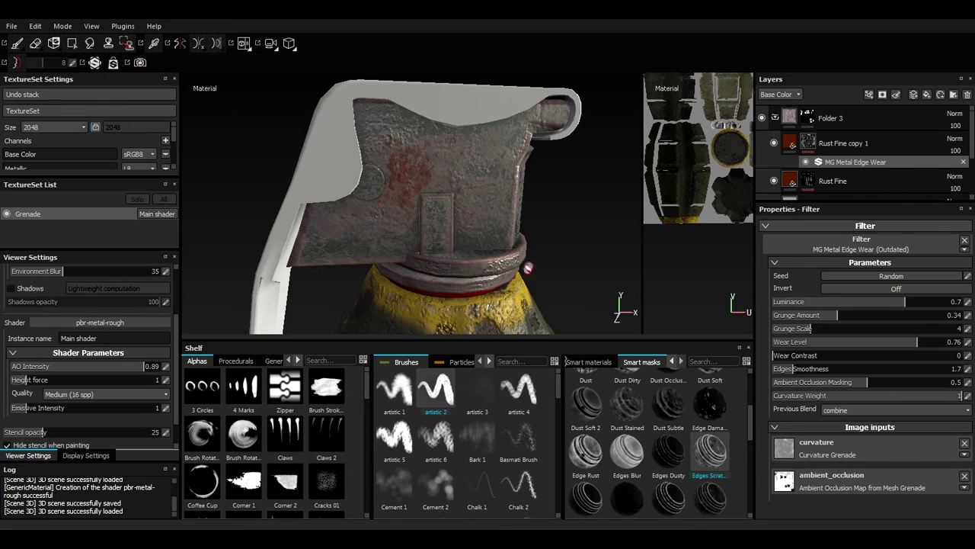
# Examine the rust and edge wear on the fuze and the painted body from several angles and distances
pyautogui.keyDown('alt'); pyautogui.moveTo(528, 267); pyautogui.dragTo(624, 223); pyautogui.keyUp('alt')
pyautogui.keyDown('alt'); pyautogui.moveTo(542, 211); pyautogui.dragTo(539, 259, button='right'); pyautogui.keyUp('alt')
pyautogui.keyDown('alt'); pyautogui.moveTo(540, 259); pyautogui.dragTo(441, 236); pyautogui.keyUp('alt')
pyautogui.keyDown('alt'); pyautogui.moveTo(526, 184); pyautogui.dragTo(531, 175); pyautogui.keyUp('alt')
pyautogui.keyDown('alt'); pyautogui.moveTo(531, 174); pyautogui.dragTo(526, 229, button='right'); pyautogui.keyUp('alt')
pyautogui.keyDown('alt'); pyautogui.moveTo(526, 229); pyautogui.dragTo(492, 213); pyautogui.keyUp('alt')
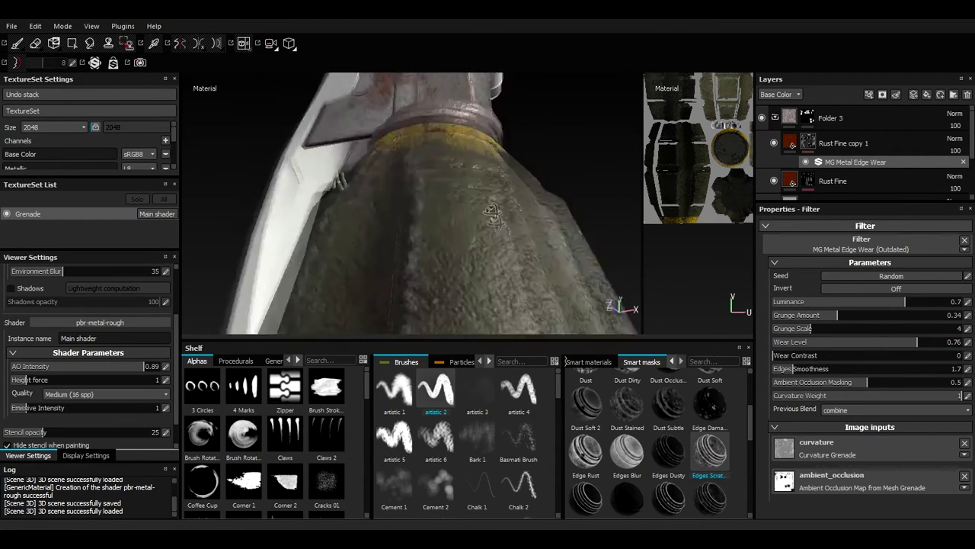
pyautogui.keyDown('alt'); pyautogui.moveTo(493, 213); pyautogui.dragTo(488, 163, button='right'); pyautogui.keyUp('alt')
pyautogui.keyDown('alt'); pyautogui.moveTo(503, 199); pyautogui.dragTo(474, 213); pyautogui.keyUp('alt')
pyautogui.keyDown('alt'); pyautogui.moveTo(474, 214); pyautogui.dragTo(467, 303, button='middle'); pyautogui.keyUp('alt')
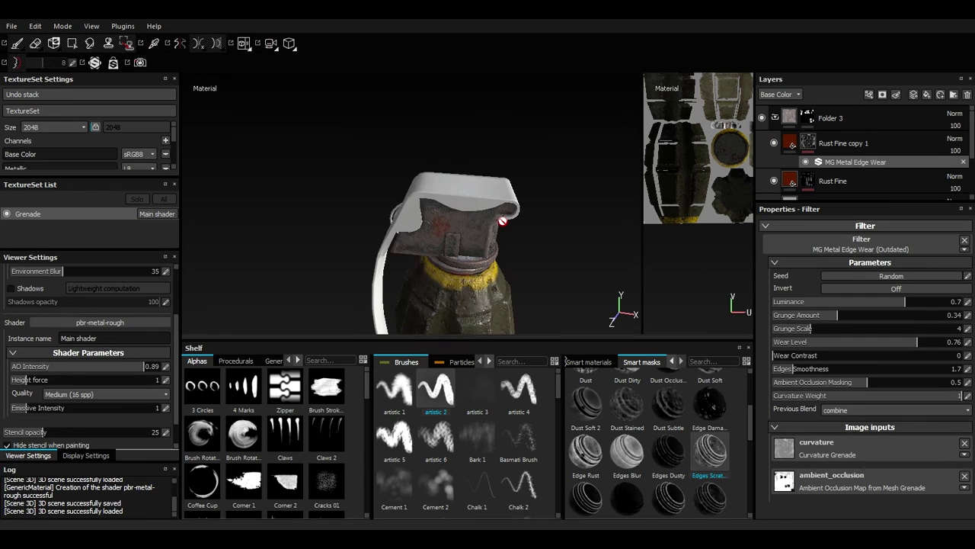
pyautogui.keyDown('alt'); pyautogui.moveTo(502, 221); pyautogui.dragTo(504, 267, button='right'); pyautogui.keyUp('alt')
pyautogui.keyDown('alt'); pyautogui.moveTo(505, 267); pyautogui.dragTo(487, 228); pyautogui.keyUp('alt')
pyautogui.keyDown('alt'); pyautogui.moveTo(488, 228); pyautogui.dragTo(481, 308, button='middle'); pyautogui.keyUp('alt')
pyautogui.keyDown('alt'); pyautogui.moveTo(482, 282); pyautogui.dragTo(503, 248); pyautogui.keyUp('alt')
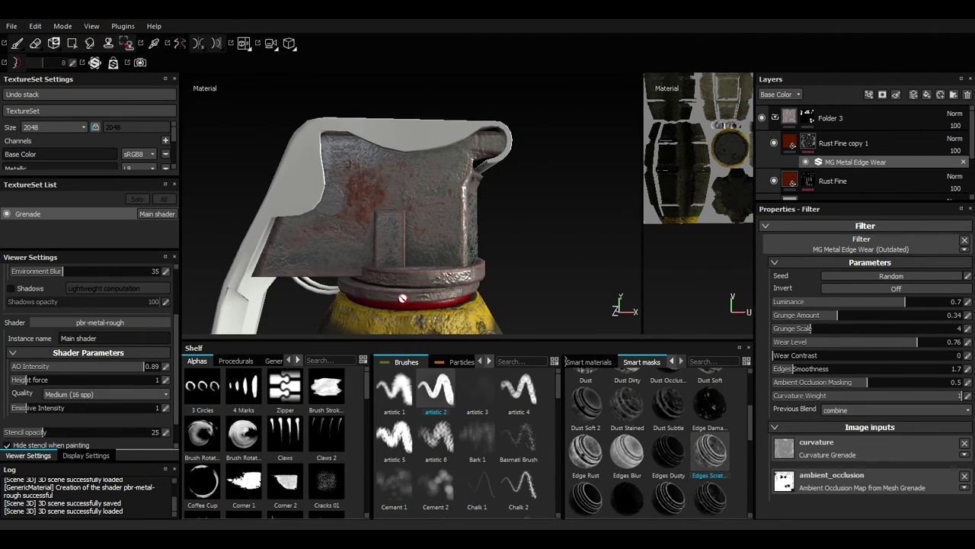
pyautogui.keyDown('alt'); pyautogui.moveTo(397, 280); pyautogui.dragTo(424, 303); pyautogui.keyUp('alt')
# Fill the whole safety lever into Folder 3's mask with Polygon Fill
pyautogui.click(810, 117)
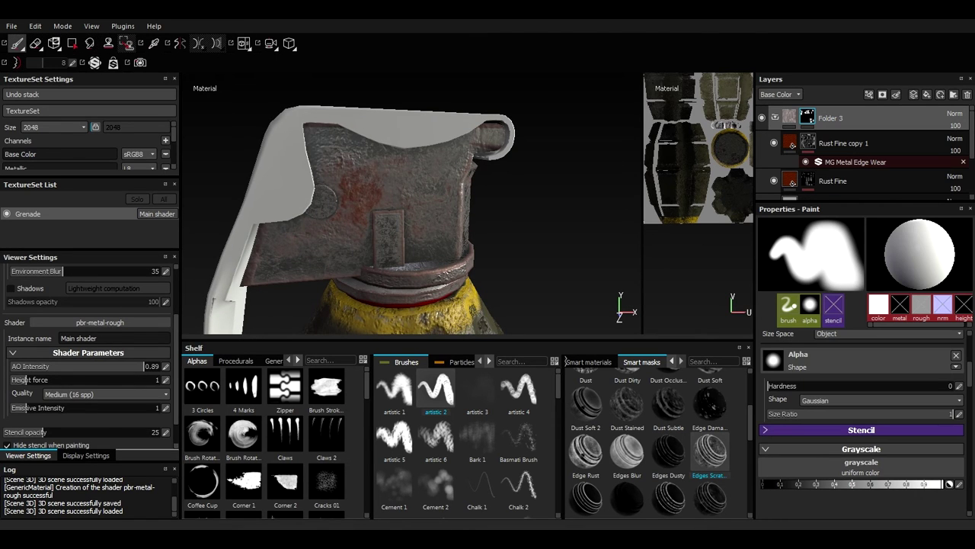
pyautogui.keyDown('alt'); pyautogui.moveTo(285, 182); pyautogui.dragTo(549, 188); pyautogui.keyUp('alt')
pyautogui.keyDown('alt'); pyautogui.moveTo(548, 188); pyautogui.dragTo(348, 206, button='right'); pyautogui.keyUp('alt')
pyautogui.keyDown('alt'); pyautogui.moveTo(348, 207); pyautogui.dragTo(739, 191); pyautogui.keyUp('alt')
pyautogui.keyDown('alt'); pyautogui.moveTo(594, 214); pyautogui.dragTo(387, 198); pyautogui.keyUp('alt')
pyautogui.keyDown('alt'); pyautogui.moveTo(311, 213); pyautogui.dragTo(224, 252, button='right'); pyautogui.keyUp('alt')
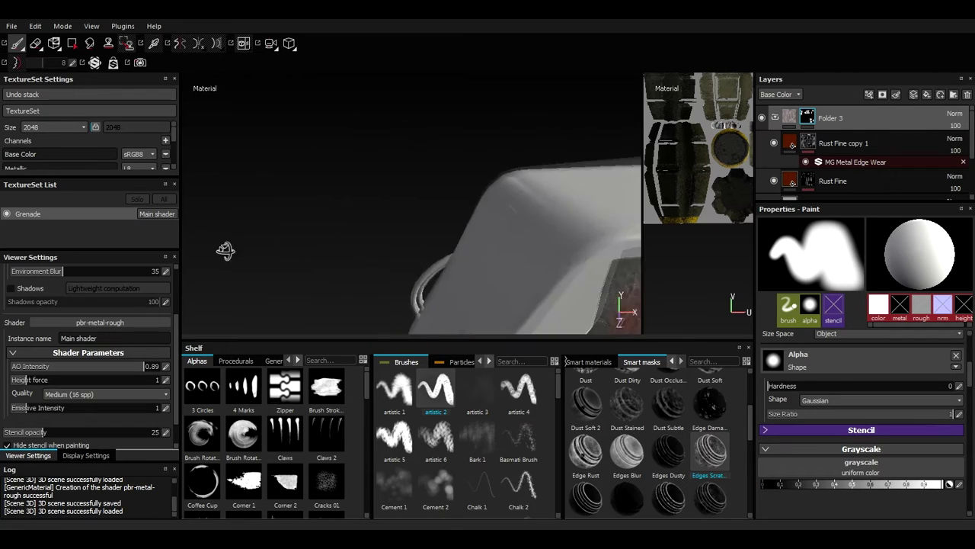
pyautogui.keyDown('alt'); pyautogui.moveTo(224, 253); pyautogui.dragTo(294, 228); pyautogui.keyUp('alt')
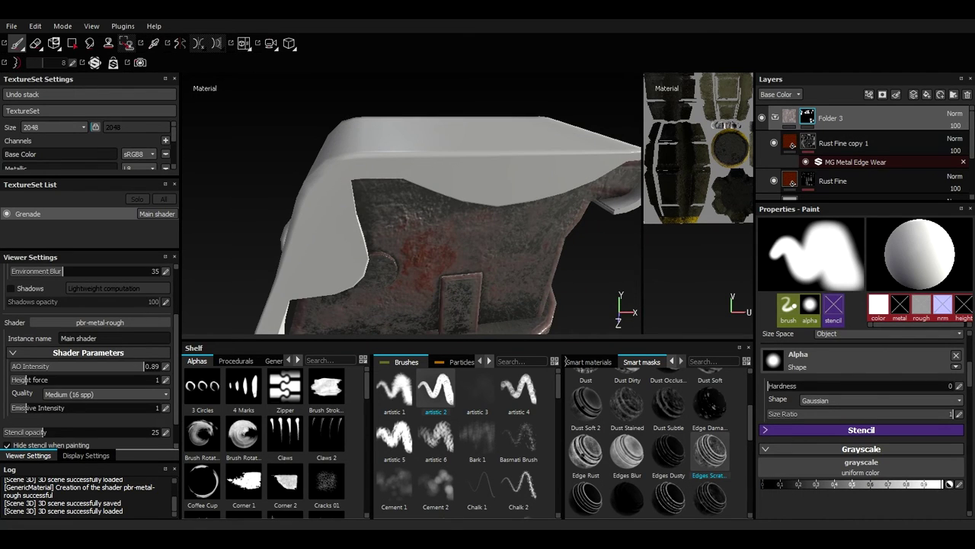
pyautogui.click(75, 45)
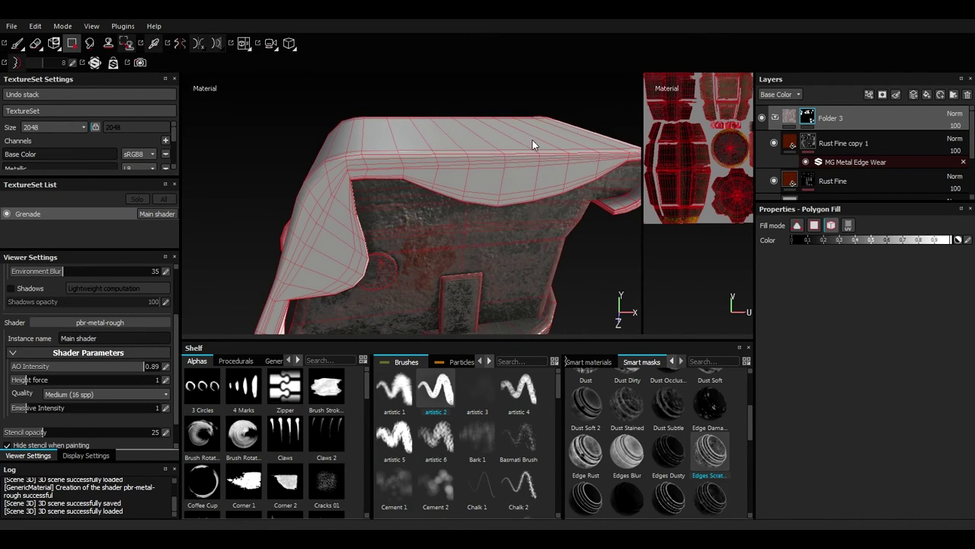
pyautogui.click(523, 164)
# Examine the grainy iron and rust on the safety lever and fuze from all sides
pyautogui.keyDown('alt'); pyautogui.moveTo(425, 285); pyautogui.dragTo(373, 286, button='right'); pyautogui.keyUp('alt')
pyautogui.keyDown('alt'); pyautogui.moveTo(373, 286); pyautogui.dragTo(473, 251); pyautogui.keyUp('alt')
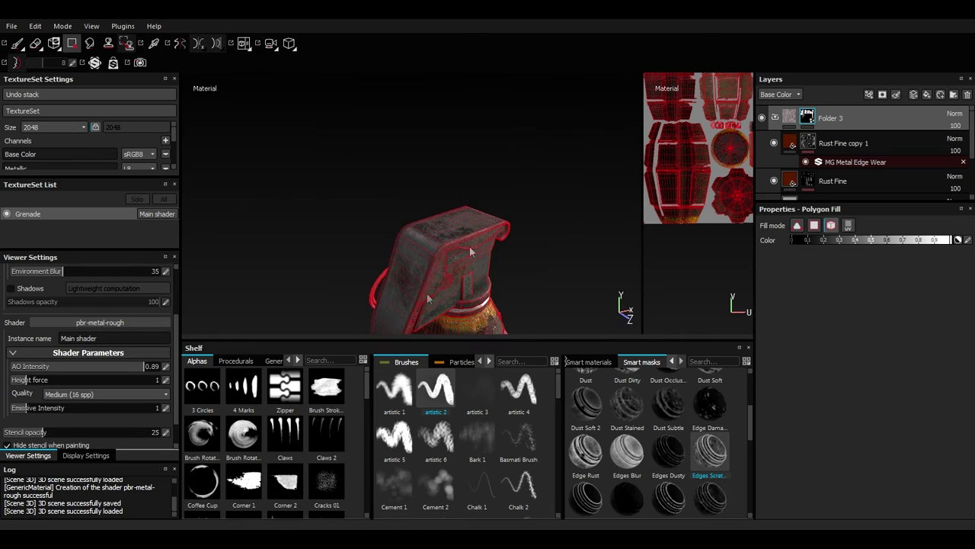
pyautogui.keyDown('alt'); pyautogui.moveTo(458, 156); pyautogui.dragTo(456, 30, button='middle'); pyautogui.keyUp('alt')
pyautogui.moveTo(425, 194)
pyautogui.keyDown('alt'); pyautogui.mouseDown()
pyautogui.moveTo(394, 218)
pyautogui.moveTo(347, 217)
pyautogui.mouseUp(); pyautogui.keyUp('alt')
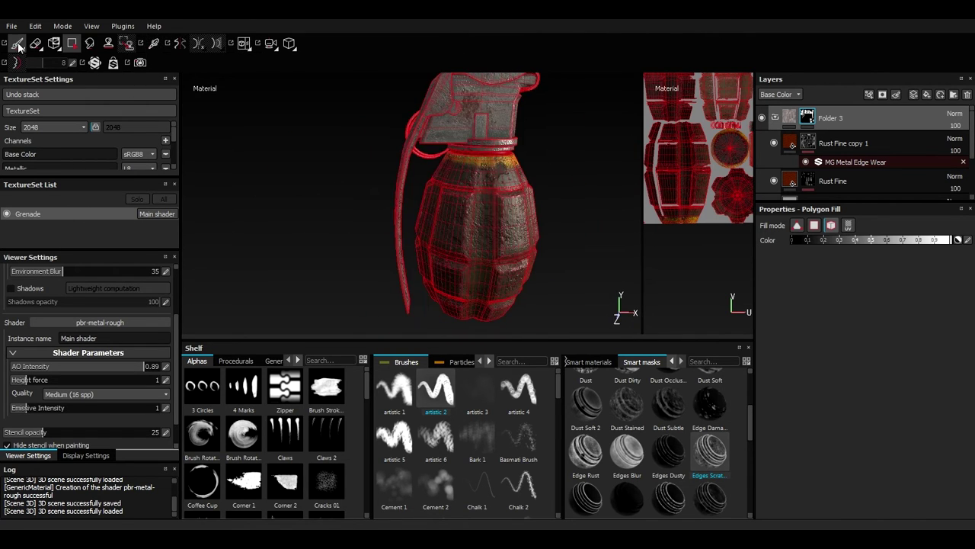
pyautogui.click(17, 44)
pyautogui.moveTo(373, 140)
pyautogui.keyDown('alt'); pyautogui.mouseDown()
pyautogui.moveTo(417, 139)
pyautogui.moveTo(482, 195)
pyautogui.moveTo(583, 203)
pyautogui.mouseUp(); pyautogui.keyUp('alt')
pyautogui.keyDown('alt'); pyautogui.moveTo(571, 183); pyautogui.dragTo(490, 110, button='right'); pyautogui.keyUp('alt')
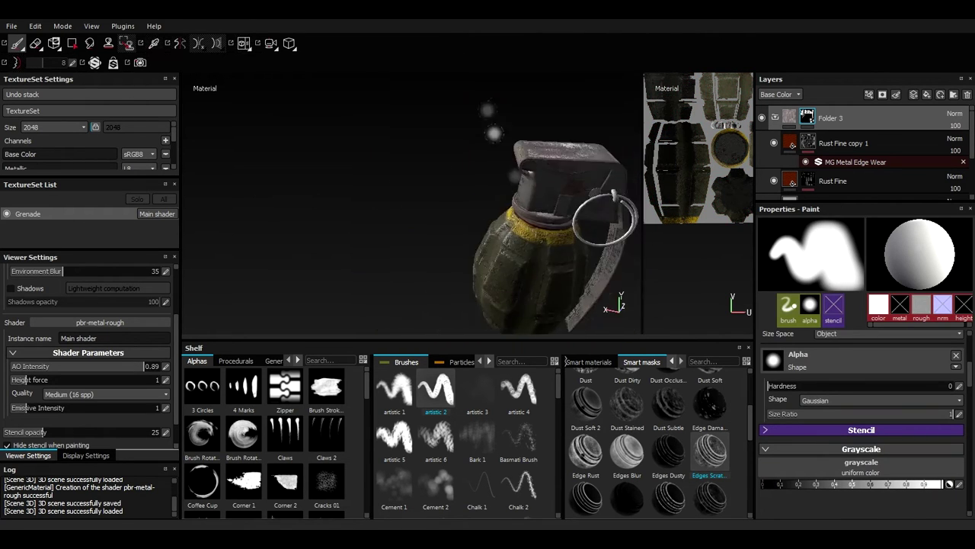
pyautogui.keyDown('alt'); pyautogui.moveTo(507, 220); pyautogui.dragTo(363, 207, button='middle'); pyautogui.keyUp('alt')
pyautogui.keyDown('alt'); pyautogui.moveTo(363, 208); pyautogui.dragTo(366, 164); pyautogui.keyUp('alt')
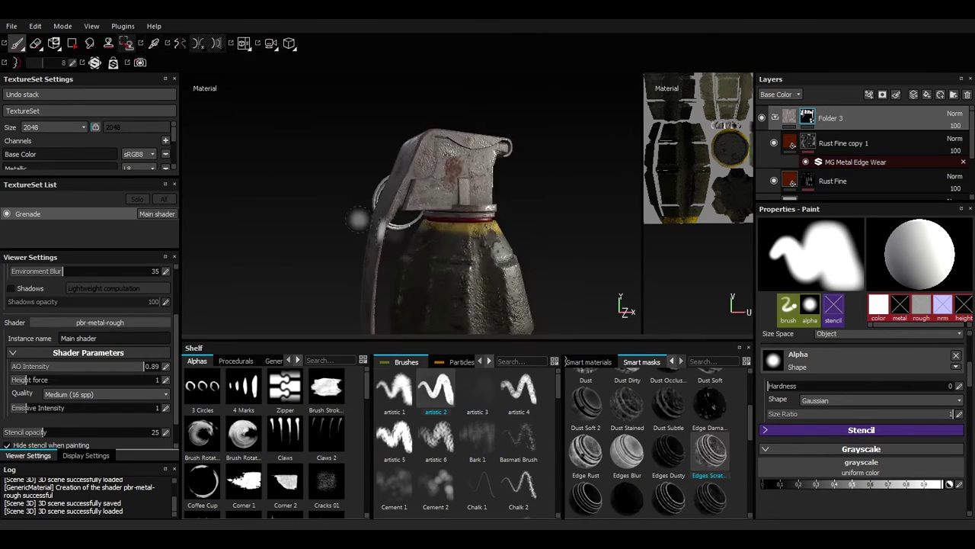
pyautogui.keyDown('alt'); pyautogui.moveTo(366, 218); pyautogui.dragTo(373, 134, button='middle'); pyautogui.keyUp('alt')
pyautogui.keyDown('alt'); pyautogui.moveTo(374, 152); pyautogui.dragTo(509, 309); pyautogui.keyUp('alt')
pyautogui.keyDown('alt'); pyautogui.moveTo(508, 309); pyautogui.dragTo(534, 320, button='right'); pyautogui.keyUp('alt')
pyautogui.keyDown('alt'); pyautogui.moveTo(503, 313); pyautogui.dragTo(457, 283); pyautogui.keyUp('alt')
pyautogui.keyDown('alt'); pyautogui.moveTo(457, 282); pyautogui.dragTo(526, 217, button='middle'); pyautogui.keyUp('alt')
pyautogui.keyDown('alt'); pyautogui.moveTo(526, 217); pyautogui.dragTo(625, 171); pyautogui.keyUp('alt')
# Clear Folder 3's mask and undo the clearing
pyautogui.rightClick(806, 119)
pyautogui.click(860, 136)
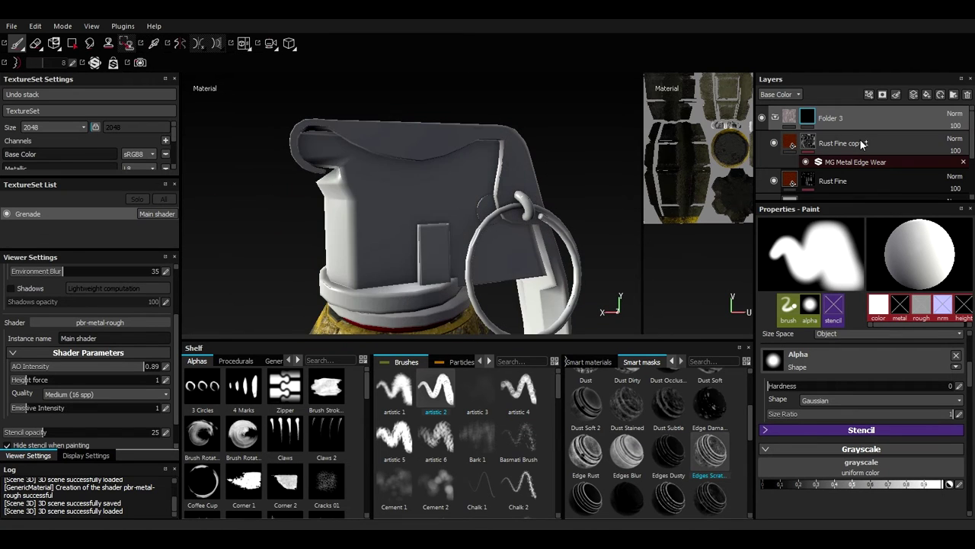
pyautogui.hotkey('ctrl', 'z')
# Undo the safety lever's fill in Folder 3's mask
pyautogui.click(72, 44)
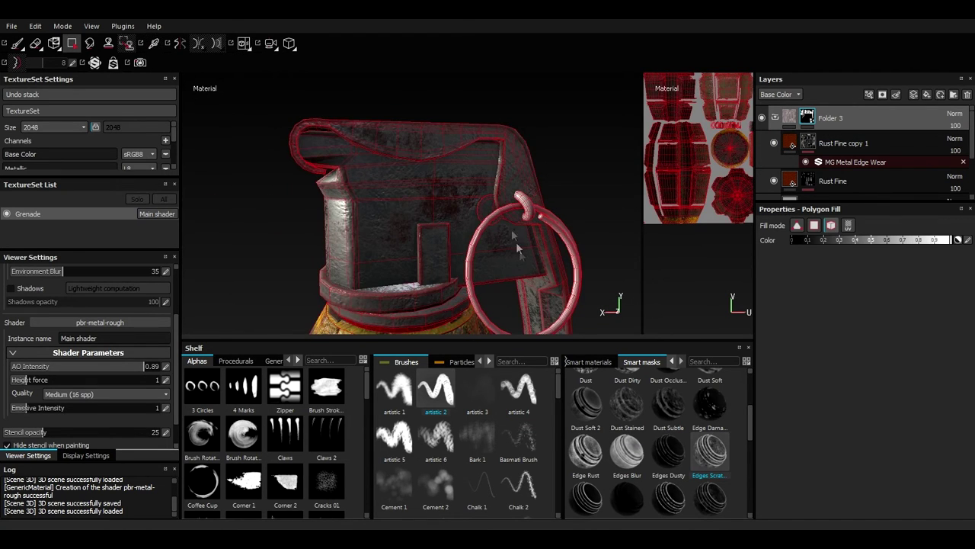
pyautogui.keyDown('alt'); pyautogui.moveTo(338, 263); pyautogui.dragTo(644, 215); pyautogui.keyUp('alt')
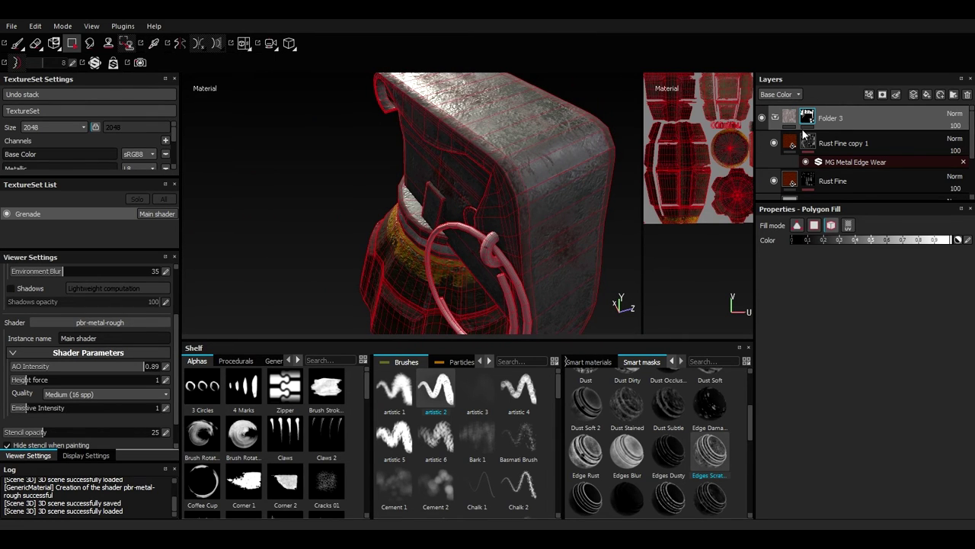
pyautogui.press('1')
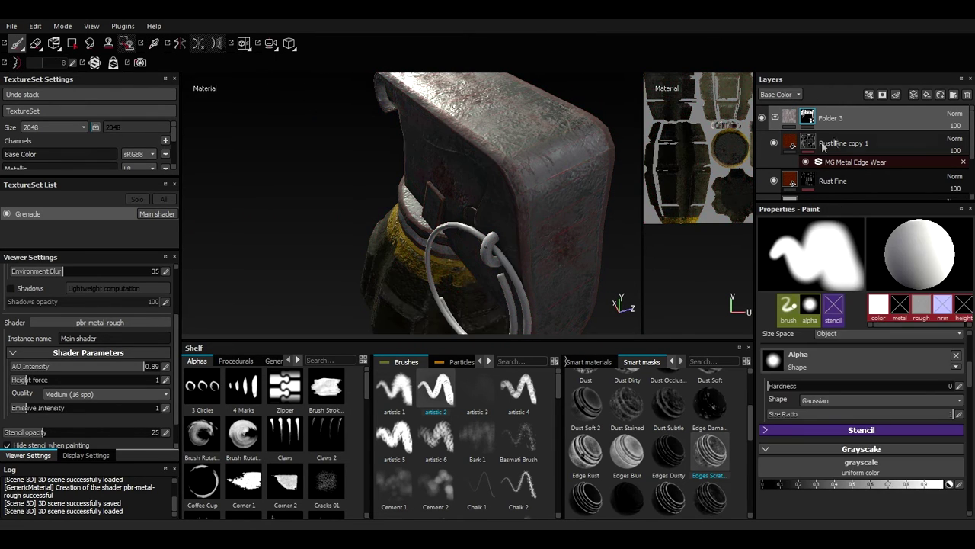
pyautogui.click(73, 42)
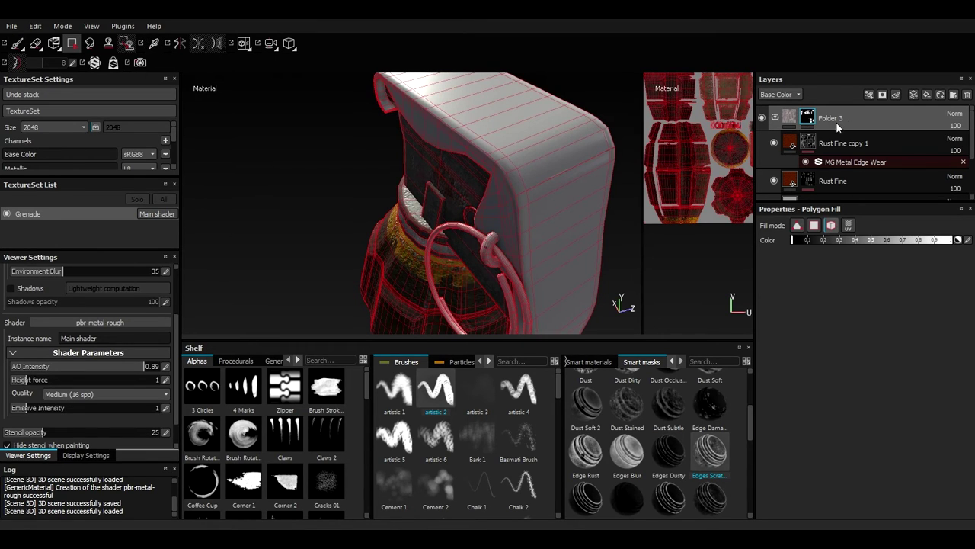
# Duplicate Folder 3 and fill the safety lever into the copy's mask with Polygon Fill
pyautogui.click(776, 117)
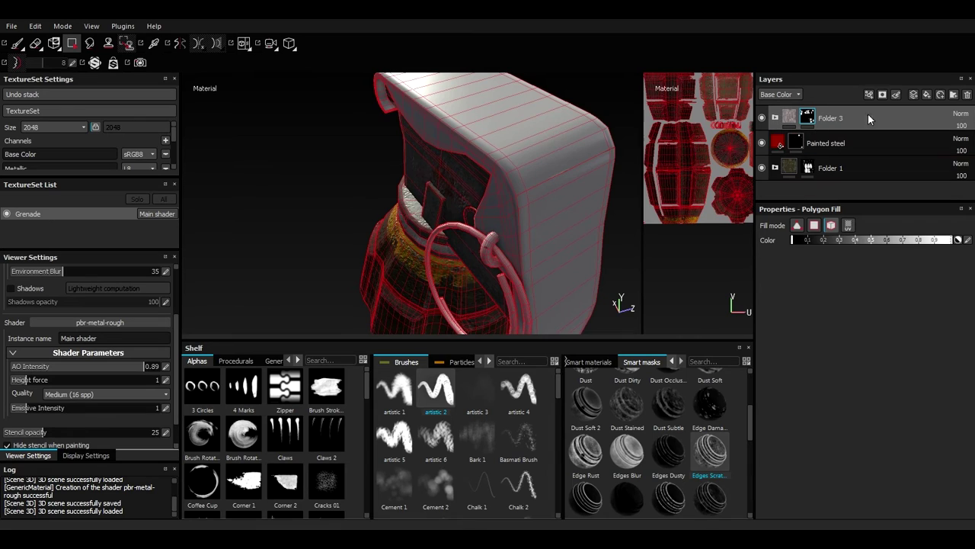
pyautogui.hotkey('ctrl', 'd')
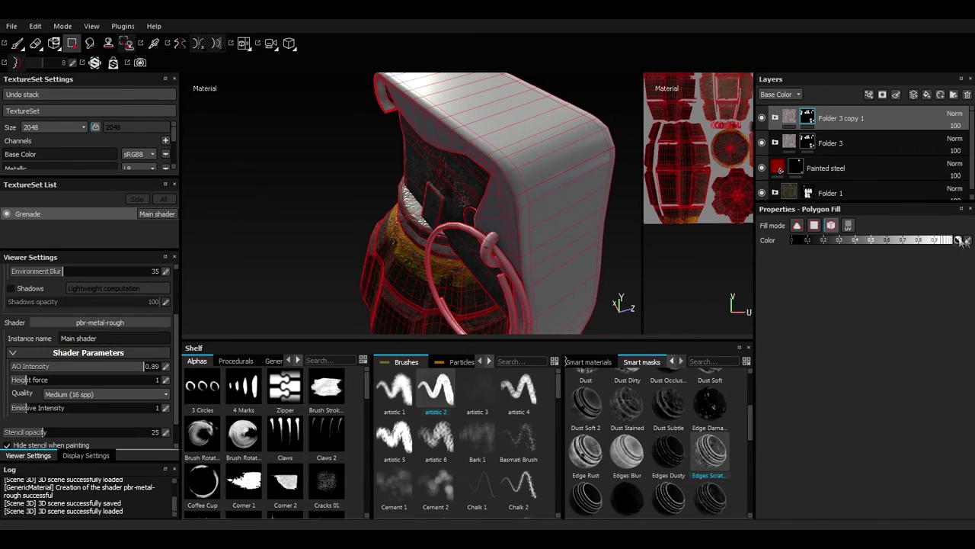
pyautogui.click(560, 230)
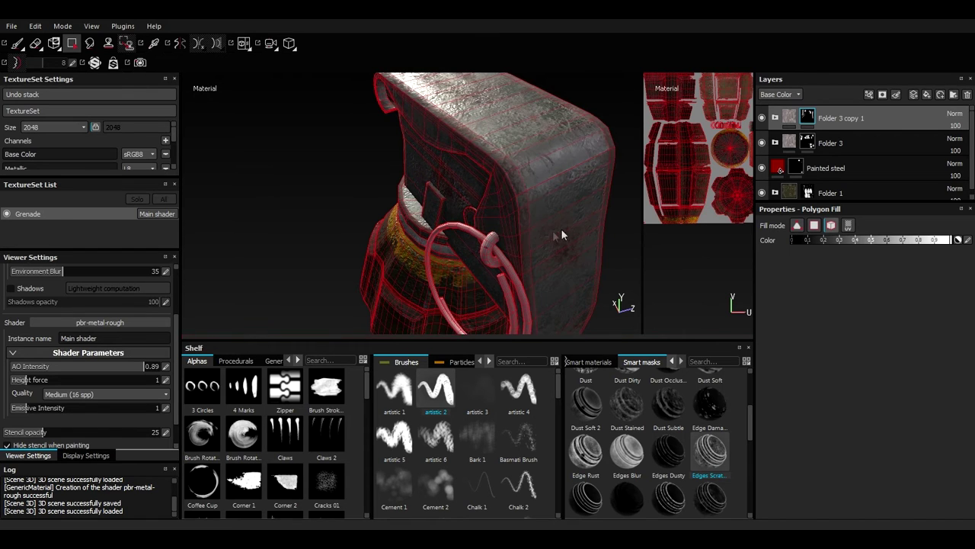
pyautogui.keyDown('alt'); pyautogui.moveTo(455, 221); pyautogui.dragTo(244, 200); pyautogui.keyUp('alt')
pyautogui.keyDown('alt'); pyautogui.moveTo(503, 221); pyautogui.dragTo(407, 189); pyautogui.keyUp('alt')
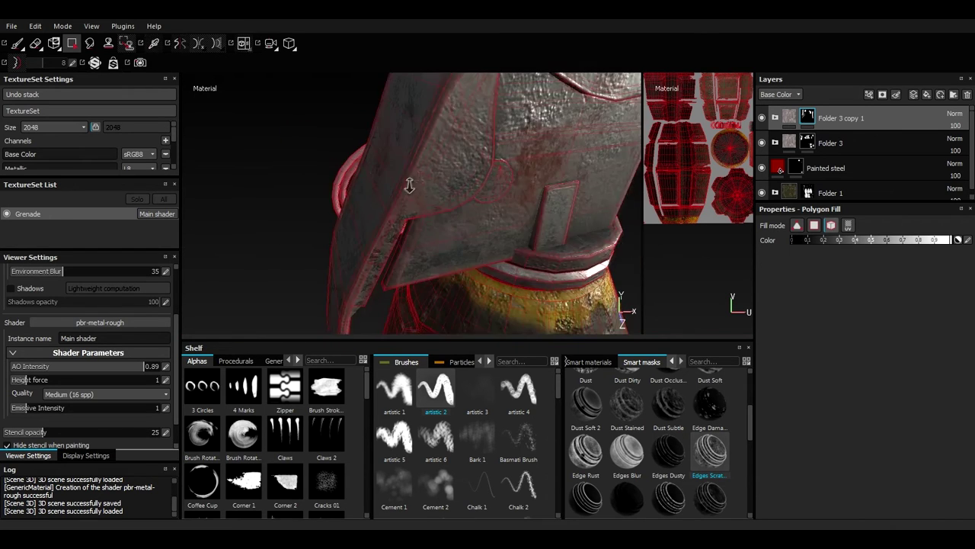
pyautogui.keyDown('alt'); pyautogui.moveTo(407, 189); pyautogui.dragTo(487, 187, button='right'); pyautogui.keyUp('alt')
pyautogui.moveTo(488, 187)
pyautogui.keyDown('alt'); pyautogui.mouseDown(button='middle')
pyautogui.moveTo(450, 161)
pyautogui.moveTo(482, 181)
pyautogui.mouseUp(button='middle'); pyautogui.keyUp('alt')
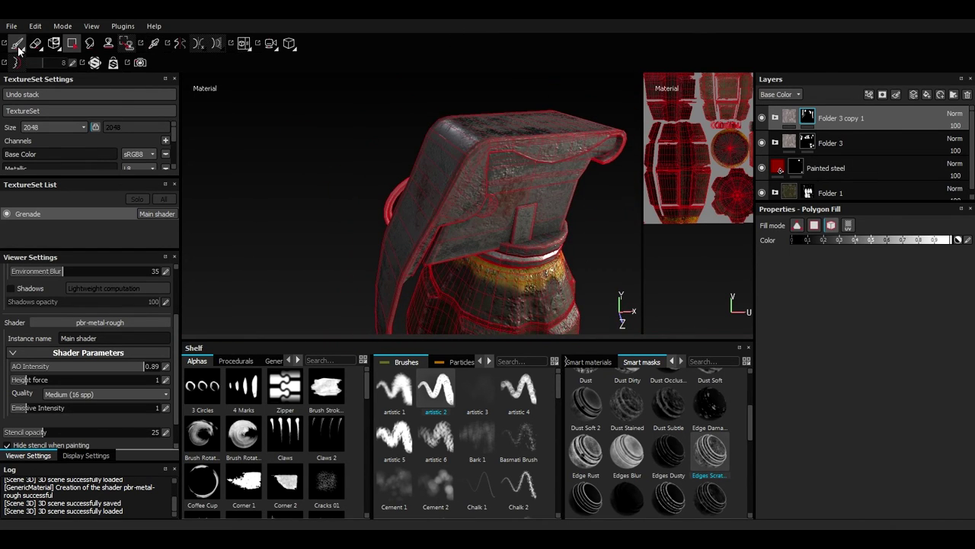
pyautogui.click(18, 44)
# In Folder 3 copy 1, set Rust Fine copy 1's edge wear filter to Grunge Amount 0.14, Grunge Scale 3 and Wear Level 0.49
pyautogui.click(789, 117)
pyautogui.click(775, 117)
pyautogui.click(809, 141)
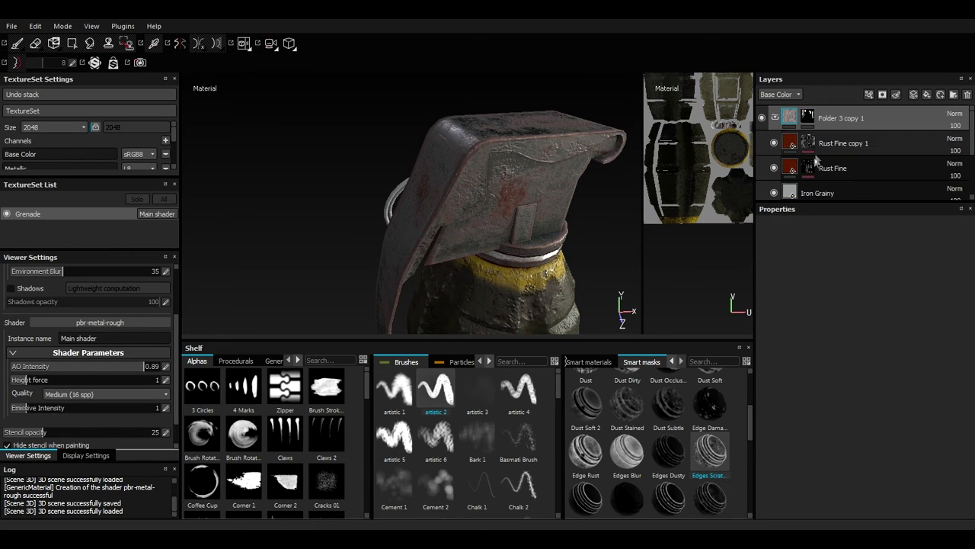
pyautogui.click(850, 163)
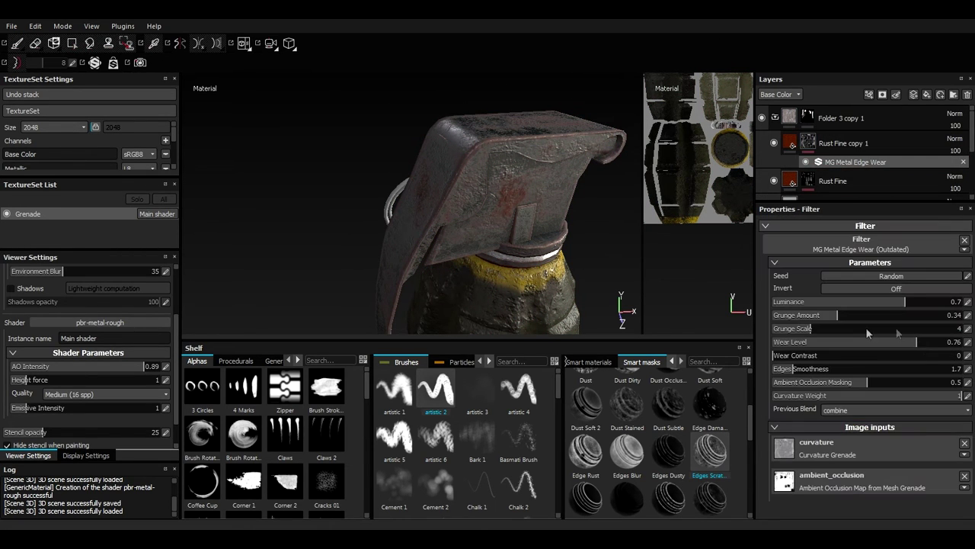
pyautogui.moveTo(847, 319); pyautogui.dragTo(825, 317)
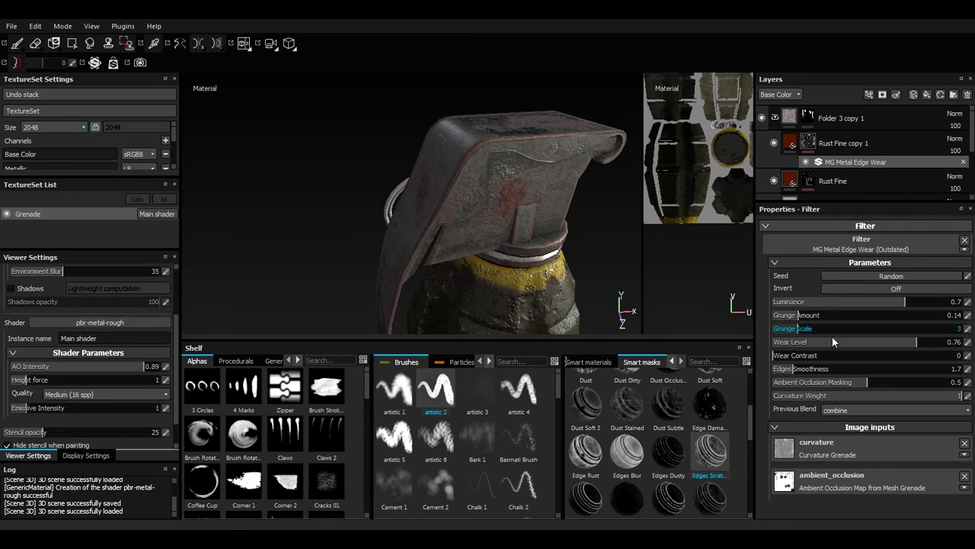
pyautogui.moveTo(893, 344); pyautogui.dragTo(866, 342)
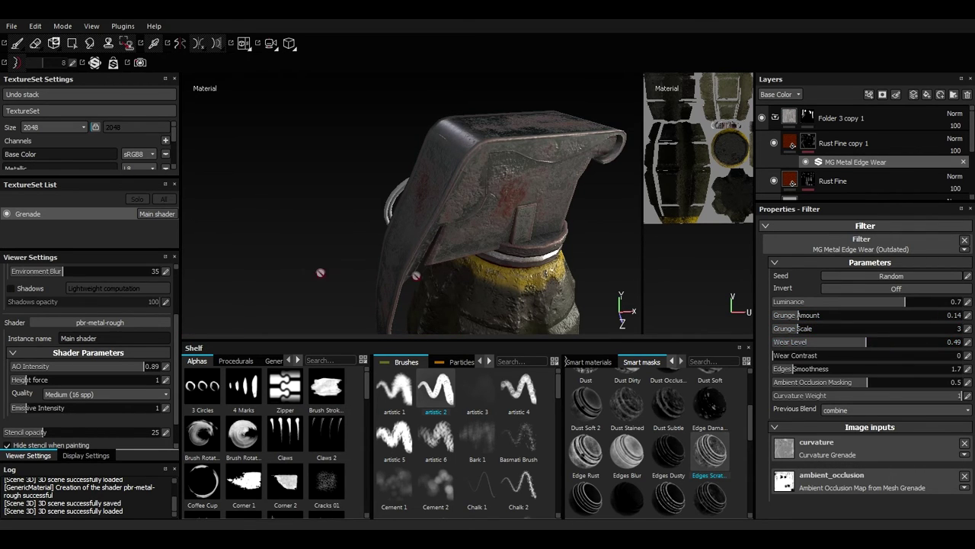
# Set the lever's MG Metal Edge Wear filter to Wear Level 0.72 and Luminance 0.58
pyautogui.keyDown('alt'); pyautogui.moveTo(434, 249); pyautogui.dragTo(486, 291); pyautogui.keyUp('alt')
pyautogui.scroll(-5, 492, 263)
pyautogui.keyDown('alt'); pyautogui.moveTo(486, 291); pyautogui.dragTo(492, 221, button='middle'); pyautogui.keyUp('alt')
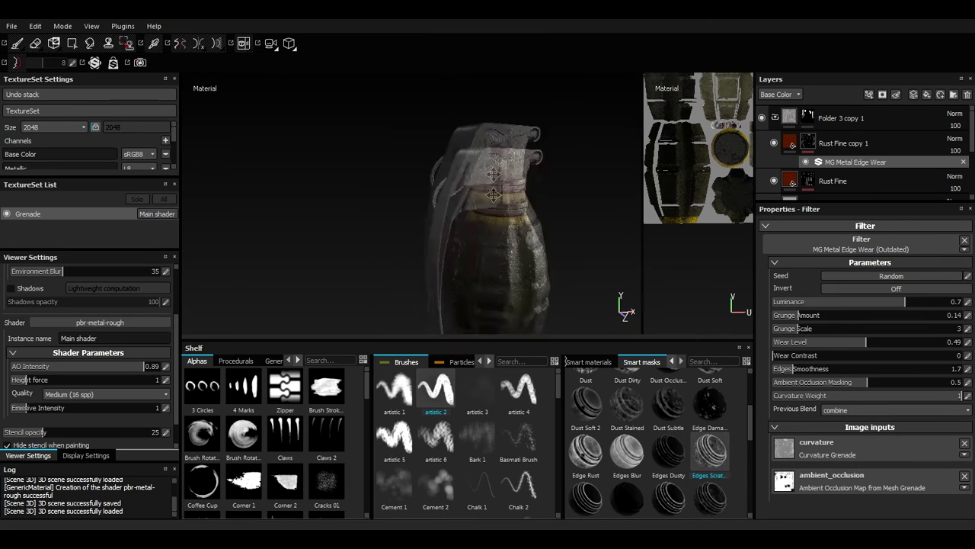
pyautogui.keyDown('alt'); pyautogui.moveTo(518, 200); pyautogui.dragTo(532, 262); pyautogui.keyUp('alt')
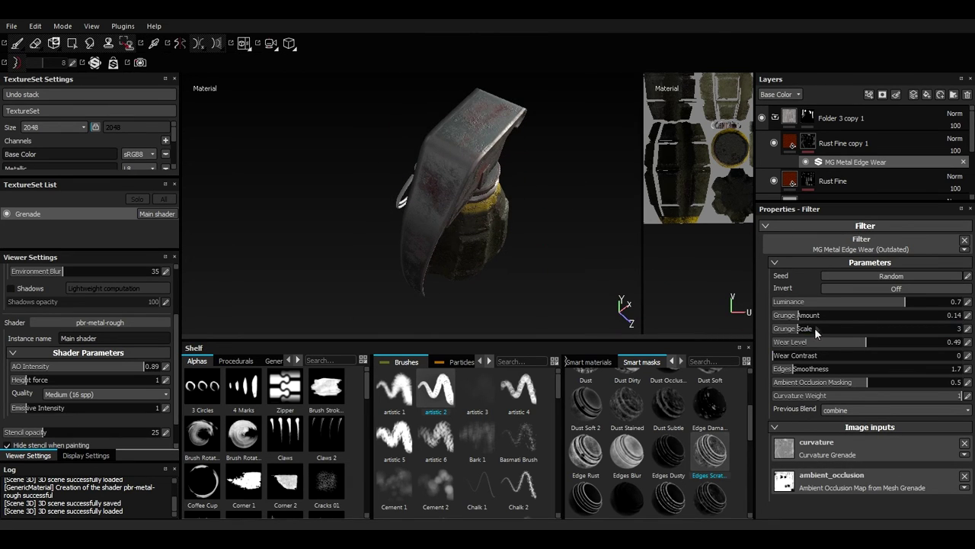
pyautogui.moveTo(864, 342)
pyautogui.mouseDown()
pyautogui.moveTo(835, 342)
pyautogui.moveTo(859, 342)
pyautogui.mouseUp()
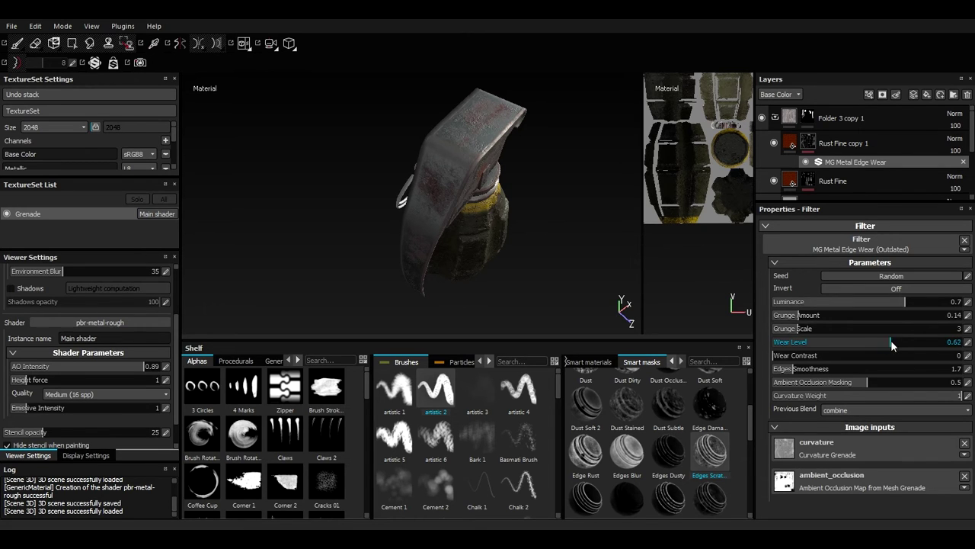
pyautogui.moveTo(892, 342); pyautogui.dragTo(908, 342)
pyautogui.moveTo(904, 302); pyautogui.dragTo(891, 303)
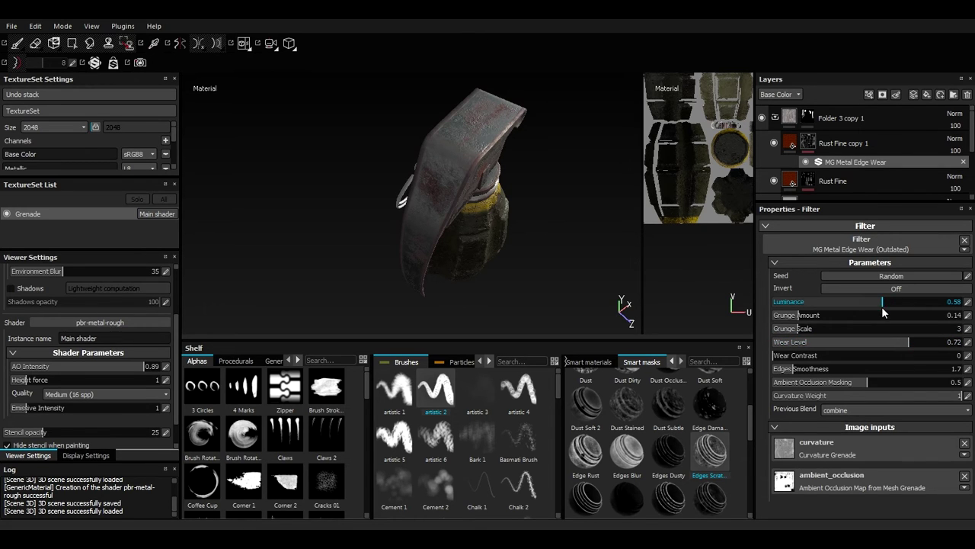
# Set the Global Balance of the lever's Rust Fine MG Mask Editor to 0.55
pyautogui.keyDown('alt'); pyautogui.moveTo(533, 237); pyautogui.dragTo(499, 221); pyautogui.keyUp('alt')
pyautogui.click(808, 182)
pyautogui.scroll(-1, 863, 183)
pyautogui.click(847, 164)
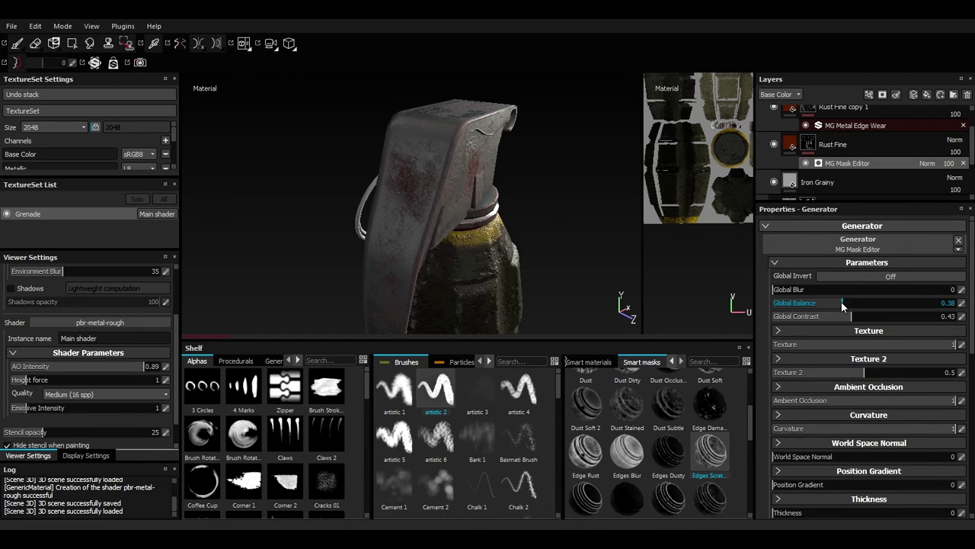
pyautogui.moveTo(841, 302)
pyautogui.mouseDown()
pyautogui.moveTo(874, 302)
pyautogui.moveTo(778, 291)
pyautogui.mouseUp()
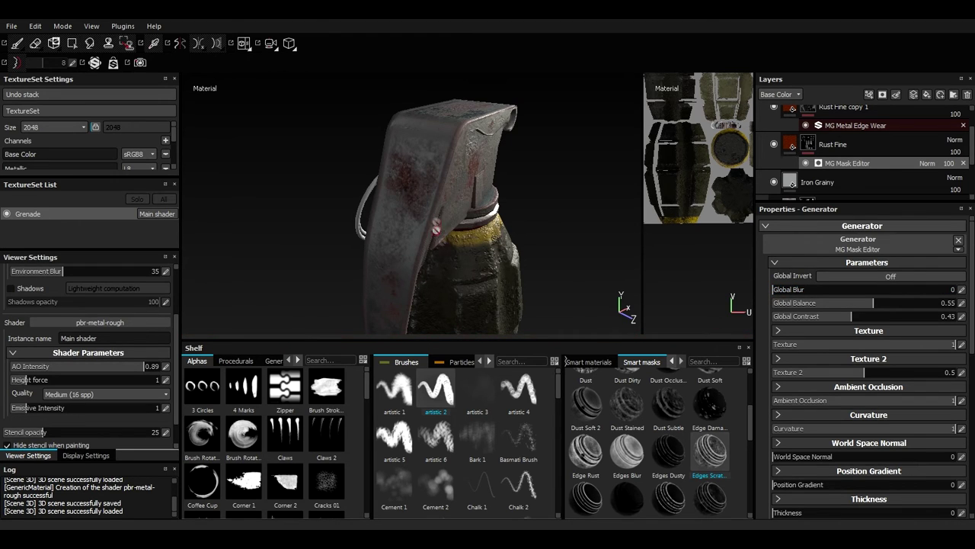
# Fill the pull ring and its attachment loop into Folder 3 copy 1's mask with Polygon Fill
pyautogui.keyDown('alt'); pyautogui.moveTo(436, 226); pyautogui.dragTo(458, 124, button='right'); pyautogui.keyUp('alt')
pyautogui.keyDown('alt'); pyautogui.moveTo(457, 124); pyautogui.dragTo(694, 257); pyautogui.keyUp('alt')
pyautogui.scroll(4, 485, 264)
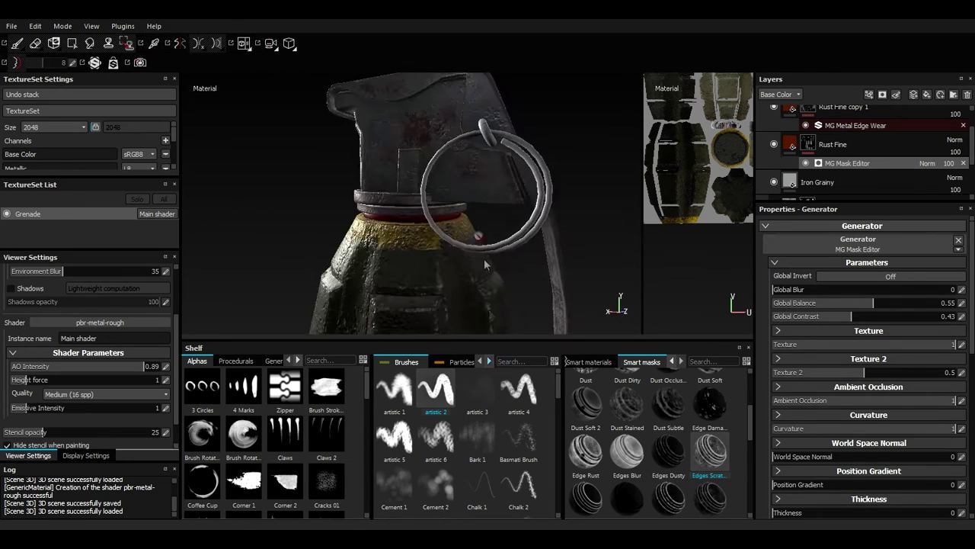
pyautogui.keyDown('alt'); pyautogui.moveTo(553, 248); pyautogui.dragTo(396, 465); pyautogui.keyUp('alt')
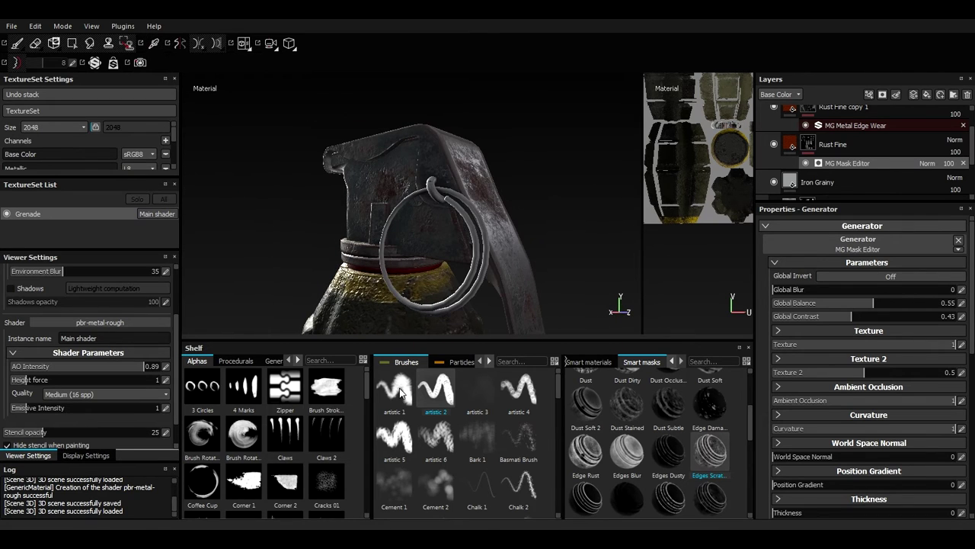
pyautogui.keyDown('alt'); pyautogui.moveTo(414, 197); pyautogui.dragTo(477, 199); pyautogui.keyUp('alt')
pyautogui.scroll(4, 480, 201)
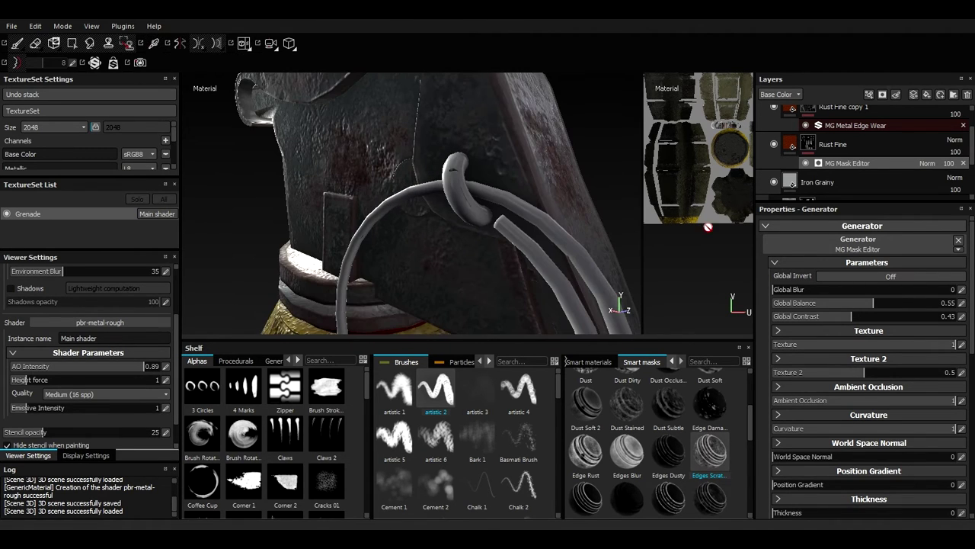
pyautogui.scroll(5, 801, 129)
pyautogui.click(809, 118)
pyautogui.press('4')
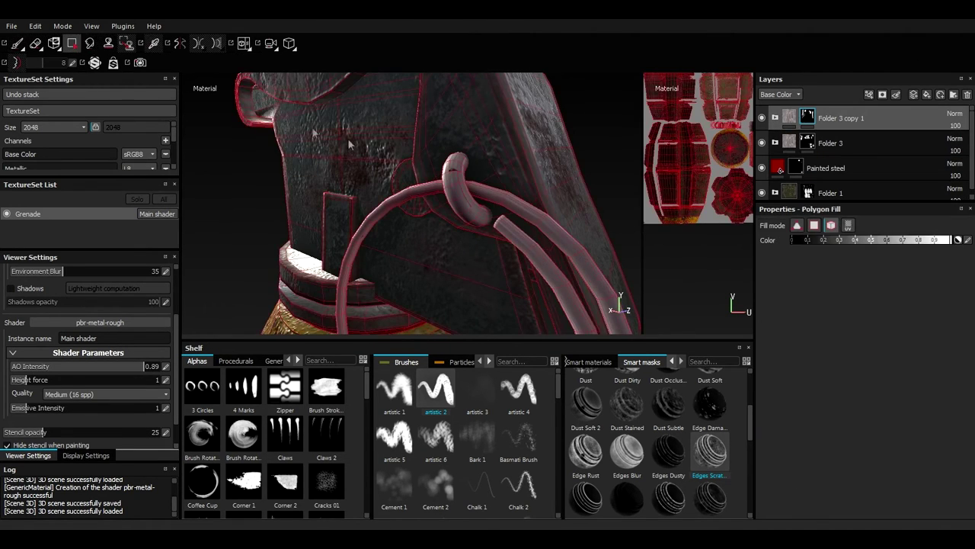
pyautogui.click(453, 181)
pyautogui.click(519, 214)
pyautogui.scroll(-4, 577, 255)
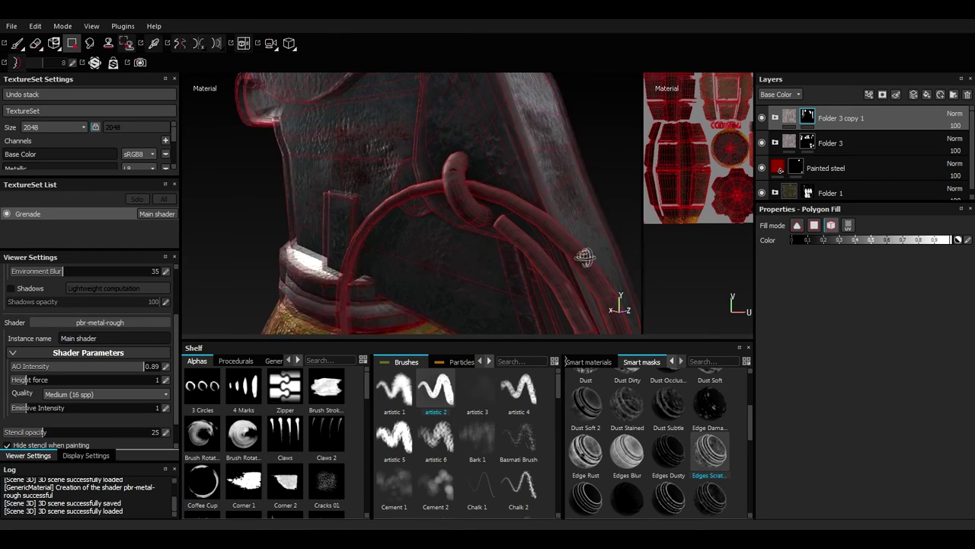
# Duplicate Folder 3 copy 1 and remove the pull ring from the original folder's mask using black Polygon Fill
pyautogui.click(17, 43)
pyautogui.moveTo(582, 233)
pyautogui.keyDown('alt'); pyautogui.mouseDown()
pyautogui.moveTo(614, 259)
pyautogui.moveTo(602, 202)
pyautogui.mouseUp(); pyautogui.keyUp('alt')
pyautogui.scroll(5, 614, 261)
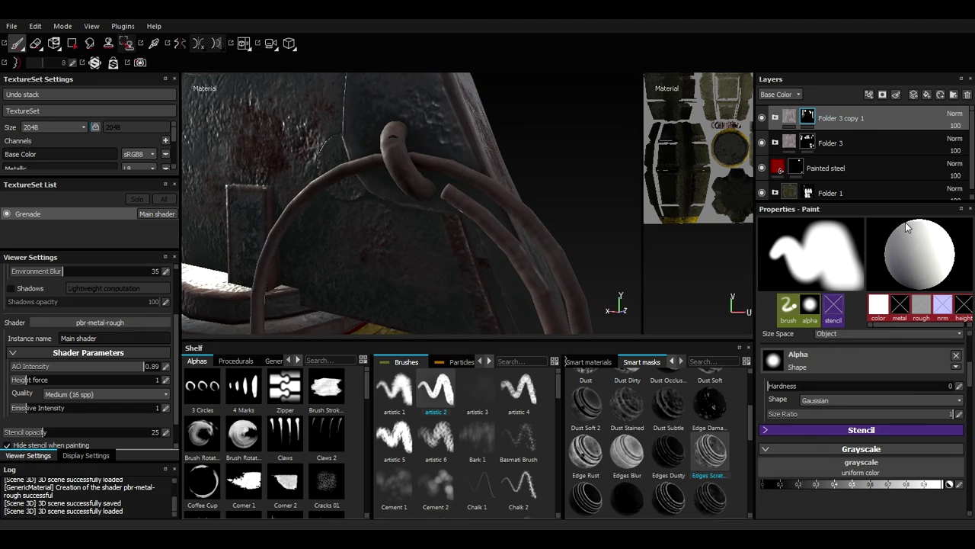
pyautogui.hotkey('ctrl', 'd')
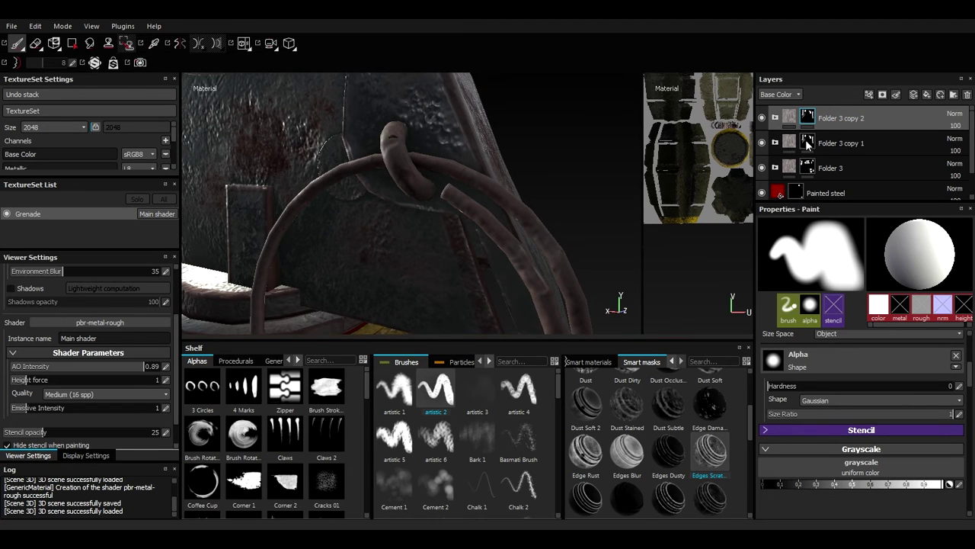
pyautogui.click(806, 141)
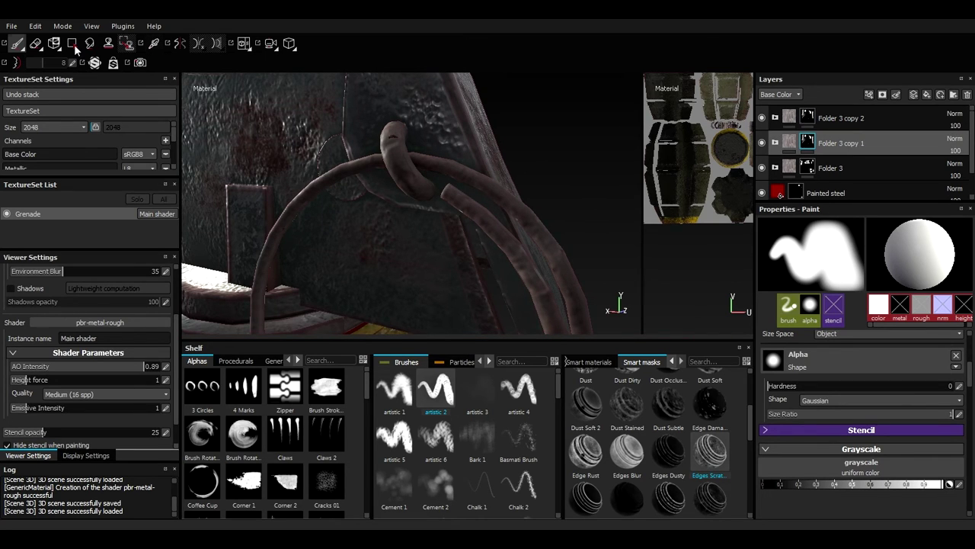
pyautogui.click(73, 43)
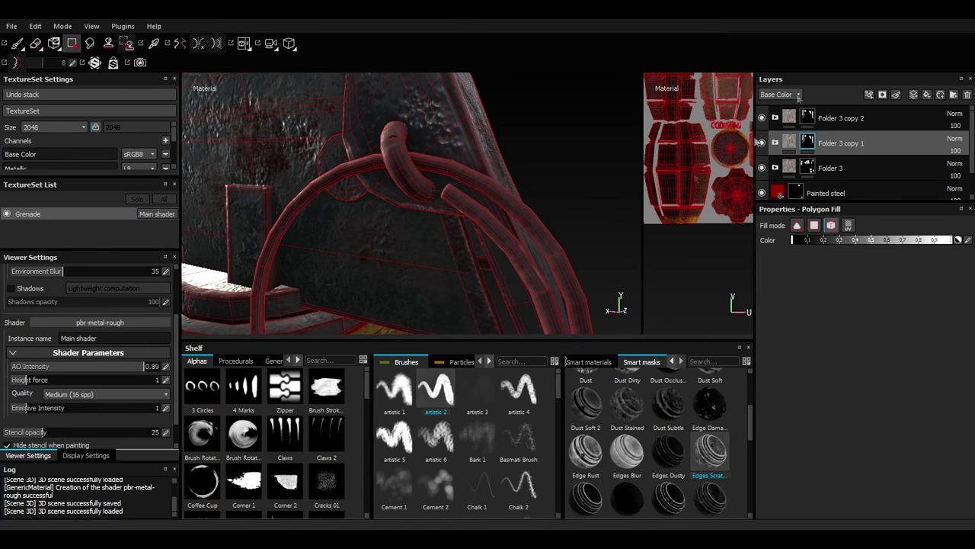
# Clear Folder 3 copy 2's mask to black and fill only the pull ring and its attachment loop into it
pyautogui.click(808, 117)
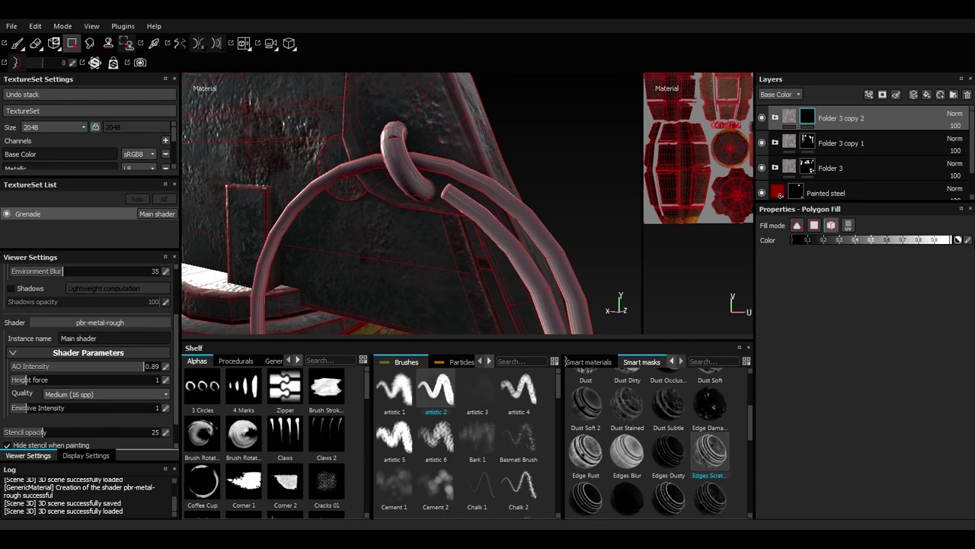
pyautogui.click(539, 227)
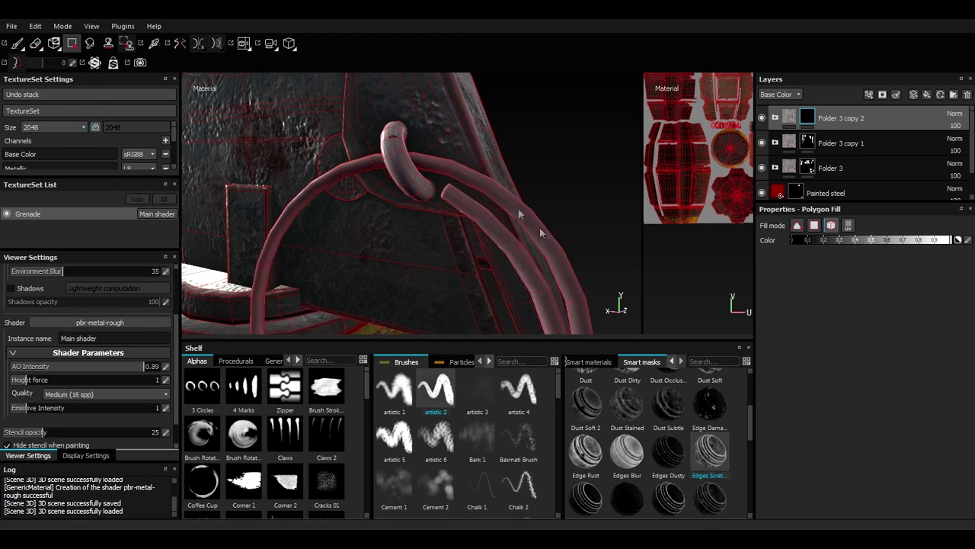
pyautogui.click(399, 160)
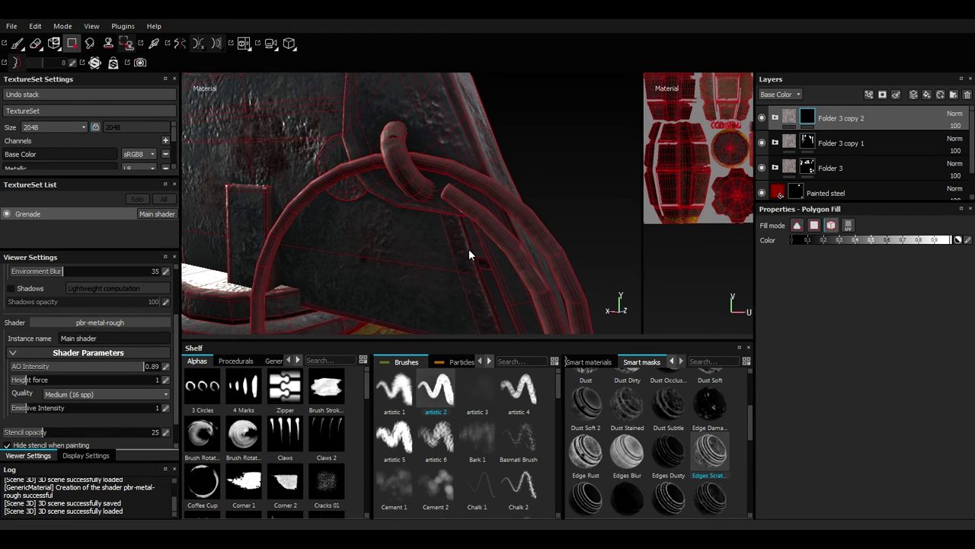
# Try Rust Fine copy 1 in Folder 3 copy 2 at 0 opacity and restore it to 100
pyautogui.keyDown('alt'); pyautogui.moveTo(469, 248); pyautogui.dragTo(487, 242); pyautogui.keyUp('alt')
pyautogui.keyDown('alt'); pyautogui.moveTo(488, 242); pyautogui.dragTo(485, 182, button='right'); pyautogui.keyUp('alt')
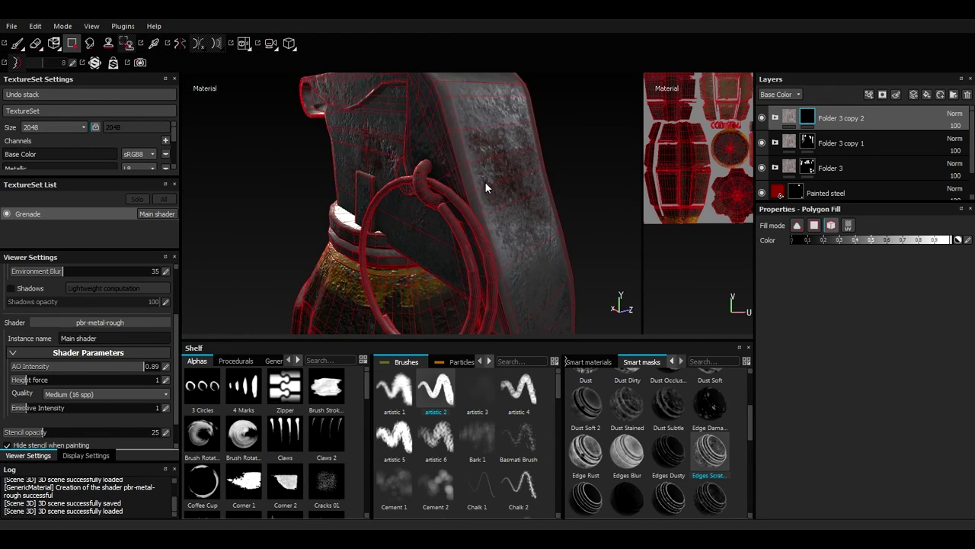
pyautogui.click(775, 118)
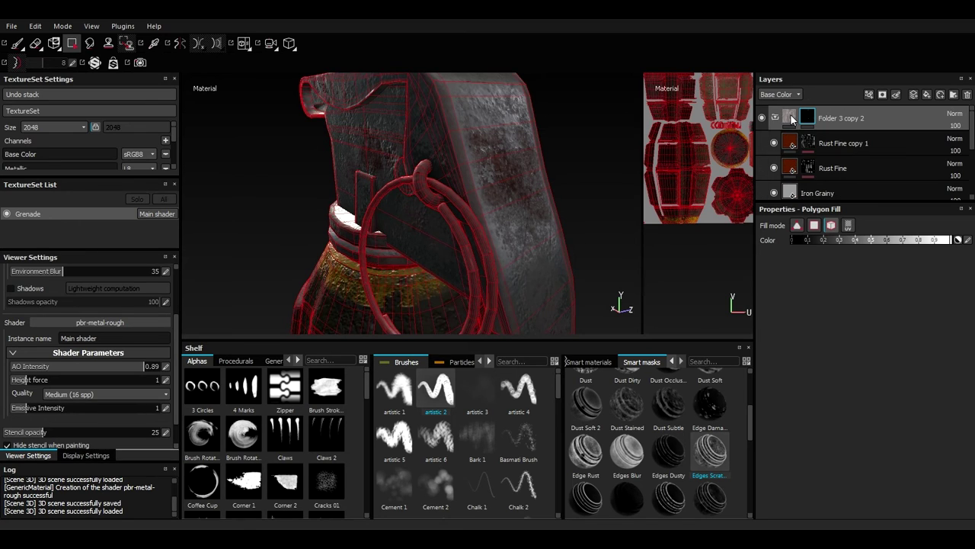
pyautogui.click(791, 117)
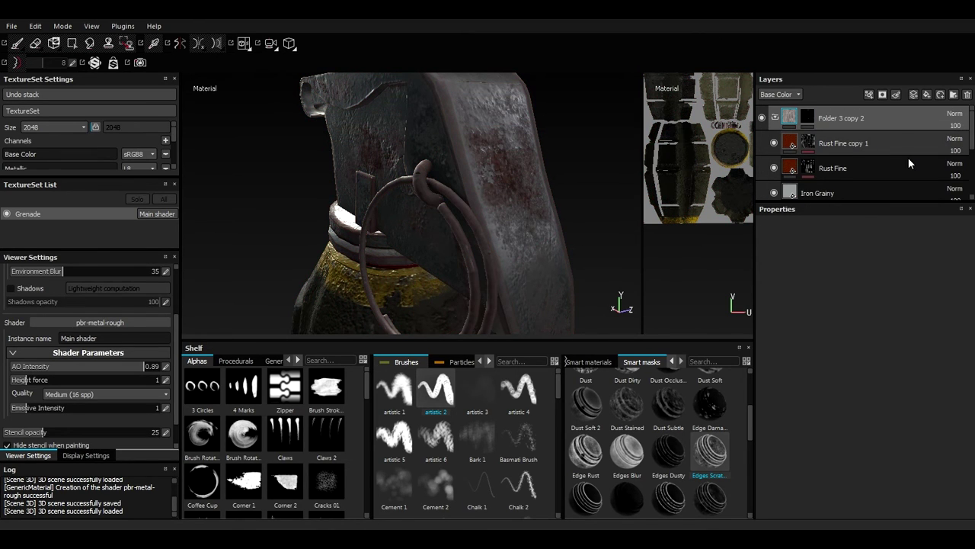
pyautogui.click(954, 151)
pyautogui.write('0')
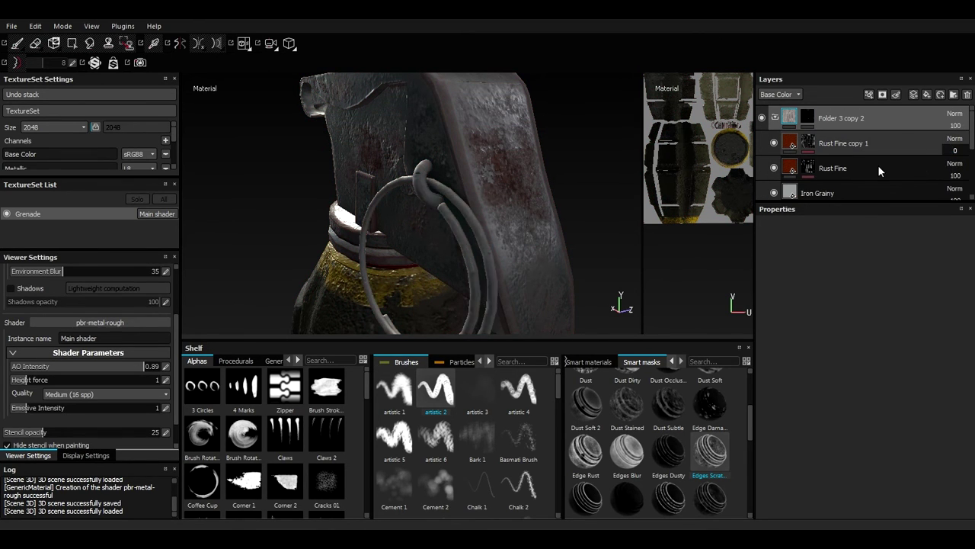
pyautogui.moveTo(938, 167); pyautogui.dragTo(969, 167)
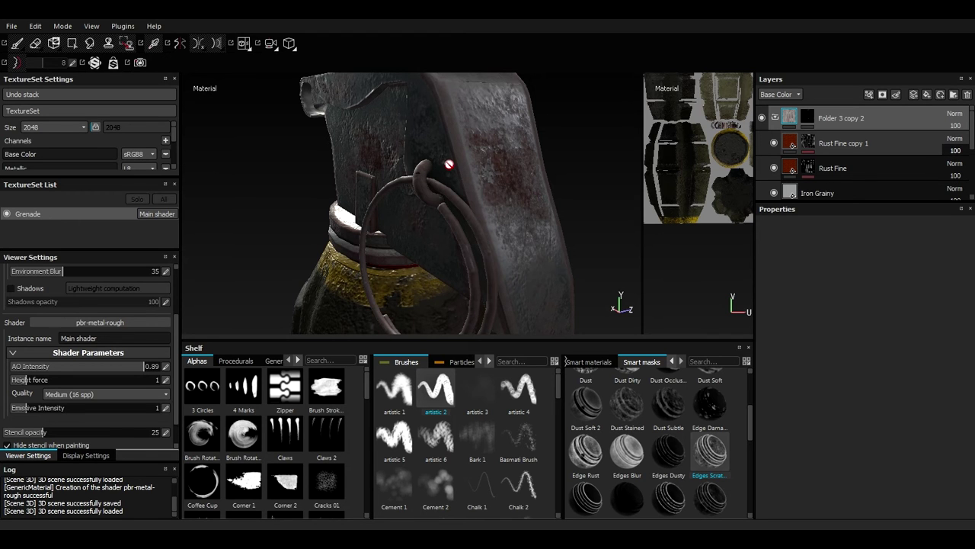
# Set the UV Scale of Rust Fine copy 1 in Folder 3 copy 2 to 10 for finer rust on the pull ring
pyautogui.keyDown('alt'); pyautogui.moveTo(449, 164); pyautogui.dragTo(565, 316, button='right'); pyautogui.keyUp('alt')
pyautogui.keyDown('alt'); pyautogui.moveTo(565, 316); pyautogui.dragTo(457, 138, button='middle'); pyautogui.keyUp('alt')
pyautogui.keyDown('alt'); pyautogui.moveTo(457, 137); pyautogui.dragTo(427, 254, button='right'); pyautogui.keyUp('alt')
pyautogui.keyDown('alt'); pyautogui.moveTo(427, 255); pyautogui.dragTo(582, 253); pyautogui.keyUp('alt')
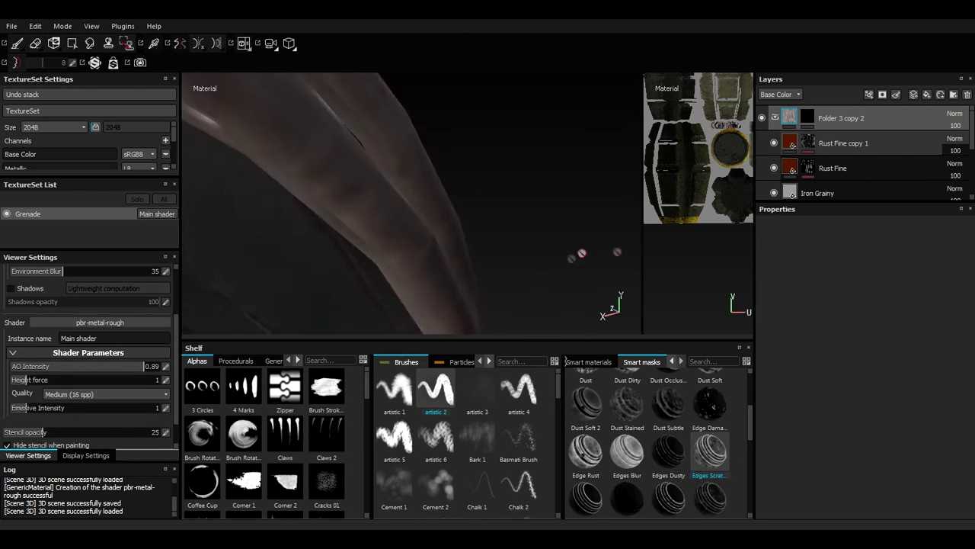
pyautogui.keyDown('alt'); pyautogui.moveTo(582, 253); pyautogui.dragTo(438, 300, button='right'); pyautogui.keyUp('alt')
pyautogui.keyDown('alt'); pyautogui.moveTo(437, 300); pyautogui.dragTo(475, 144, button='middle'); pyautogui.keyUp('alt')
pyautogui.keyDown('alt'); pyautogui.moveTo(475, 144); pyautogui.dragTo(415, 145, button='right'); pyautogui.keyUp('alt')
pyautogui.keyDown('alt'); pyautogui.moveTo(415, 144); pyautogui.dragTo(446, 269, button='middle'); pyautogui.keyUp('alt')
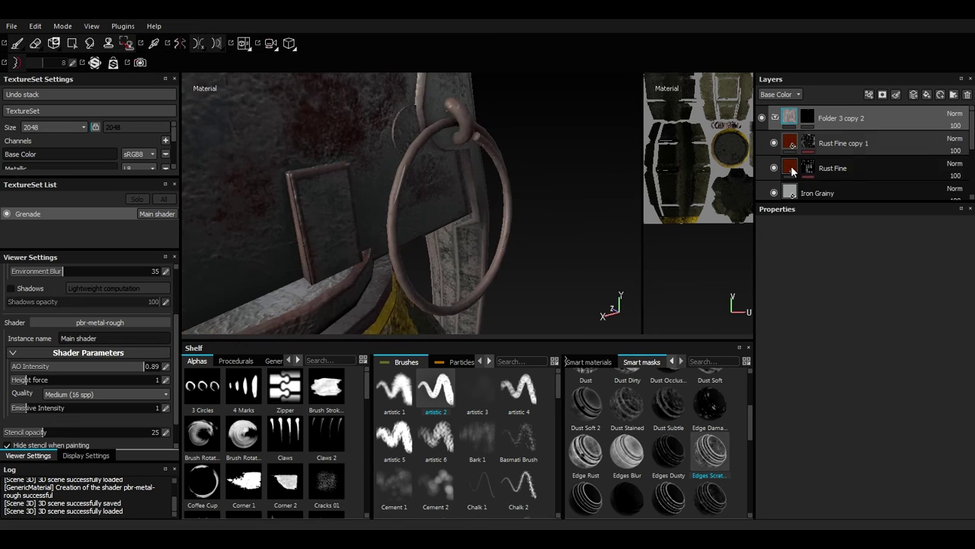
pyautogui.click(796, 143)
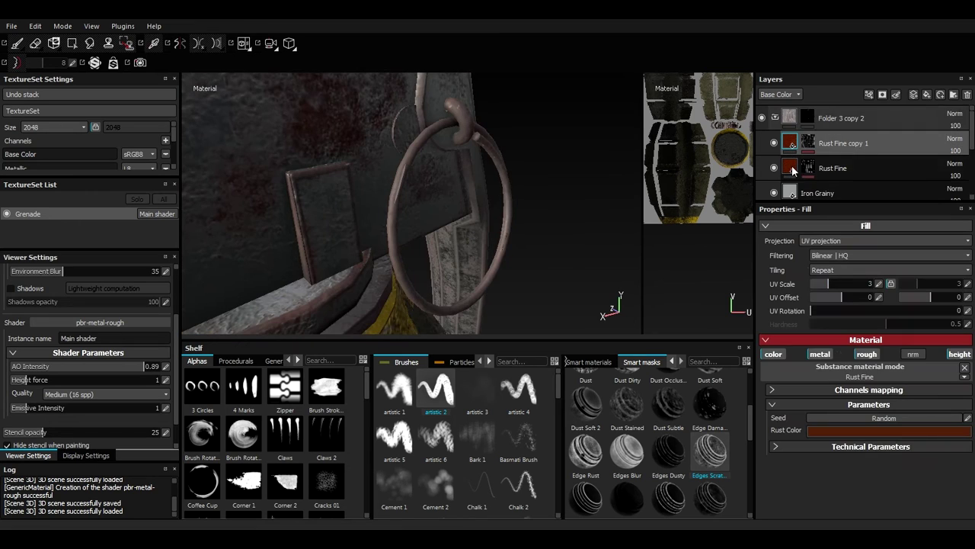
pyautogui.click(879, 284)
pyautogui.press('Return')
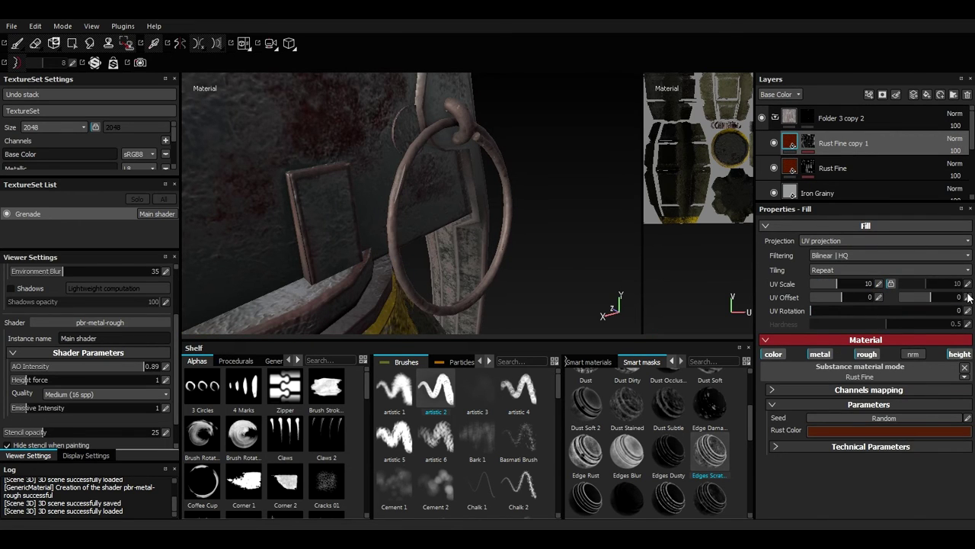
# Try a UV Scale of 36.28 on Rust Fine copy 1 and return it to 10
pyautogui.keyDown('alt'); pyautogui.moveTo(564, 228); pyautogui.dragTo(411, 242); pyautogui.keyUp('alt')
pyautogui.moveTo(835, 285); pyautogui.dragTo(851, 286)
pyautogui.keyDown('alt'); pyautogui.moveTo(471, 153); pyautogui.dragTo(671, 167); pyautogui.keyUp('alt')
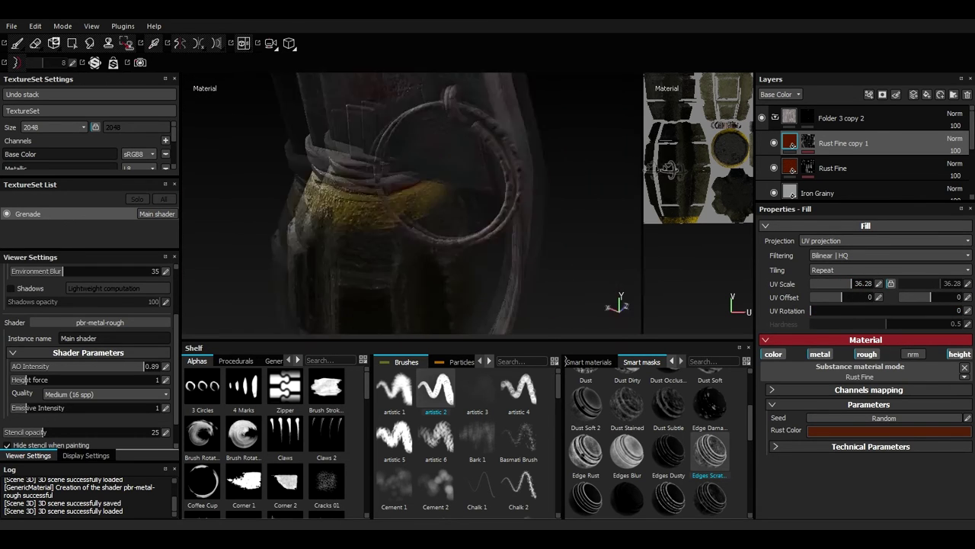
pyautogui.keyDown('alt'); pyautogui.moveTo(488, 182); pyautogui.dragTo(515, 285, button='right'); pyautogui.keyUp('alt')
pyautogui.keyDown('alt'); pyautogui.moveTo(516, 285); pyautogui.dragTo(526, 297); pyautogui.keyUp('alt')
pyautogui.keyDown('alt'); pyautogui.moveTo(526, 297); pyautogui.dragTo(506, 285, button='right'); pyautogui.keyUp('alt')
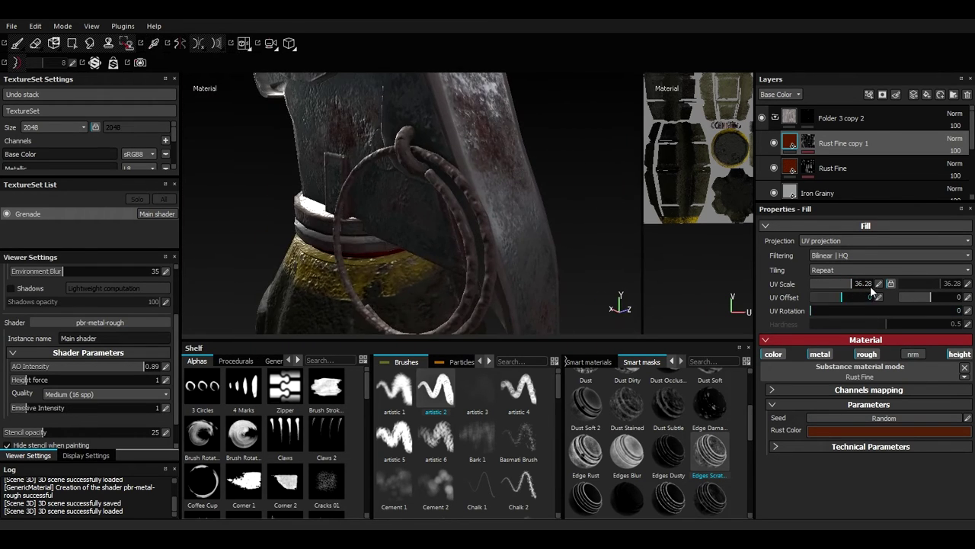
pyautogui.click(879, 285)
pyautogui.write('2')
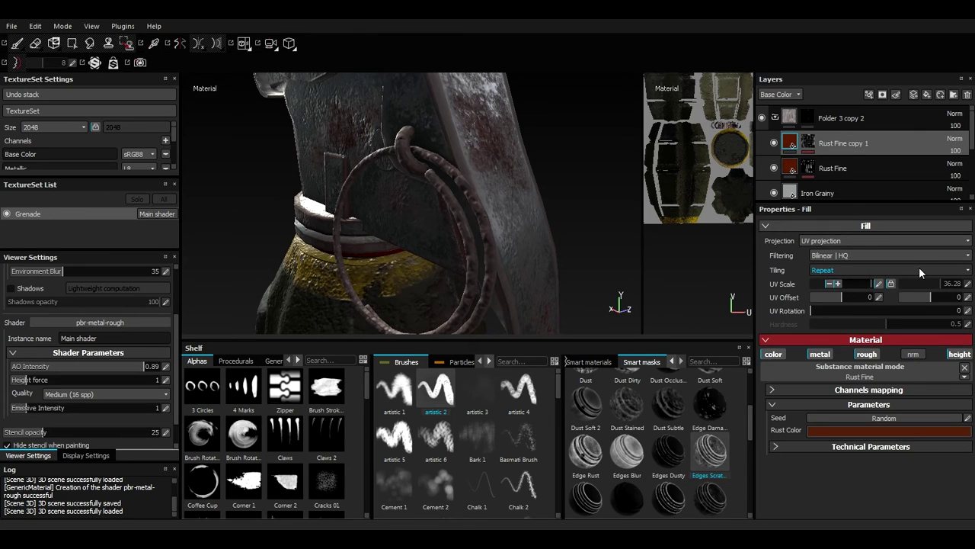
pyautogui.write('10')
pyautogui.press('Return')
# Set the UV Scale of the Rust Fine and Iron Grainy layers in Folder 3 copy 2 to 10
pyautogui.click(858, 171)
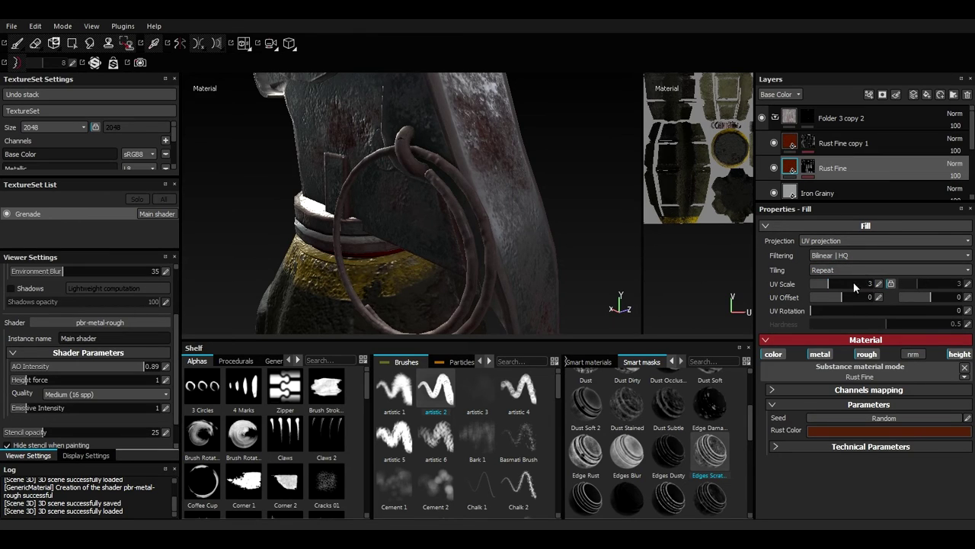
pyautogui.click(853, 286)
pyautogui.write('10')
pyautogui.press('Return')
pyautogui.click(793, 116)
pyautogui.click(823, 197)
pyautogui.click(877, 283)
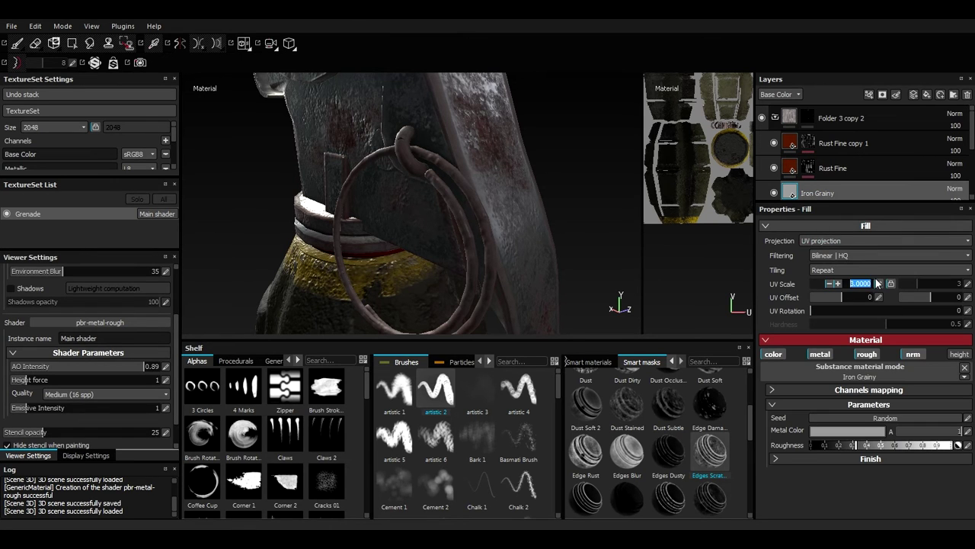
pyautogui.press('Return')
# Lower the Roughness of Folder 3 copy 2's Iron Grainy layer to about 0.15
pyautogui.scroll(-5, 459, 226)
pyautogui.keyDown('alt'); pyautogui.moveTo(459, 226); pyautogui.dragTo(502, 108); pyautogui.keyUp('alt')
pyautogui.keyDown('shift'); pyautogui.moveTo(502, 109); pyautogui.dragTo(444, 227, button='right'); pyautogui.keyUp('shift')
pyautogui.keyDown('alt'); pyautogui.moveTo(444, 227); pyautogui.dragTo(452, 204); pyautogui.keyUp('alt')
pyautogui.keyDown('alt'); pyautogui.moveTo(452, 205); pyautogui.dragTo(526, 237, button='right'); pyautogui.keyUp('alt')
pyautogui.keyDown('alt'); pyautogui.moveTo(429, 28); pyautogui.dragTo(437, 144, button='right'); pyautogui.keyUp('alt')
pyautogui.keyDown('alt'); pyautogui.moveTo(438, 144); pyautogui.dragTo(484, 264); pyautogui.keyUp('alt')
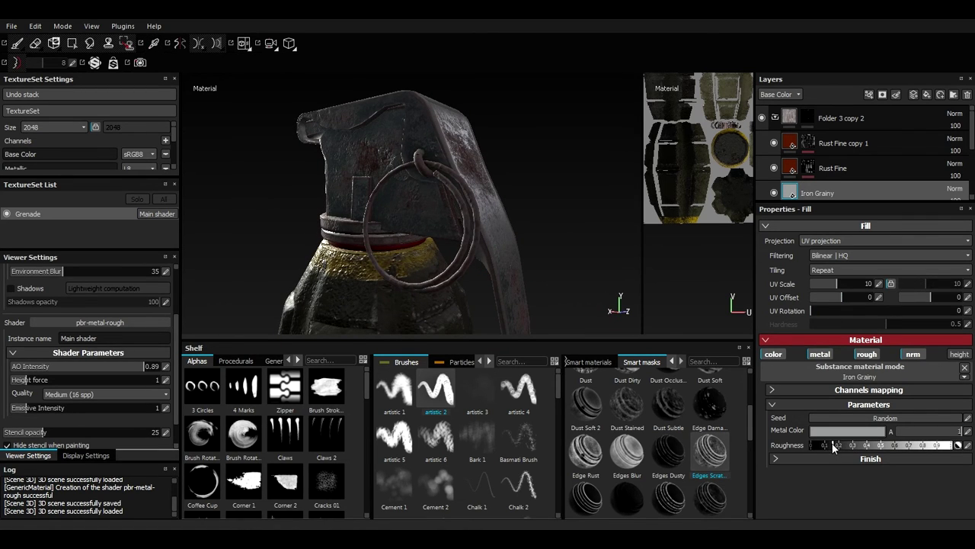
# Try a different projection mode for the Rust Fine layer in Folder 3 copy 2 and undo it
pyautogui.click(808, 118)
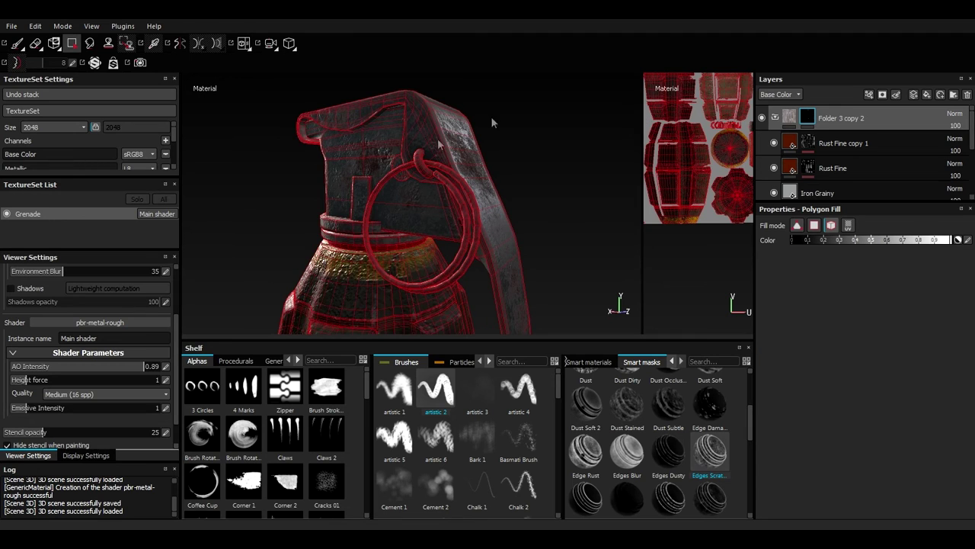
pyautogui.moveTo(433, 142)
pyautogui.keyDown('alt'); pyautogui.mouseDown(button='right')
pyautogui.moveTo(469, 240)
pyautogui.moveTo(465, 280)
pyautogui.mouseUp(button='right'); pyautogui.keyUp('alt')
pyautogui.keyDown('alt'); pyautogui.moveTo(465, 280); pyautogui.dragTo(500, 261); pyautogui.keyUp('alt')
pyautogui.keyDown('alt'); pyautogui.moveTo(501, 261); pyautogui.dragTo(468, 218, button='right'); pyautogui.keyUp('alt')
pyautogui.click(16, 44)
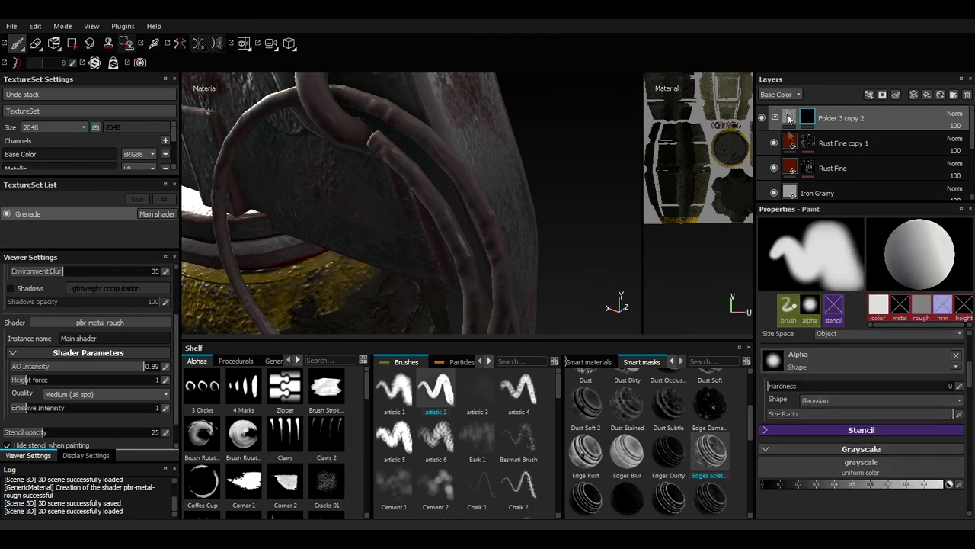
pyautogui.click(833, 168)
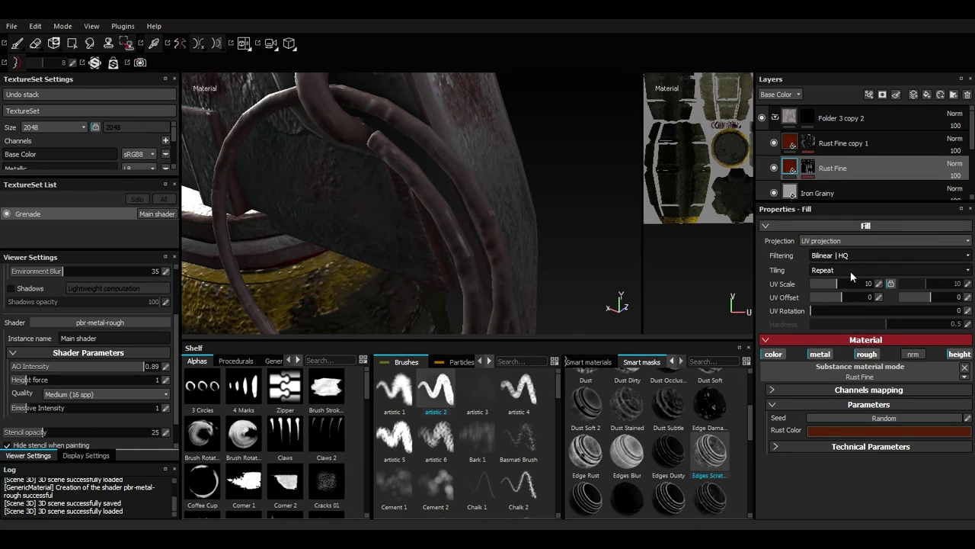
pyautogui.click(834, 243)
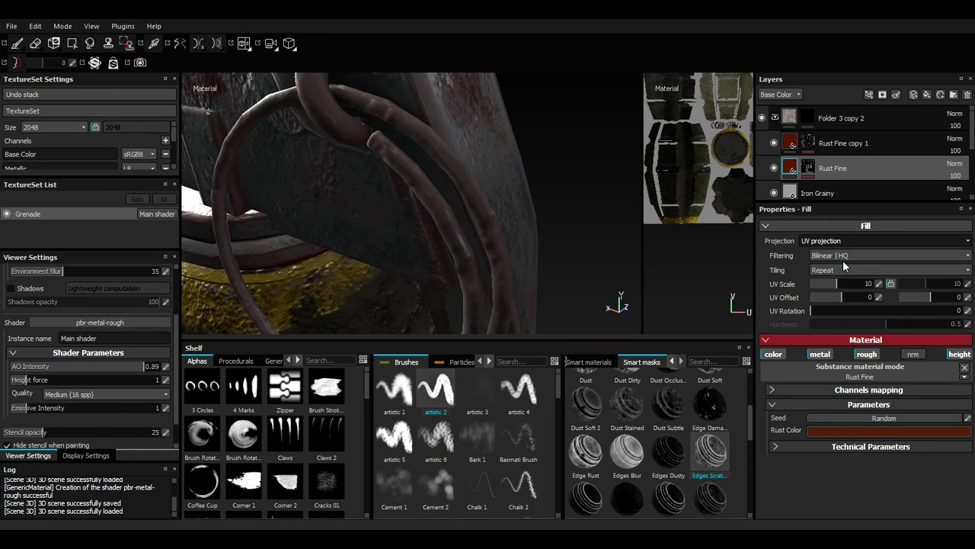
pyautogui.click(841, 256)
pyautogui.hotkey('ctrl', 'z')
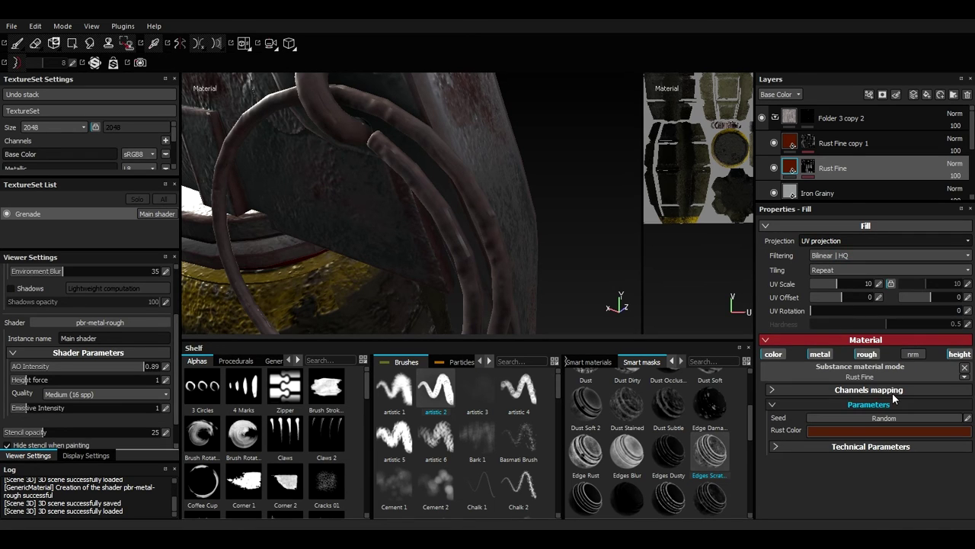
# Set the Global Balance of the pull ring's Rust Fine MG Mask Editor to 0.08
pyautogui.click(806, 169)
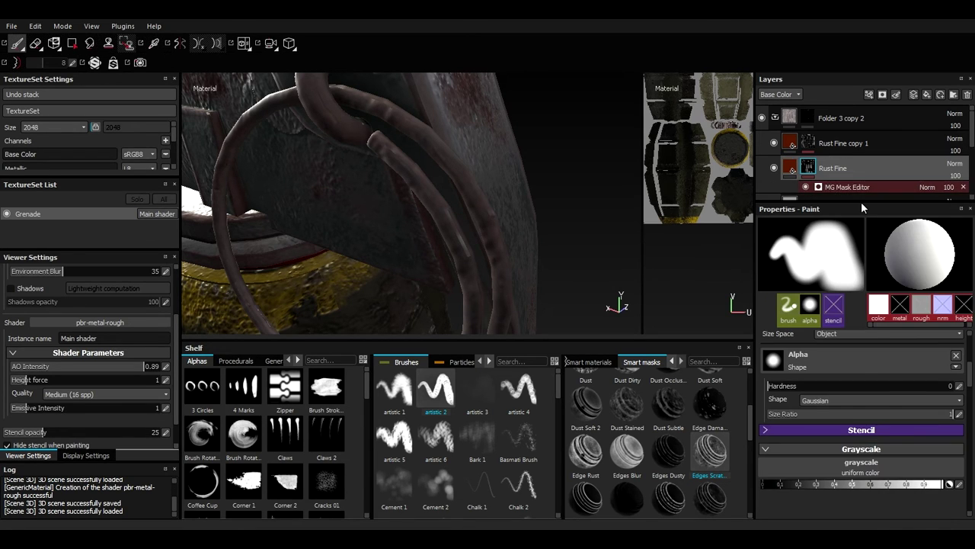
pyautogui.click(861, 190)
pyautogui.moveTo(873, 304); pyautogui.dragTo(812, 304)
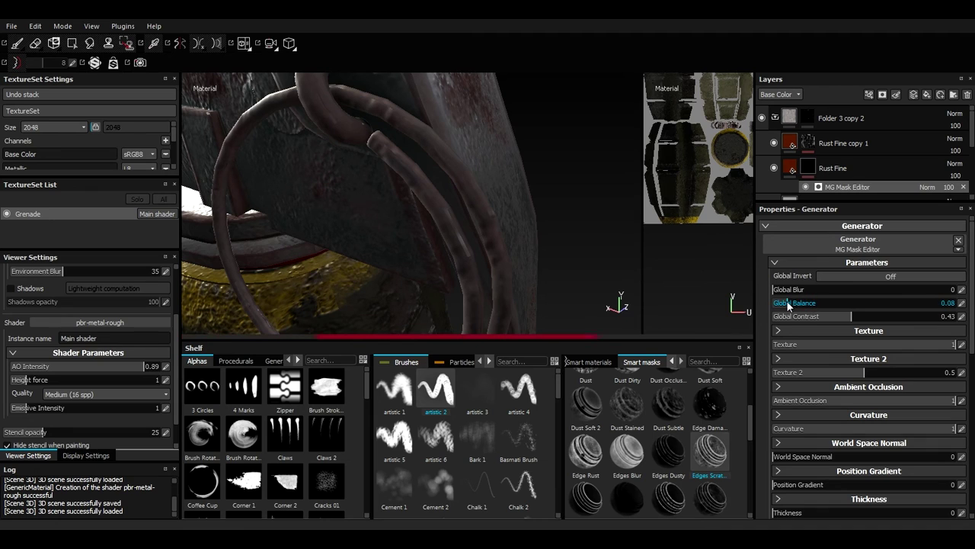
# Try to fill the pull ring with black in Folder 3 copy 1's mask using Polygon Fill
pyautogui.click(811, 143)
pyautogui.click(855, 162)
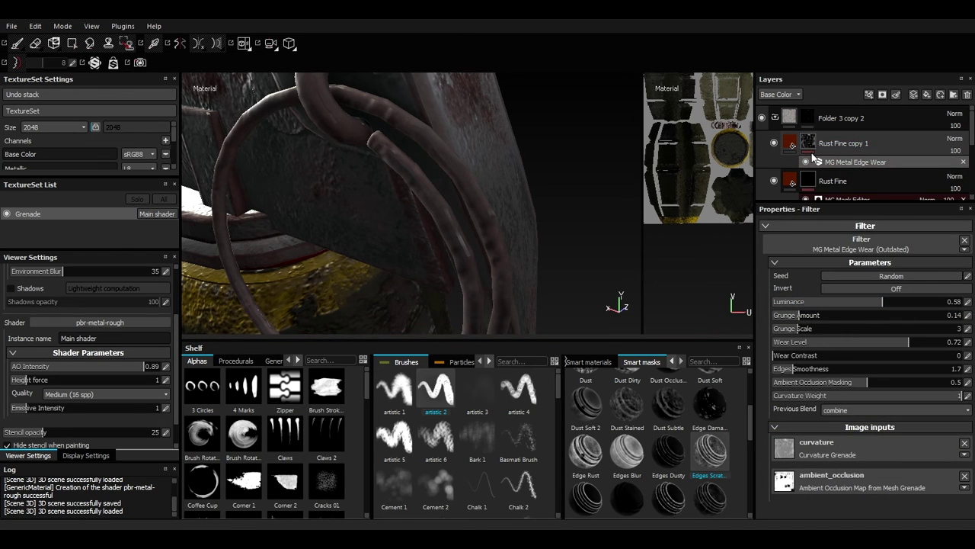
pyautogui.scroll(-2, 830, 168)
pyautogui.click(821, 176)
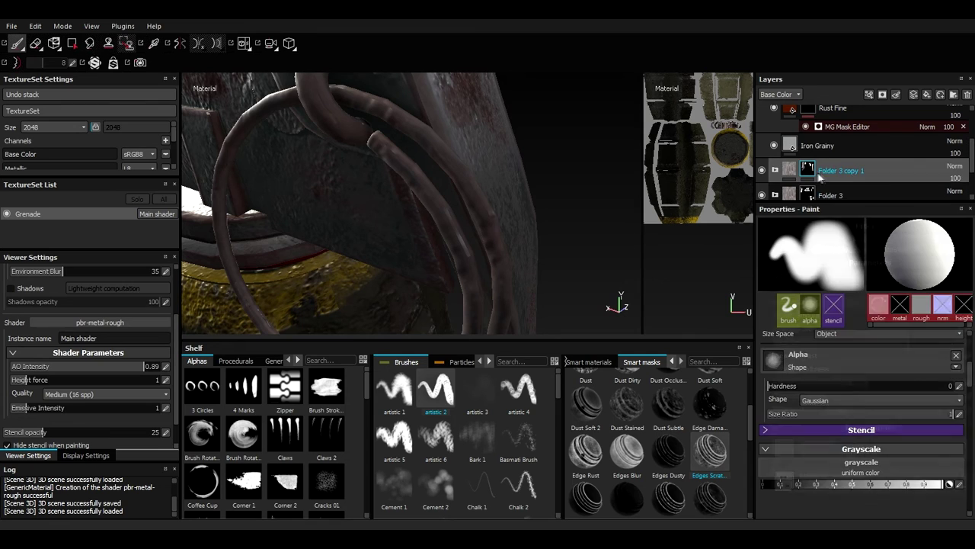
pyautogui.click(74, 44)
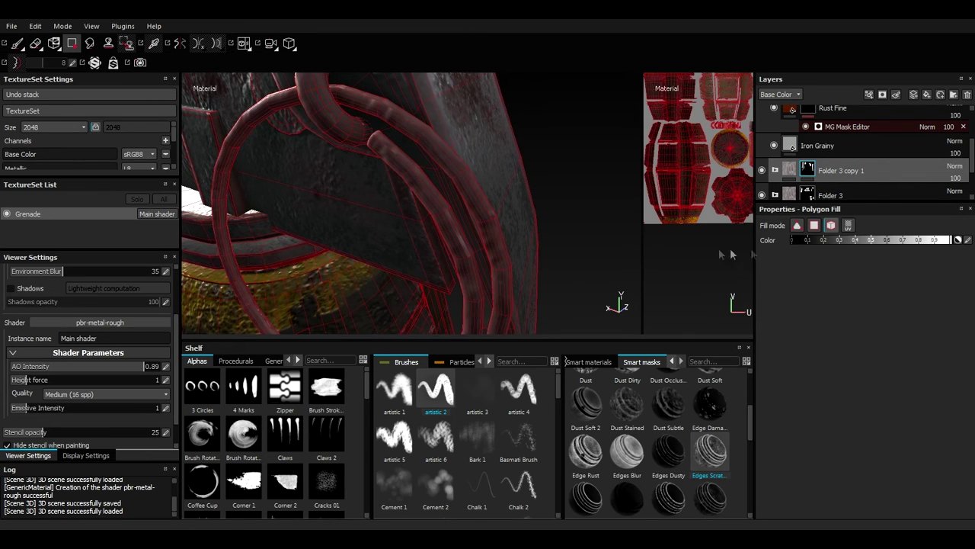
pyautogui.click(317, 100)
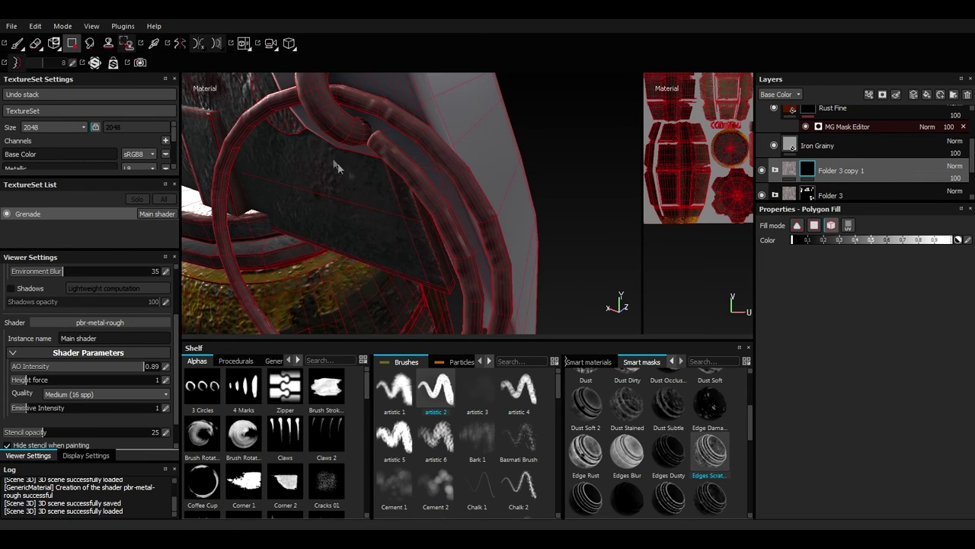
pyautogui.keyDown('alt'); pyautogui.moveTo(338, 165); pyautogui.dragTo(420, 211, button='middle'); pyautogui.keyUp('alt')
pyautogui.scroll(-2, 438, 196)
pyautogui.click(439, 197)
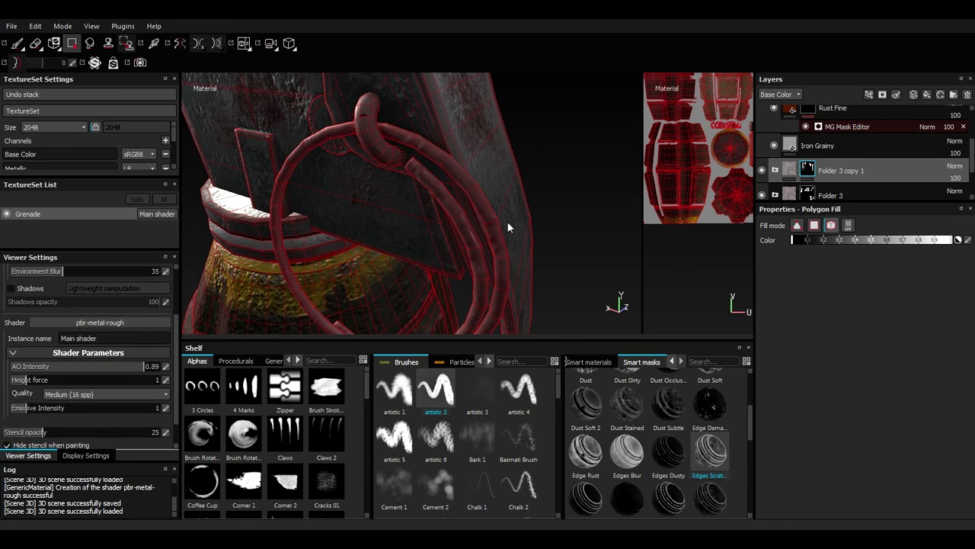
# Hide the Rust Fine copy 1 and Rust Fine layers in Folder 3 copy 2
pyautogui.scroll(3, 836, 189)
pyautogui.click(775, 118)
pyautogui.click(794, 118)
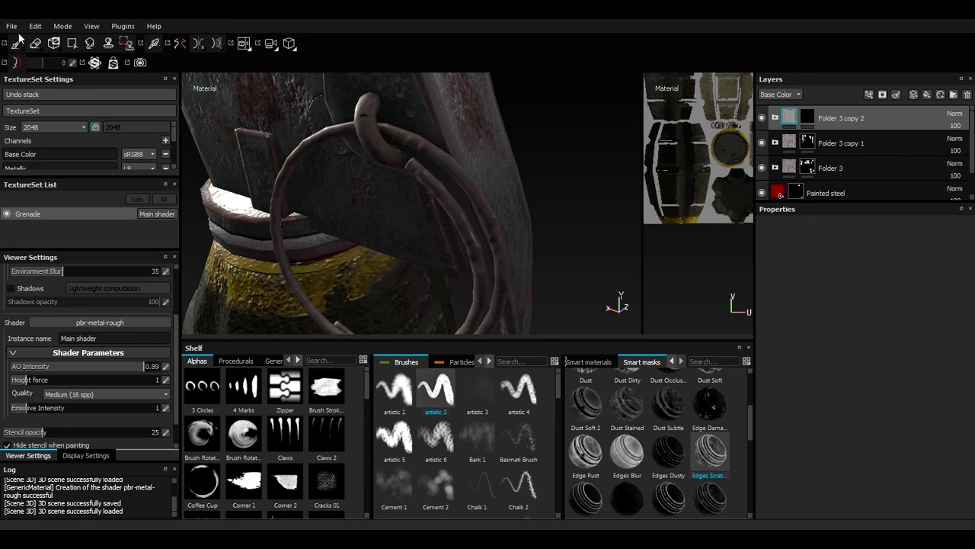
pyautogui.click(806, 119)
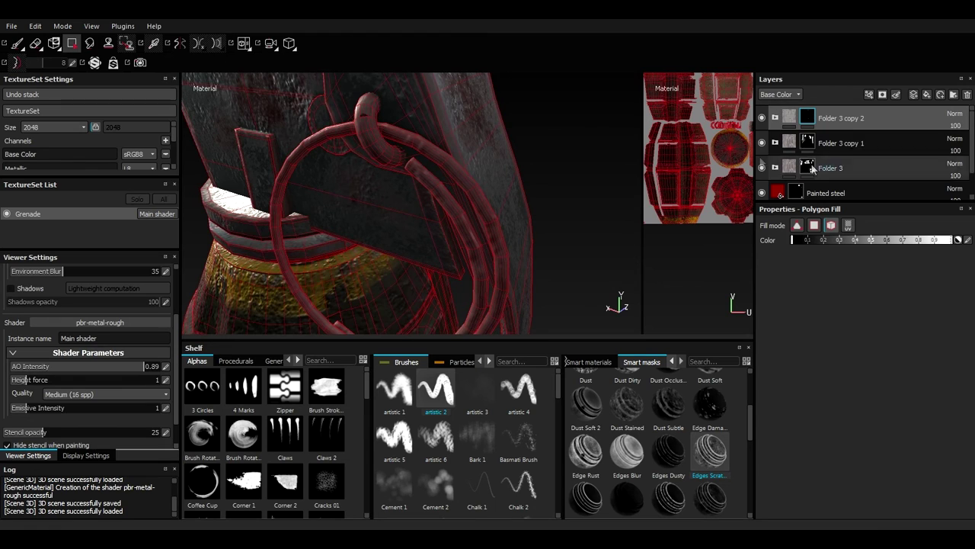
pyautogui.click(18, 44)
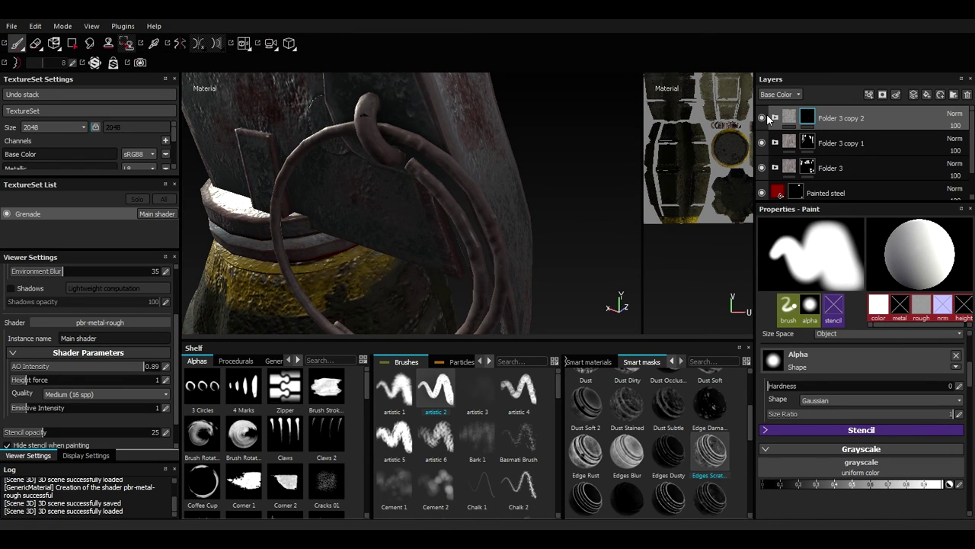
pyautogui.click(776, 118)
pyautogui.click(775, 143)
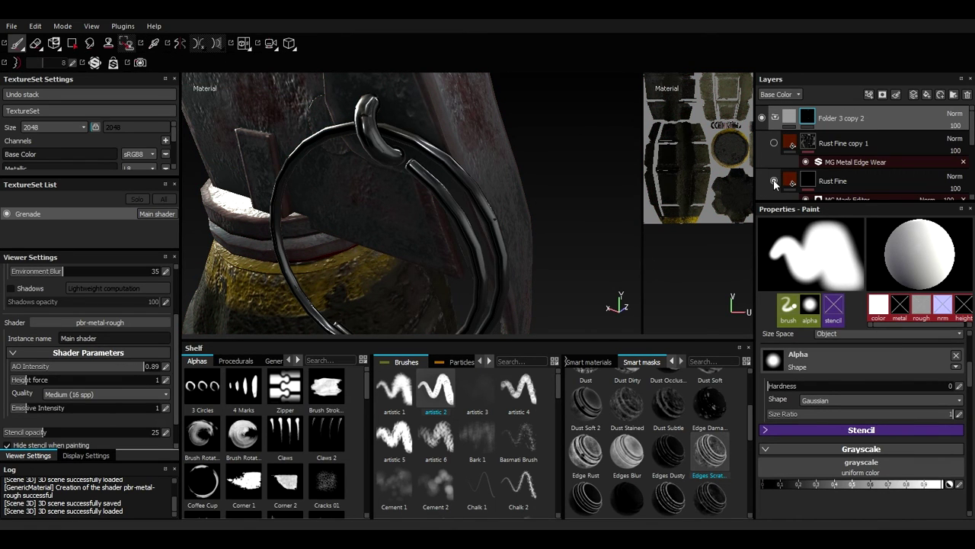
pyautogui.scroll(-5, 542, 288)
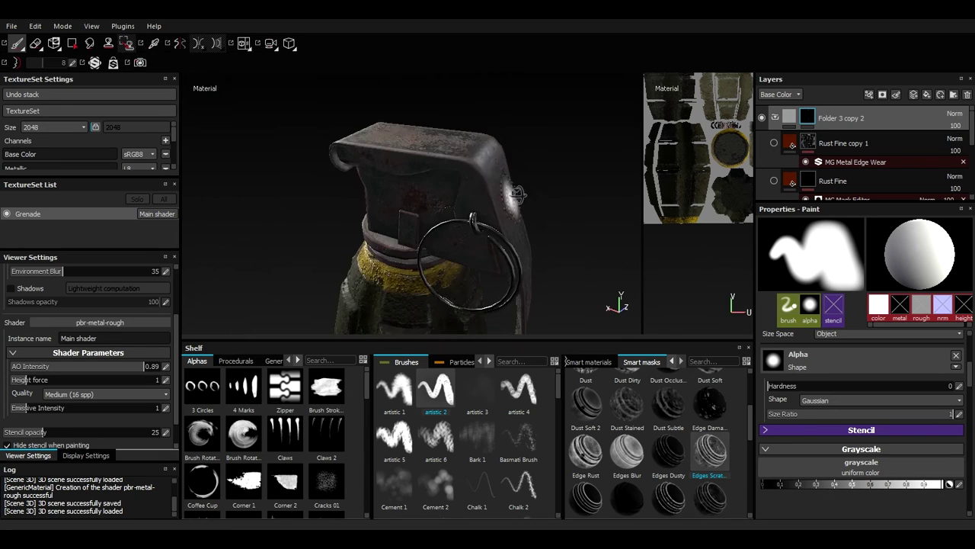
pyautogui.keyDown('alt'); pyautogui.moveTo(513, 191); pyautogui.dragTo(451, 162); pyautogui.keyUp('alt')
# Show Rust Fine copy 1 again and set its MG Metal Edge Wear filter to Grunge Amount 0.07 and Luminance 0.26
pyautogui.click(943, 181)
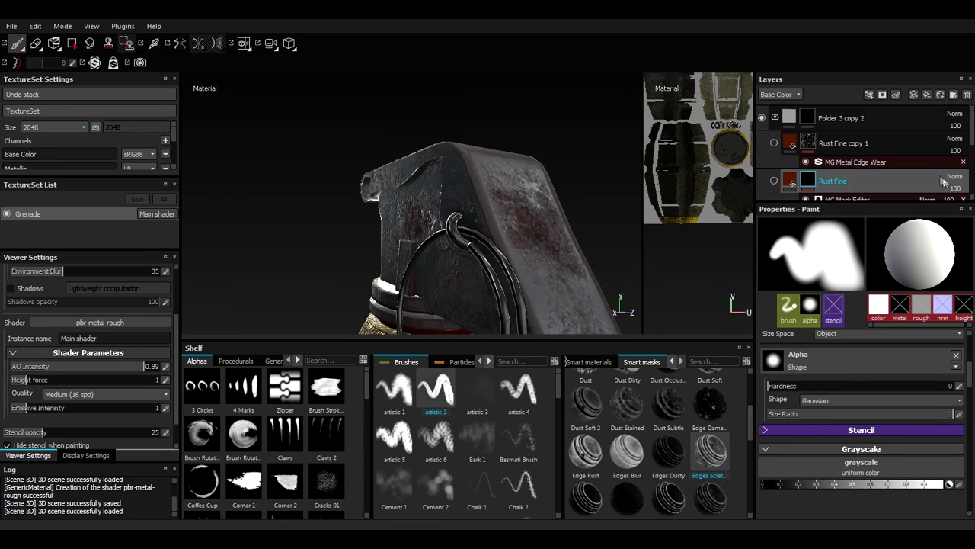
pyautogui.click(774, 145)
pyautogui.keyDown('alt'); pyautogui.moveTo(598, 169); pyautogui.dragTo(576, 202); pyautogui.keyUp('alt')
pyautogui.click(862, 162)
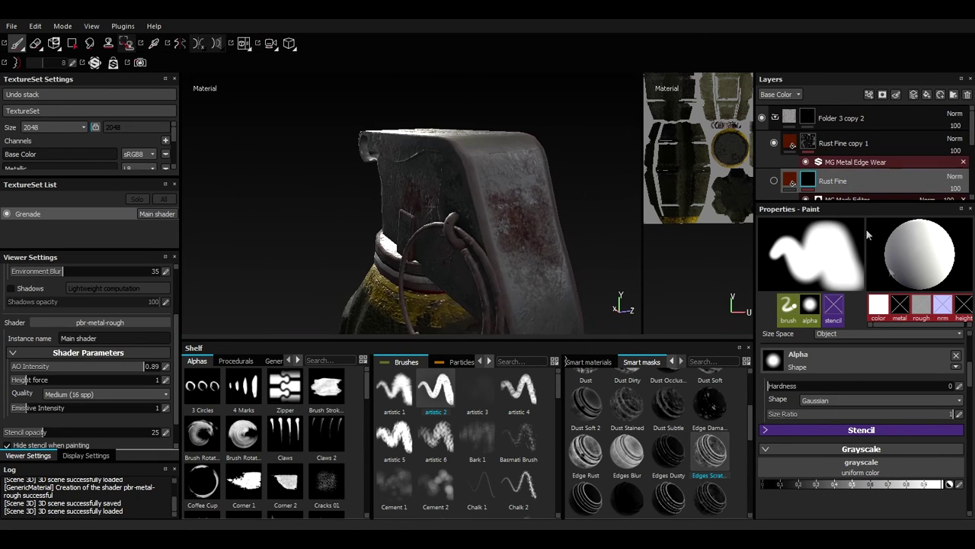
pyautogui.moveTo(795, 316); pyautogui.dragTo(786, 317)
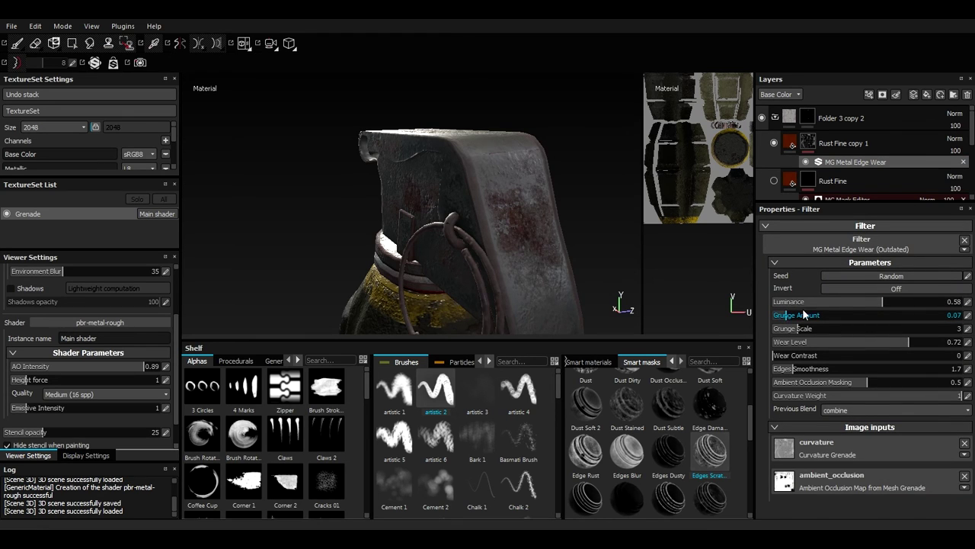
pyautogui.click(802, 302)
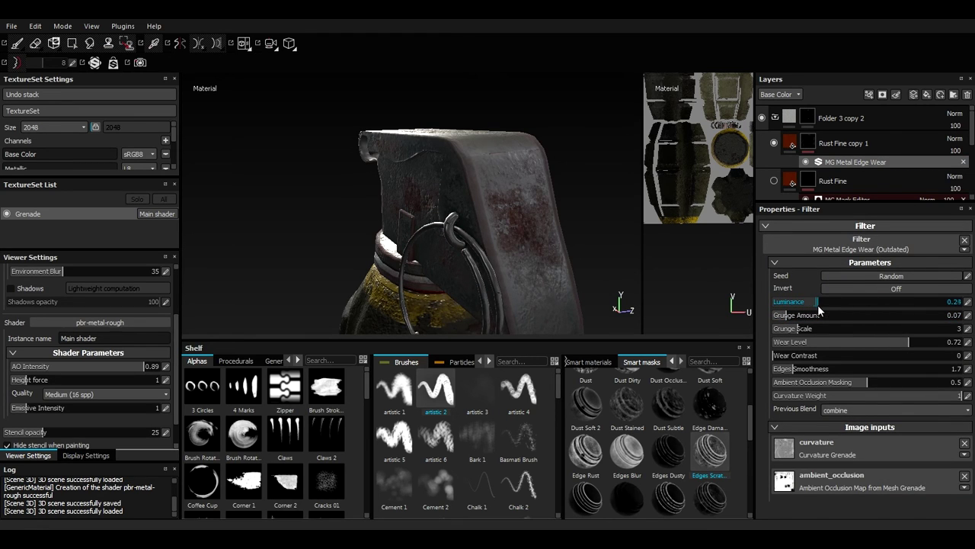
pyautogui.moveTo(819, 310); pyautogui.dragTo(823, 310)
pyautogui.keyDown('alt'); pyautogui.moveTo(543, 248); pyautogui.dragTo(601, 270); pyautogui.keyUp('alt')
pyautogui.scroll(-4, 551, 178)
pyautogui.keyDown('alt'); pyautogui.moveTo(551, 178); pyautogui.dragTo(504, 268); pyautogui.keyUp('alt')
pyautogui.scroll(-3, 504, 268)
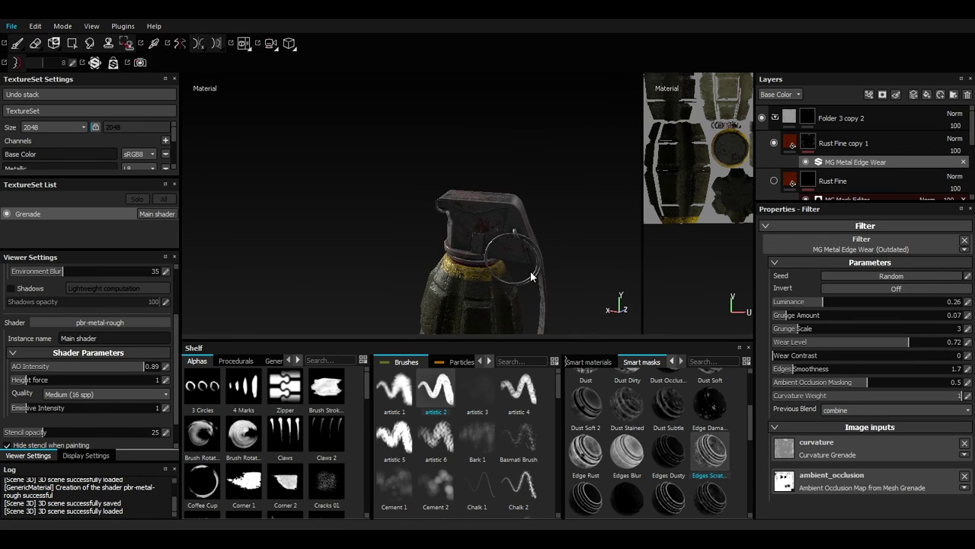
# Save the project and render the whole grenade in Iray from a view that shows the lever and pull ring
pyautogui.hotkey('ctrl', 's')
pyautogui.keyDown('alt'); pyautogui.moveTo(531, 271); pyautogui.dragTo(587, 320); pyautogui.keyUp('alt')
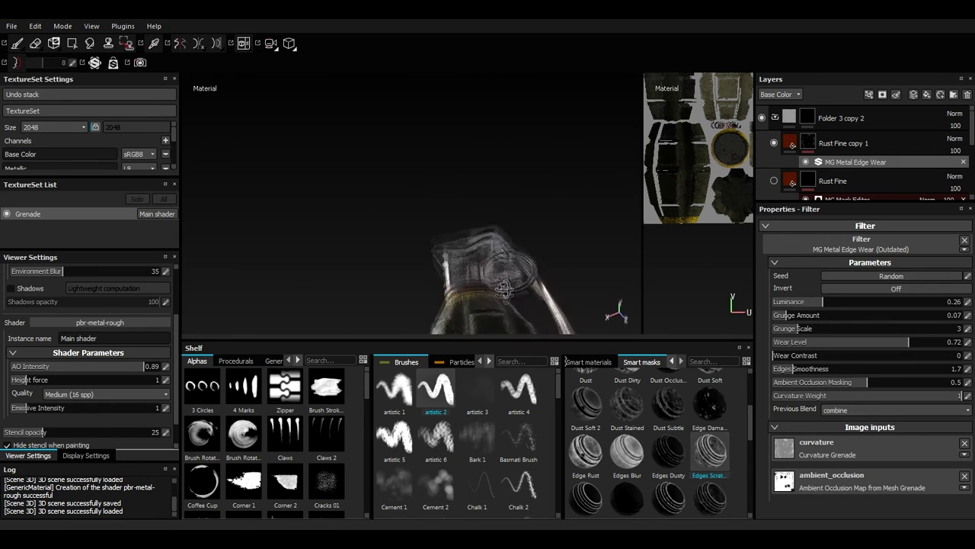
pyautogui.keyDown('alt'); pyautogui.moveTo(586, 320); pyautogui.dragTo(564, 237, button='middle'); pyautogui.keyUp('alt')
pyautogui.keyDown('alt'); pyautogui.moveTo(564, 237); pyautogui.dragTo(530, 246, button='right'); pyautogui.keyUp('alt')
pyautogui.keyDown('alt'); pyautogui.moveTo(529, 246); pyautogui.dragTo(528, 239, button='middle'); pyautogui.keyUp('alt')
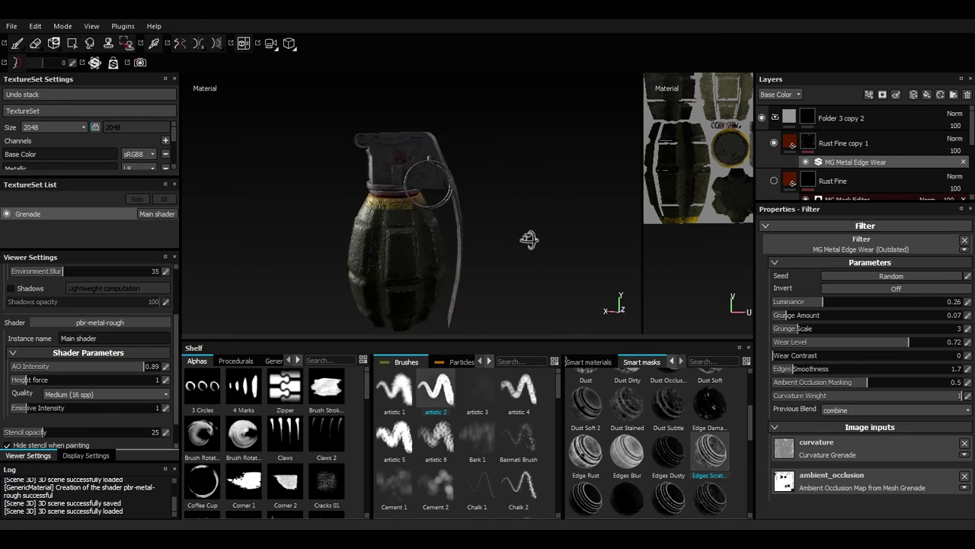
pyautogui.keyDown('alt'); pyautogui.moveTo(529, 239); pyautogui.dragTo(506, 240); pyautogui.keyUp('alt')
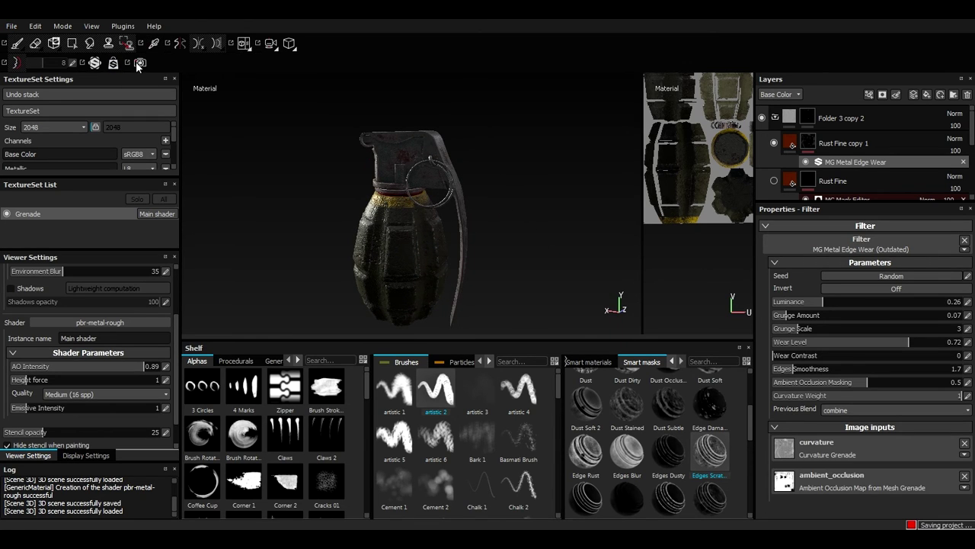
pyautogui.click(140, 64)
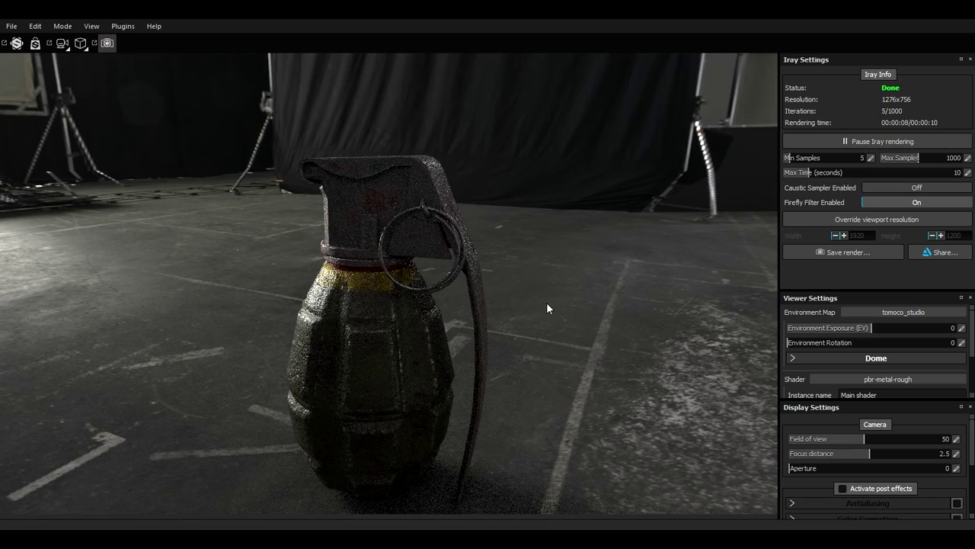
pyautogui.moveTo(546, 302)
pyautogui.keyDown('alt'); pyautogui.mouseDown(button='middle')
pyautogui.moveTo(571, 298)
pyautogui.moveTo(543, 295)
pyautogui.mouseUp(button='middle'); pyautogui.keyUp('alt')
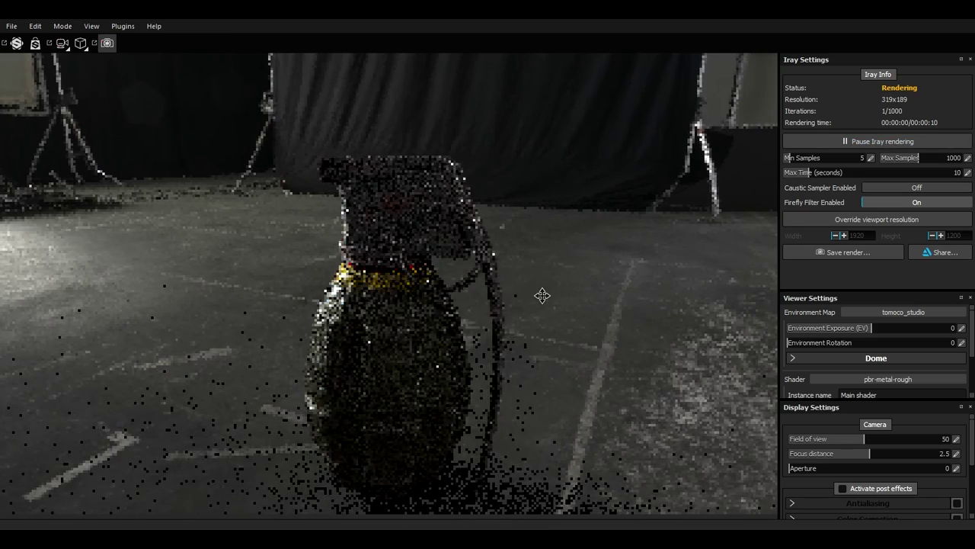
pyautogui.keyDown('alt'); pyautogui.moveTo(497, 307); pyautogui.dragTo(543, 280); pyautogui.keyUp('alt')
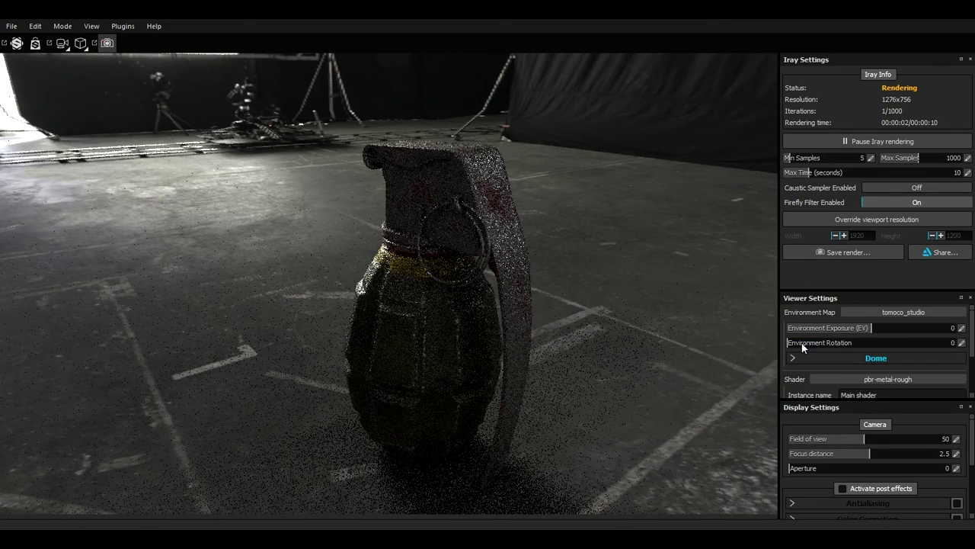
# Set the Environment Rotation of the tomoco_studio environment map to 267 for the Iray render
pyautogui.moveTo(802, 343); pyautogui.dragTo(806, 342)
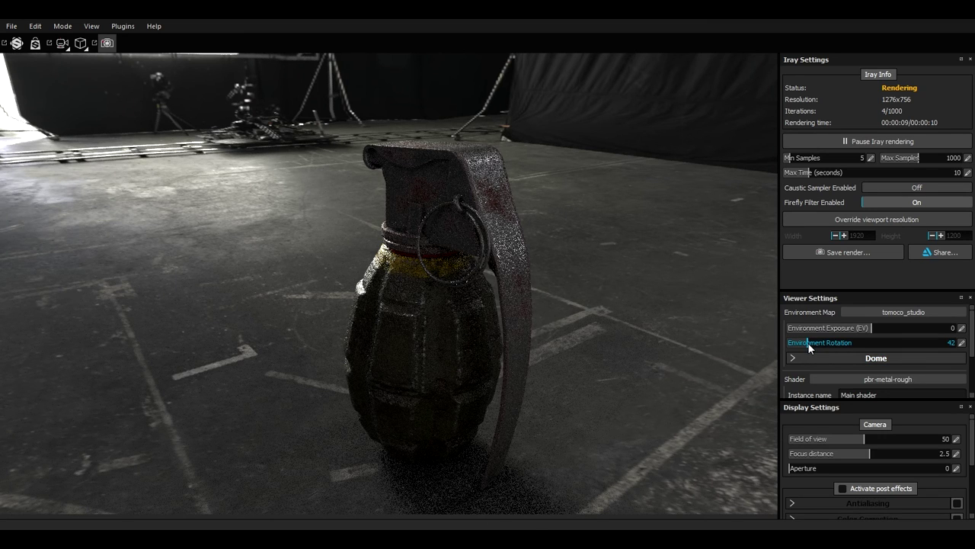
pyautogui.moveTo(808, 342); pyautogui.dragTo(874, 350)
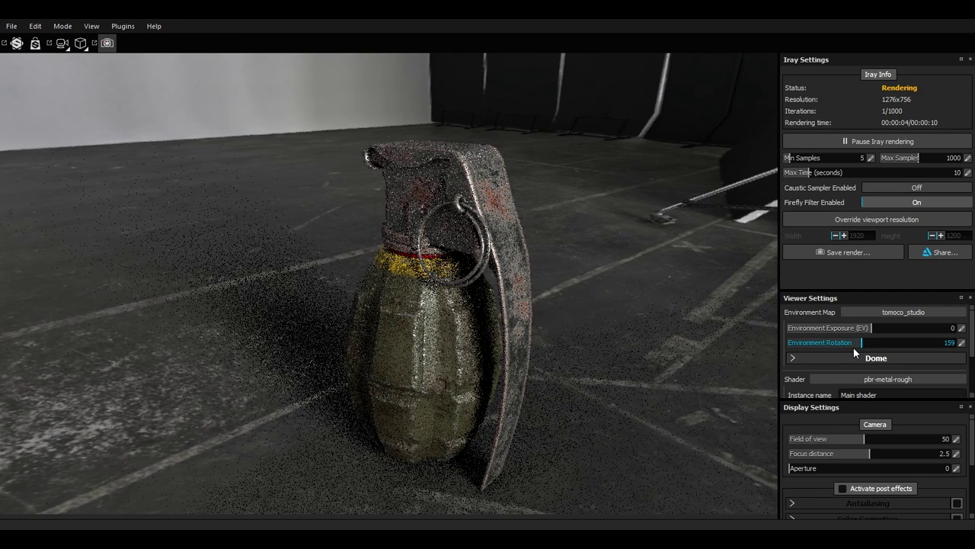
pyautogui.click(853, 346)
pyautogui.click(888, 345)
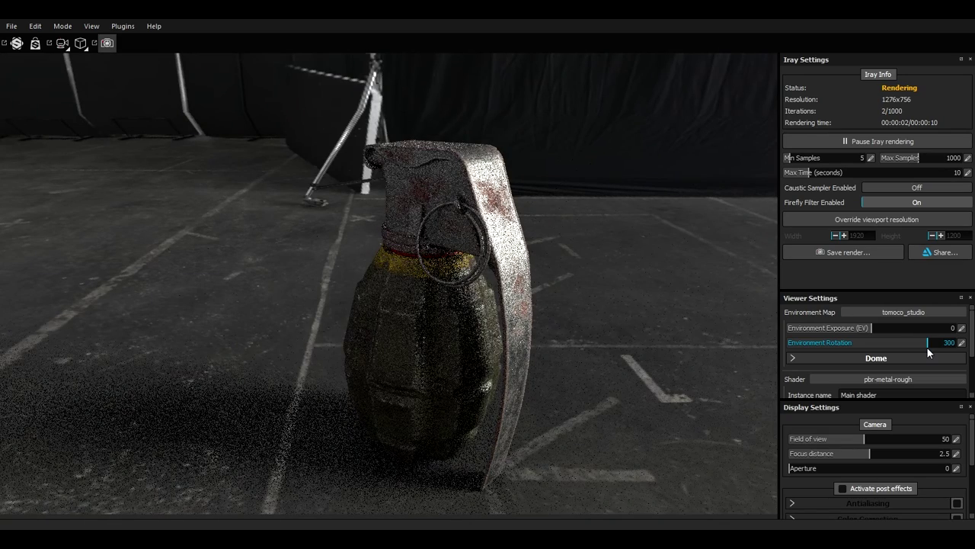
pyautogui.moveTo(927, 348); pyautogui.dragTo(919, 350)
pyautogui.keyDown('shift'); pyautogui.moveTo(733, 309); pyautogui.dragTo(711, 306, button='right'); pyautogui.keyUp('shift')
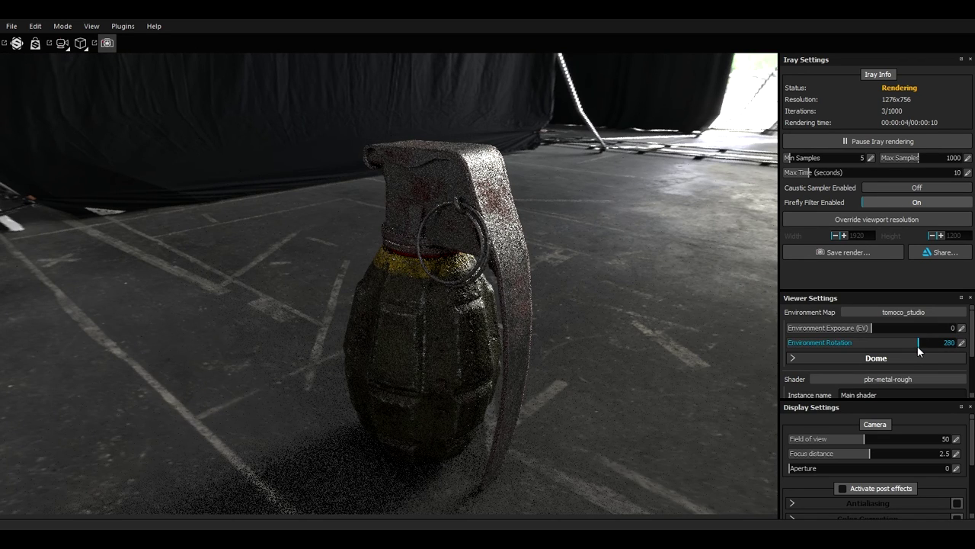
pyautogui.moveTo(917, 346); pyautogui.dragTo(912, 348)
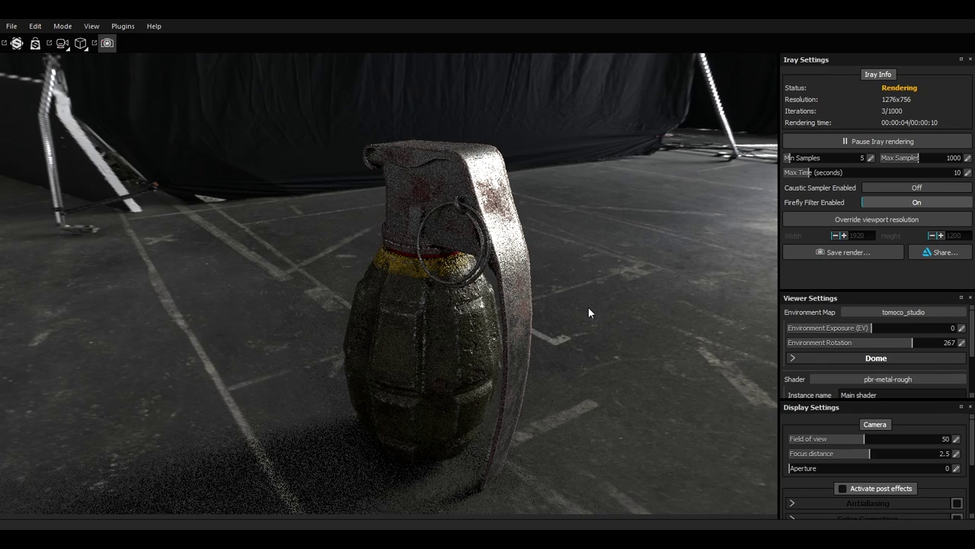
# Turn the camera slightly around the grenade and set the Iray Max Time to 60 seconds
pyautogui.keyDown('alt'); pyautogui.moveTo(588, 310); pyautogui.dragTo(588, 332); pyautogui.keyUp('alt')
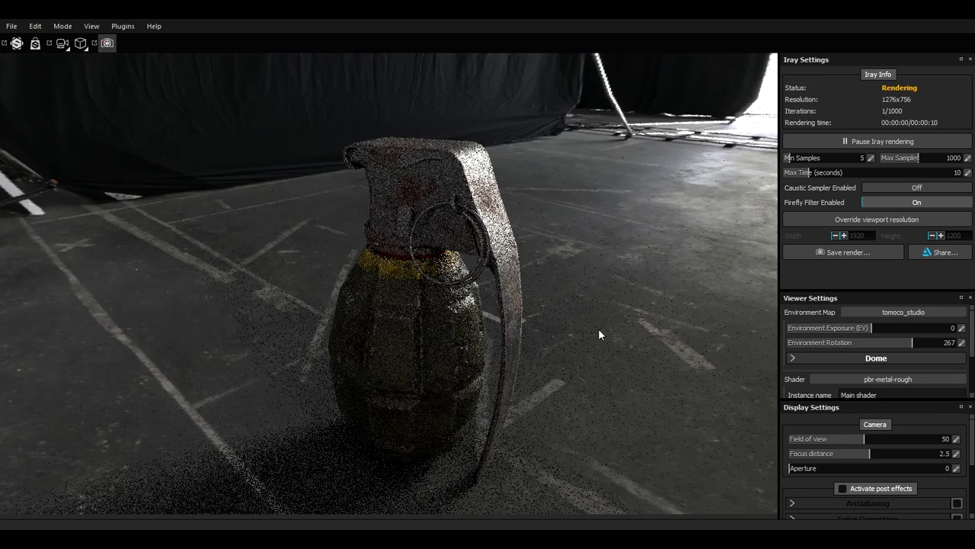
pyautogui.click(957, 175)
pyautogui.write('60')
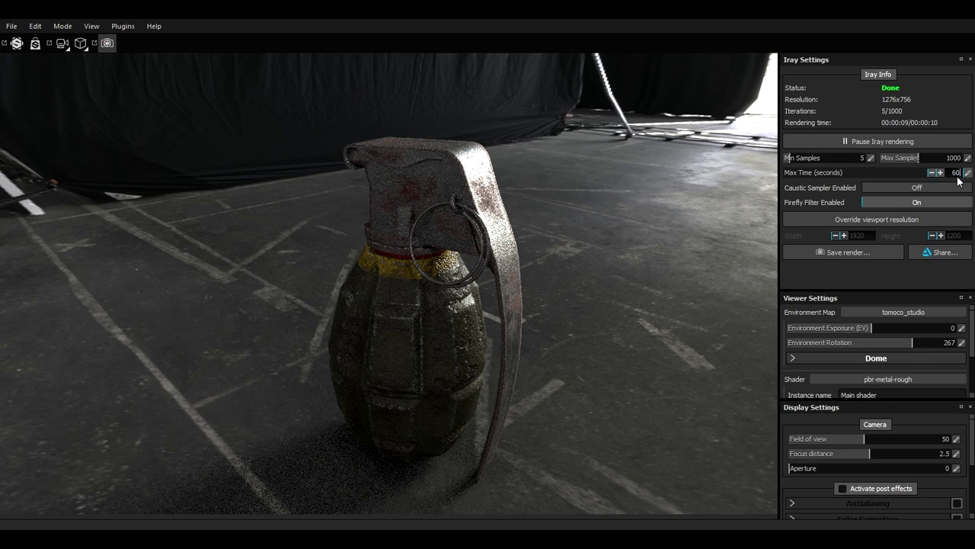
pyautogui.press('Return')
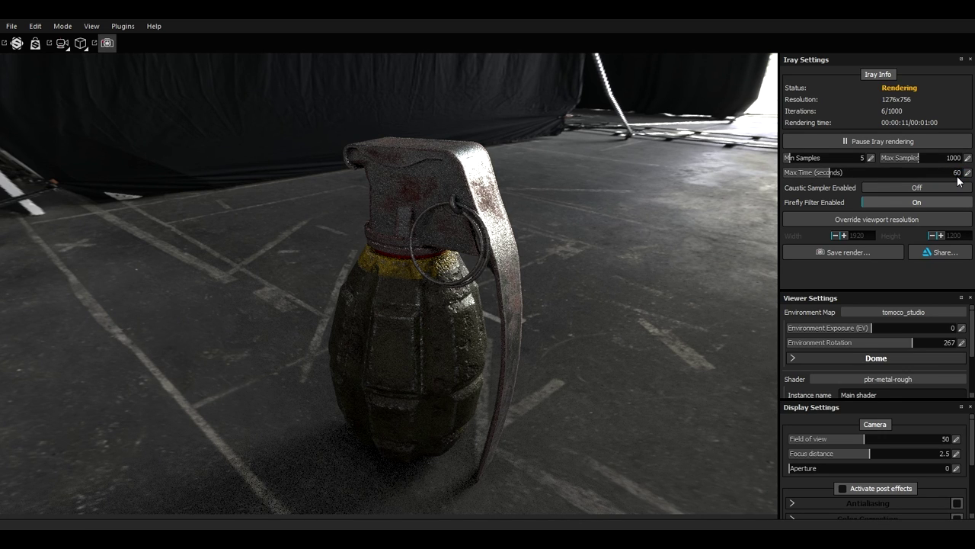